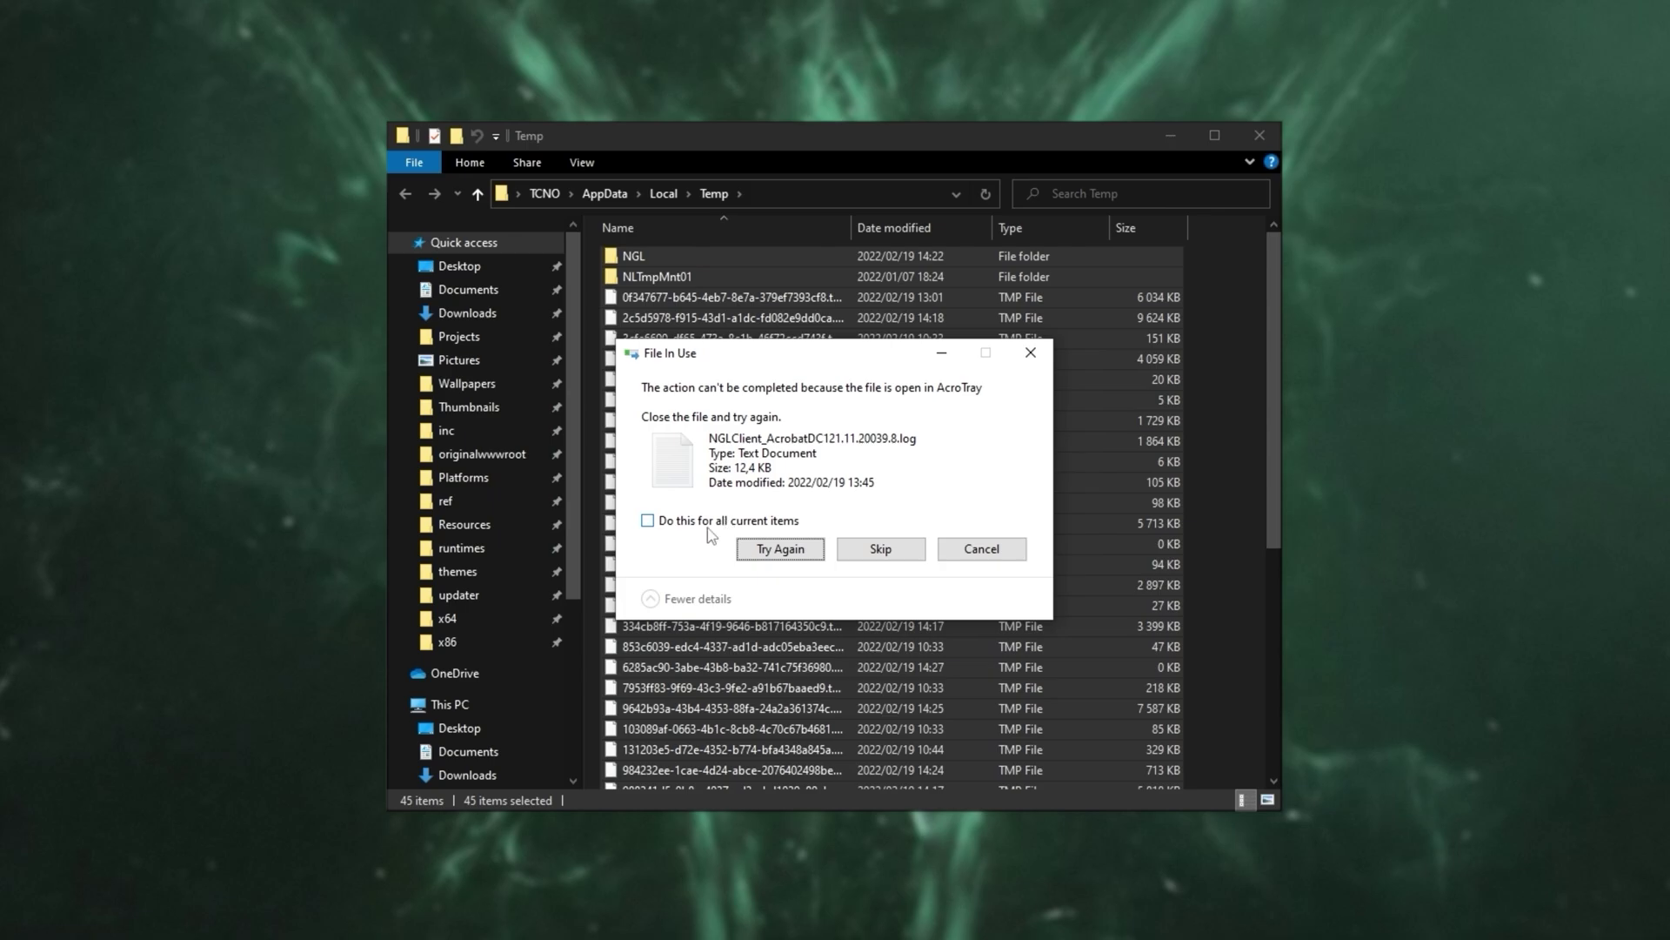
- Skip all in-use files while deleting the contents of the user's AppData\Local\Temp folder
{"action": "left_click", "coordinate": [724, 522]}
{"action": "left_click", "coordinate": [874, 548]}
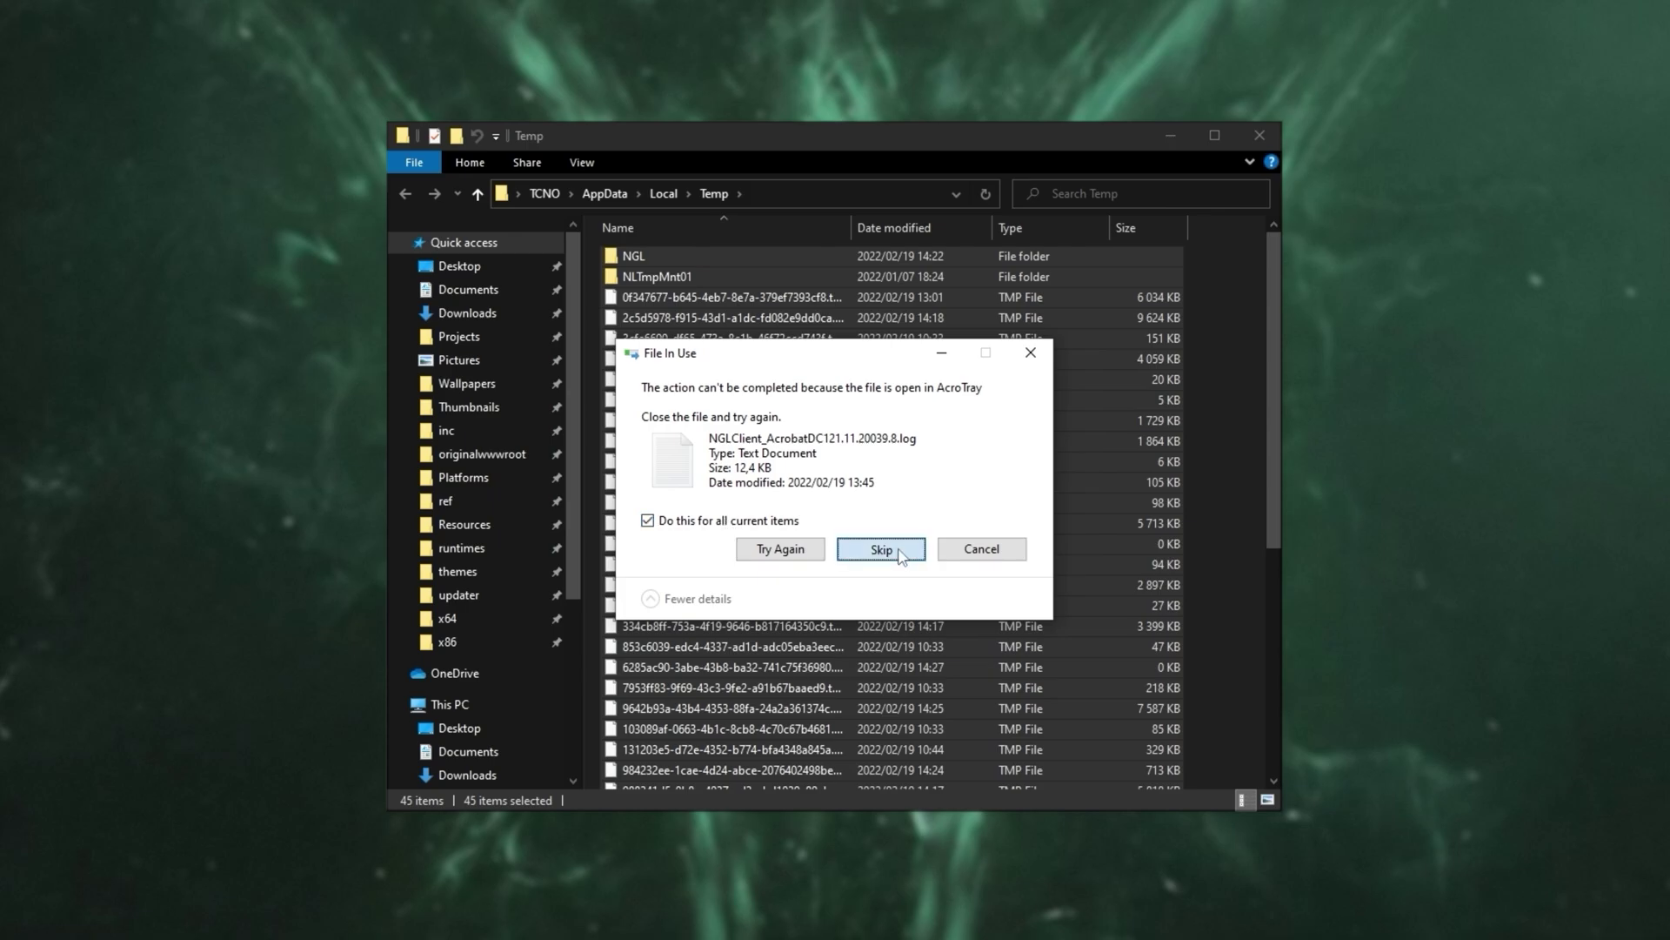
{"action": "left_click", "coordinate": [727, 534]}
{"action": "left_click", "coordinate": [881, 565]}
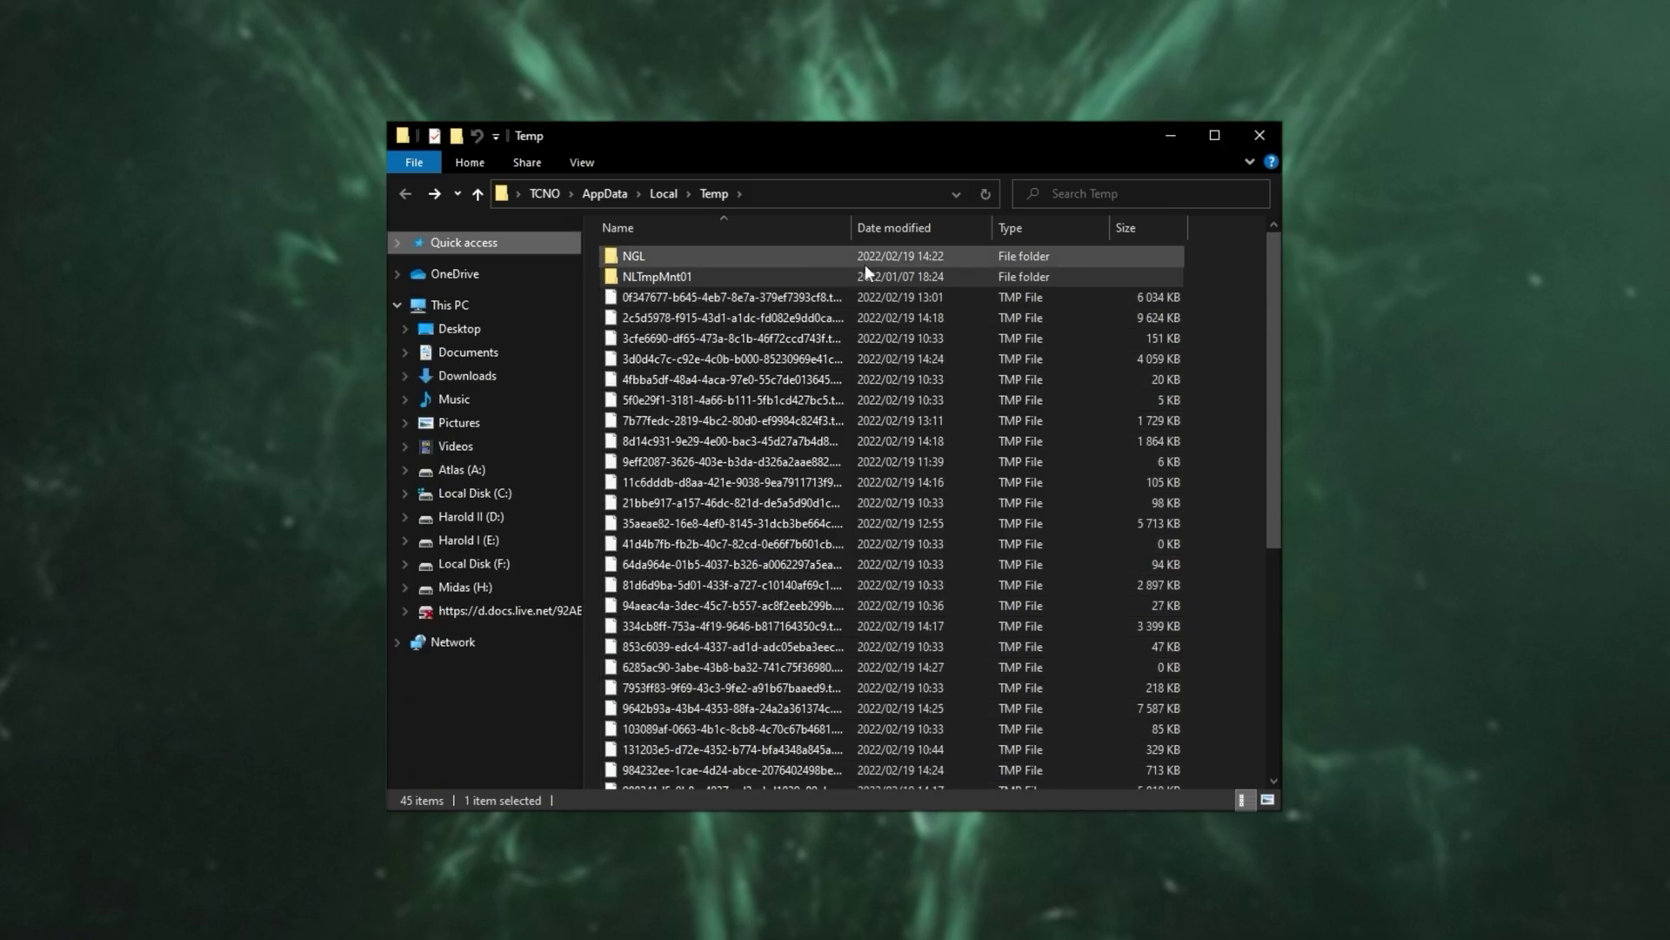
- Go to the Temp folder inside the Windows folder on Local Disk (C:)
{"action": "left_click", "coordinate": [540, 300]}
{"action": "double_click", "coordinate": [959, 467]}
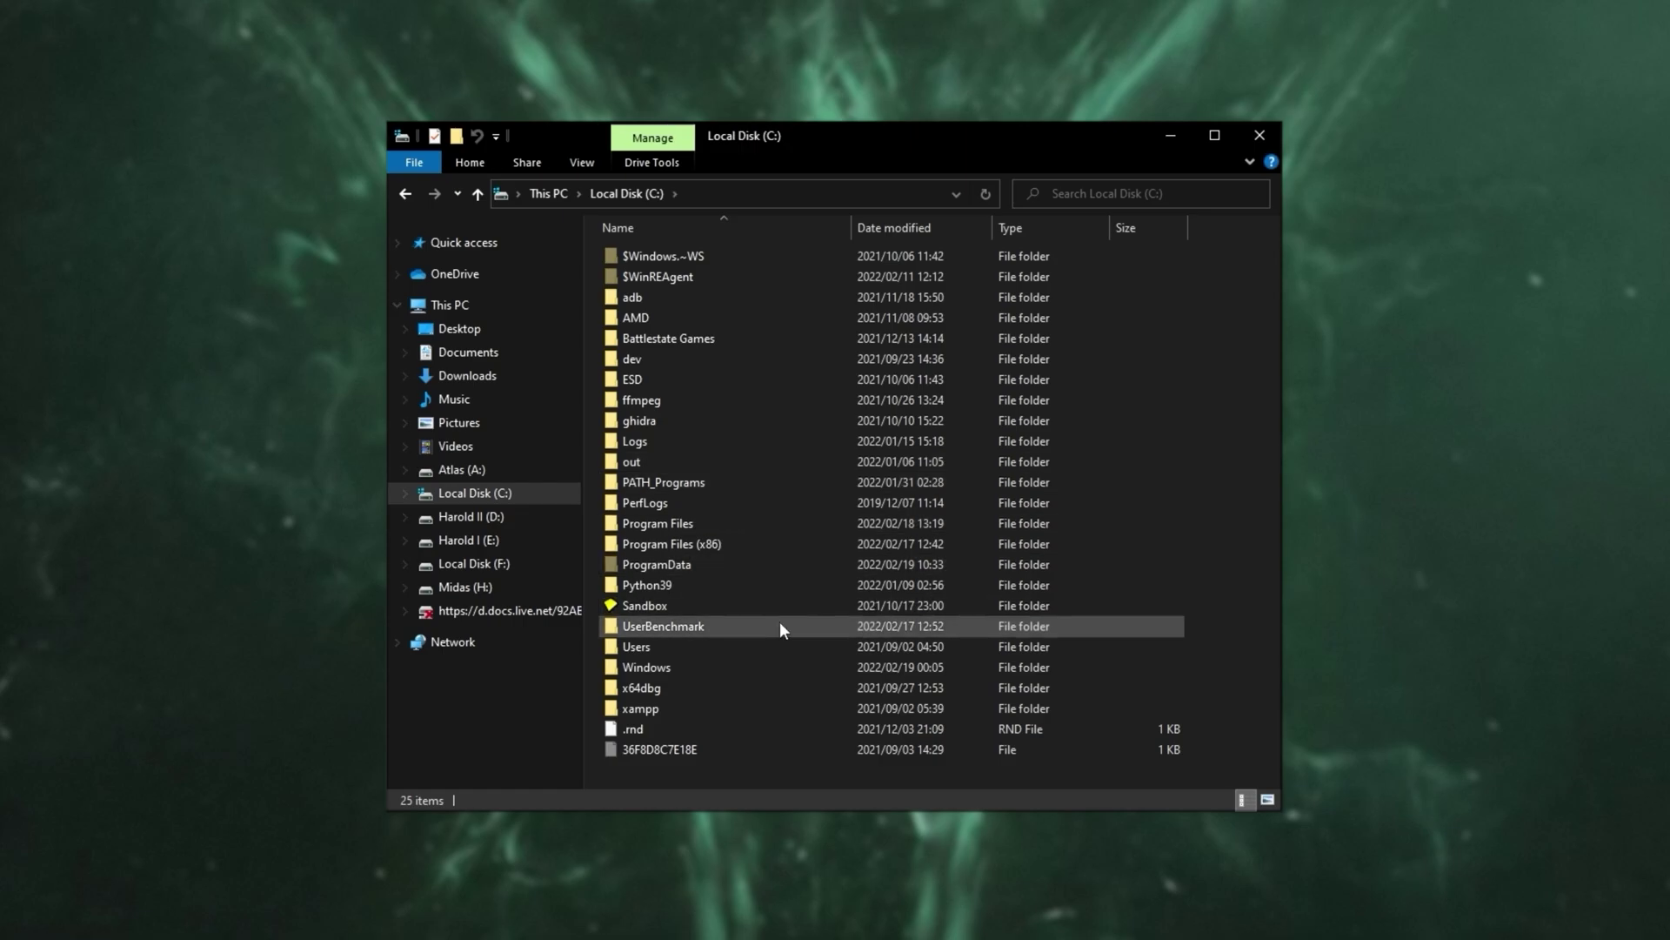
{"action": "double_click", "coordinate": [696, 666]}
{"action": "scroll", "coordinate": [679, 609], "scroll_direction": "down", "scroll_amount": 10}
{"action": "scroll", "coordinate": [668, 592], "scroll_direction": "down", "scroll_amount": 8}
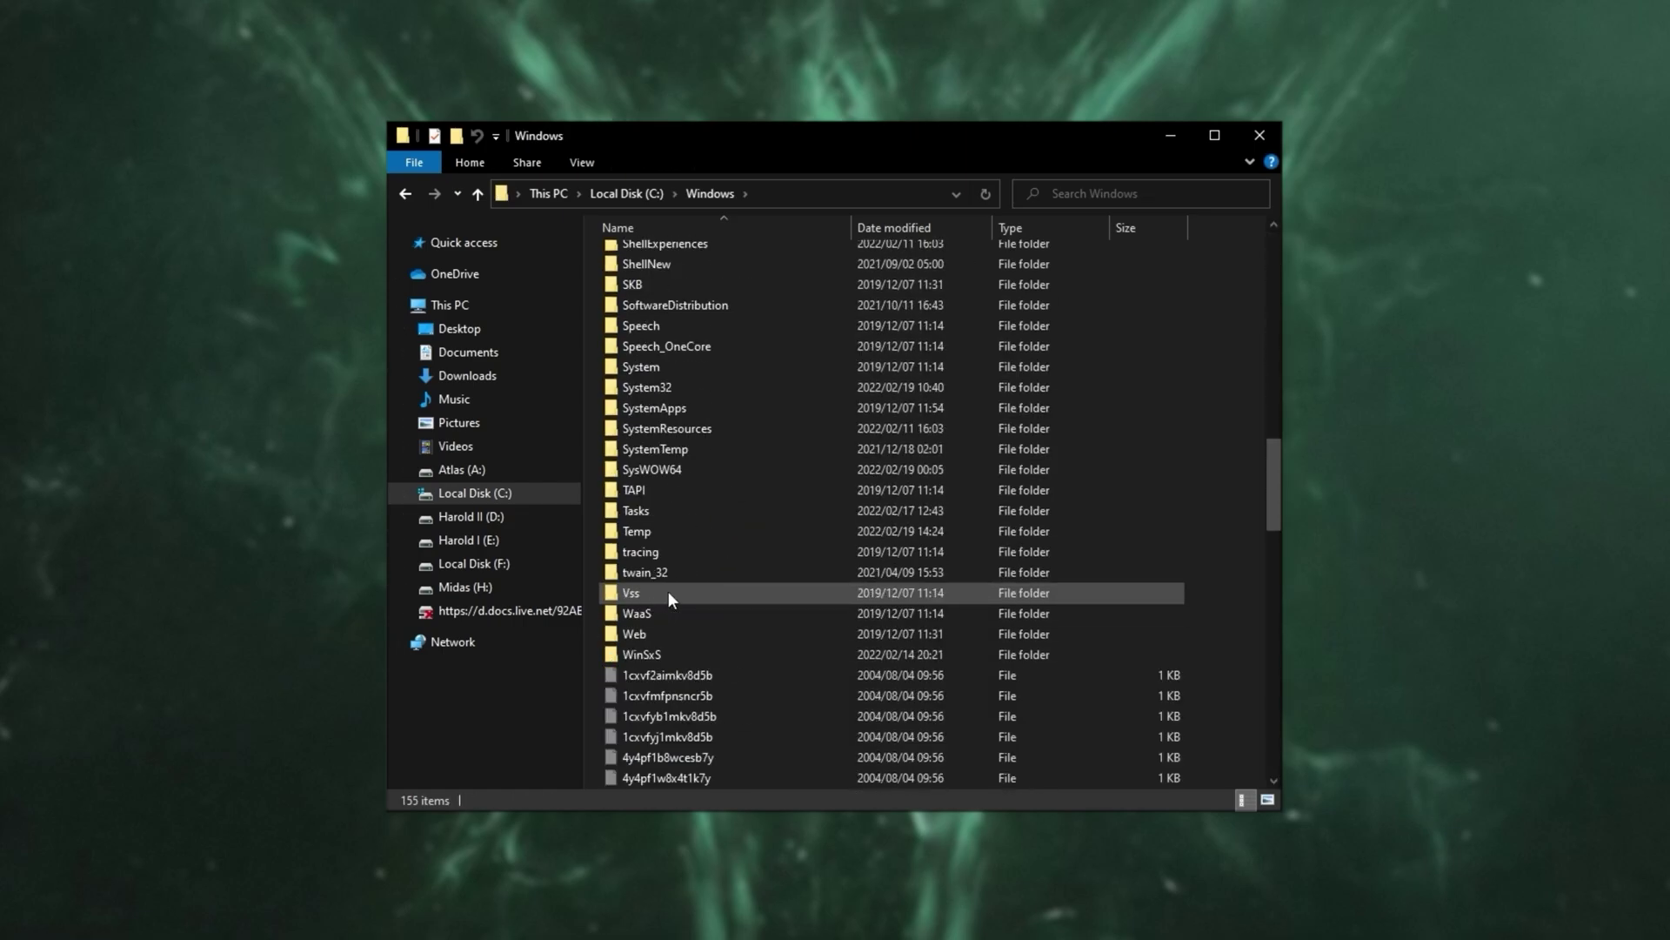
{"action": "double_click", "coordinate": [658, 534]}
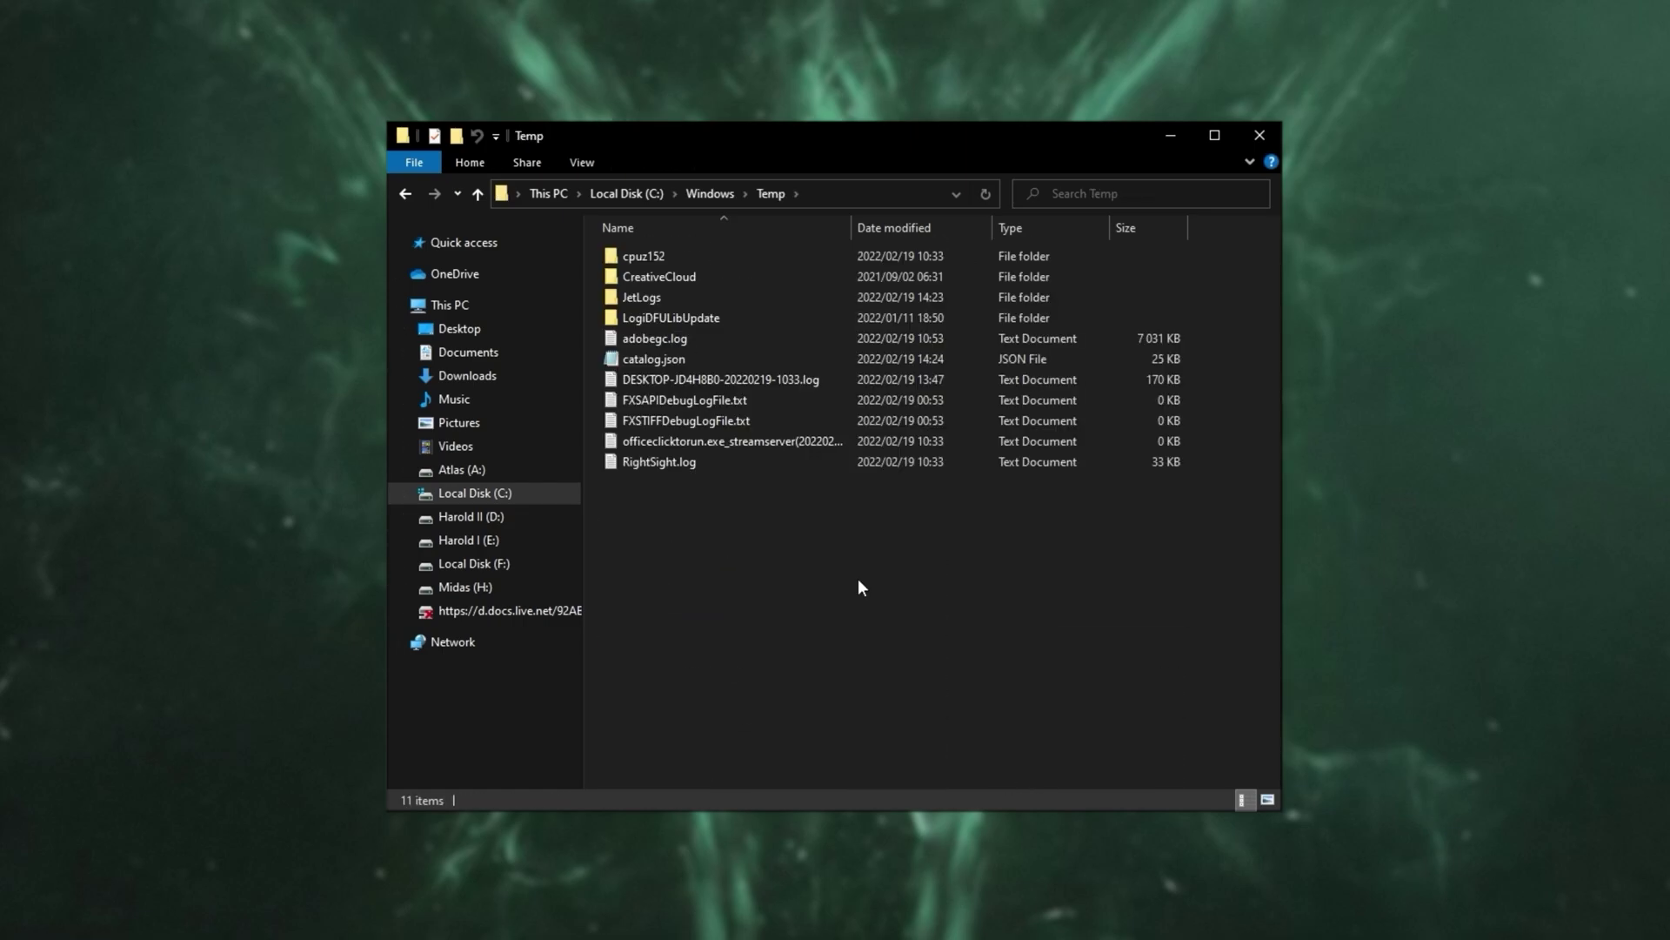
- Permanently delete everything in C:\Windows\Temp, skipping all files in use, and close the folder window
{"action": "key", "text": "ctrl+a"}
{"action": "key", "text": "shift+Delete"}
{"action": "key", "text": "Return"}
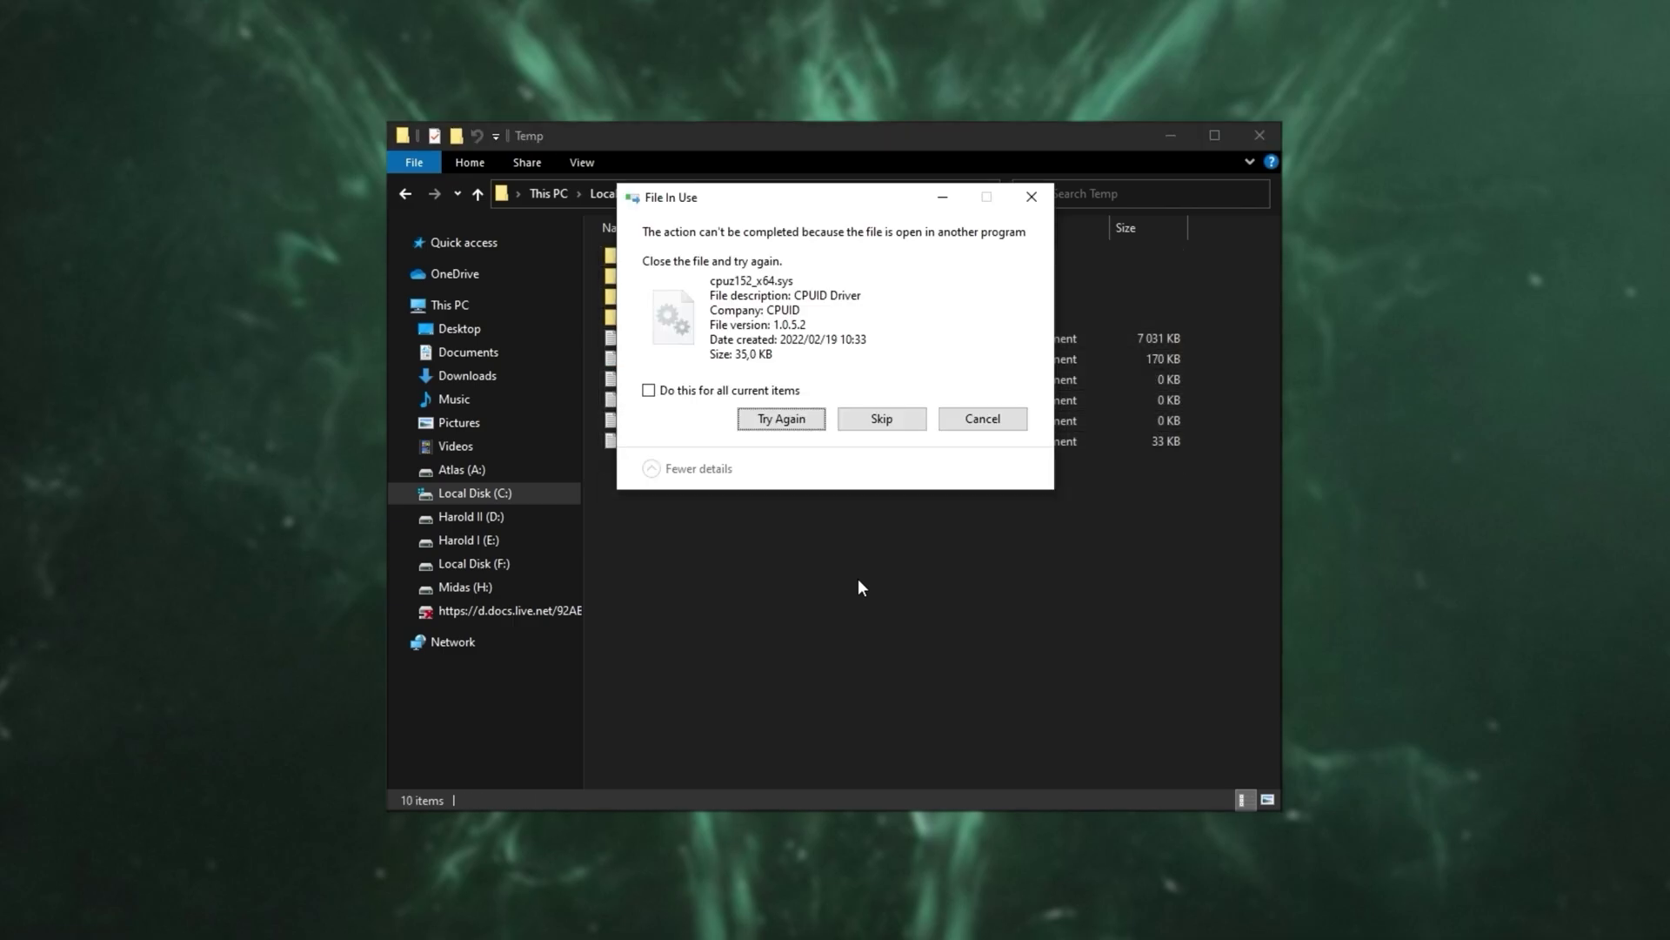
{"action": "left_click", "coordinate": [761, 390]}
{"action": "left_click", "coordinate": [837, 426]}
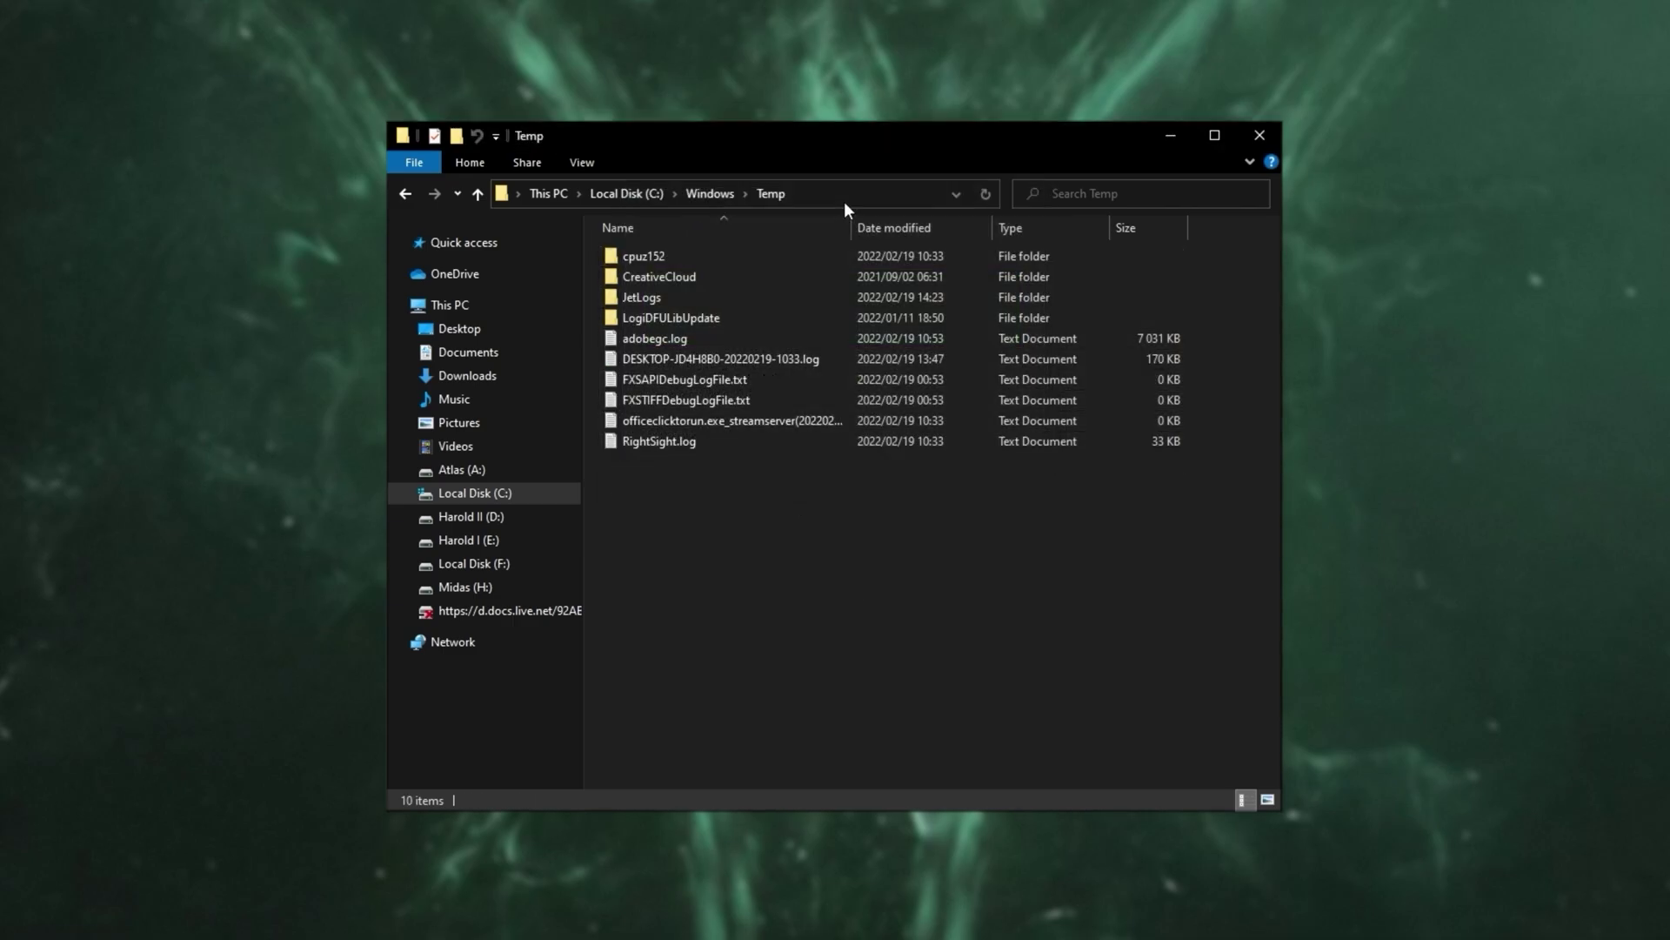
{"action": "left_click", "coordinate": [1259, 138]}
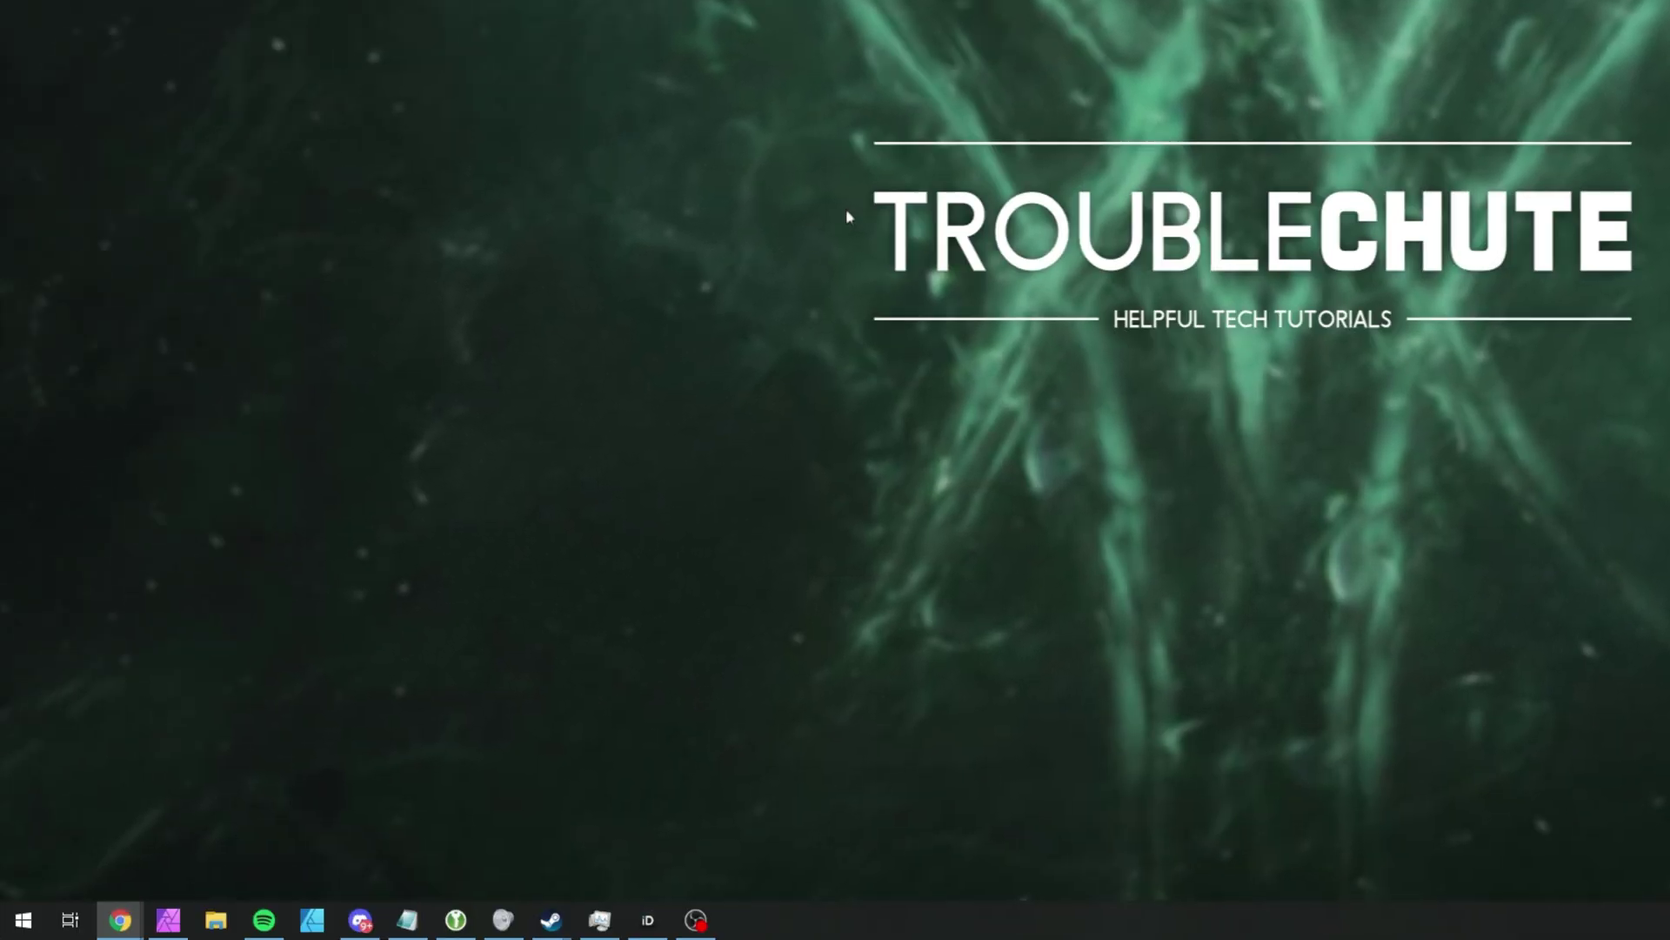
- Search Windows for "power plan" and open the power plan selection page
{"action": "key", "text": "super"}
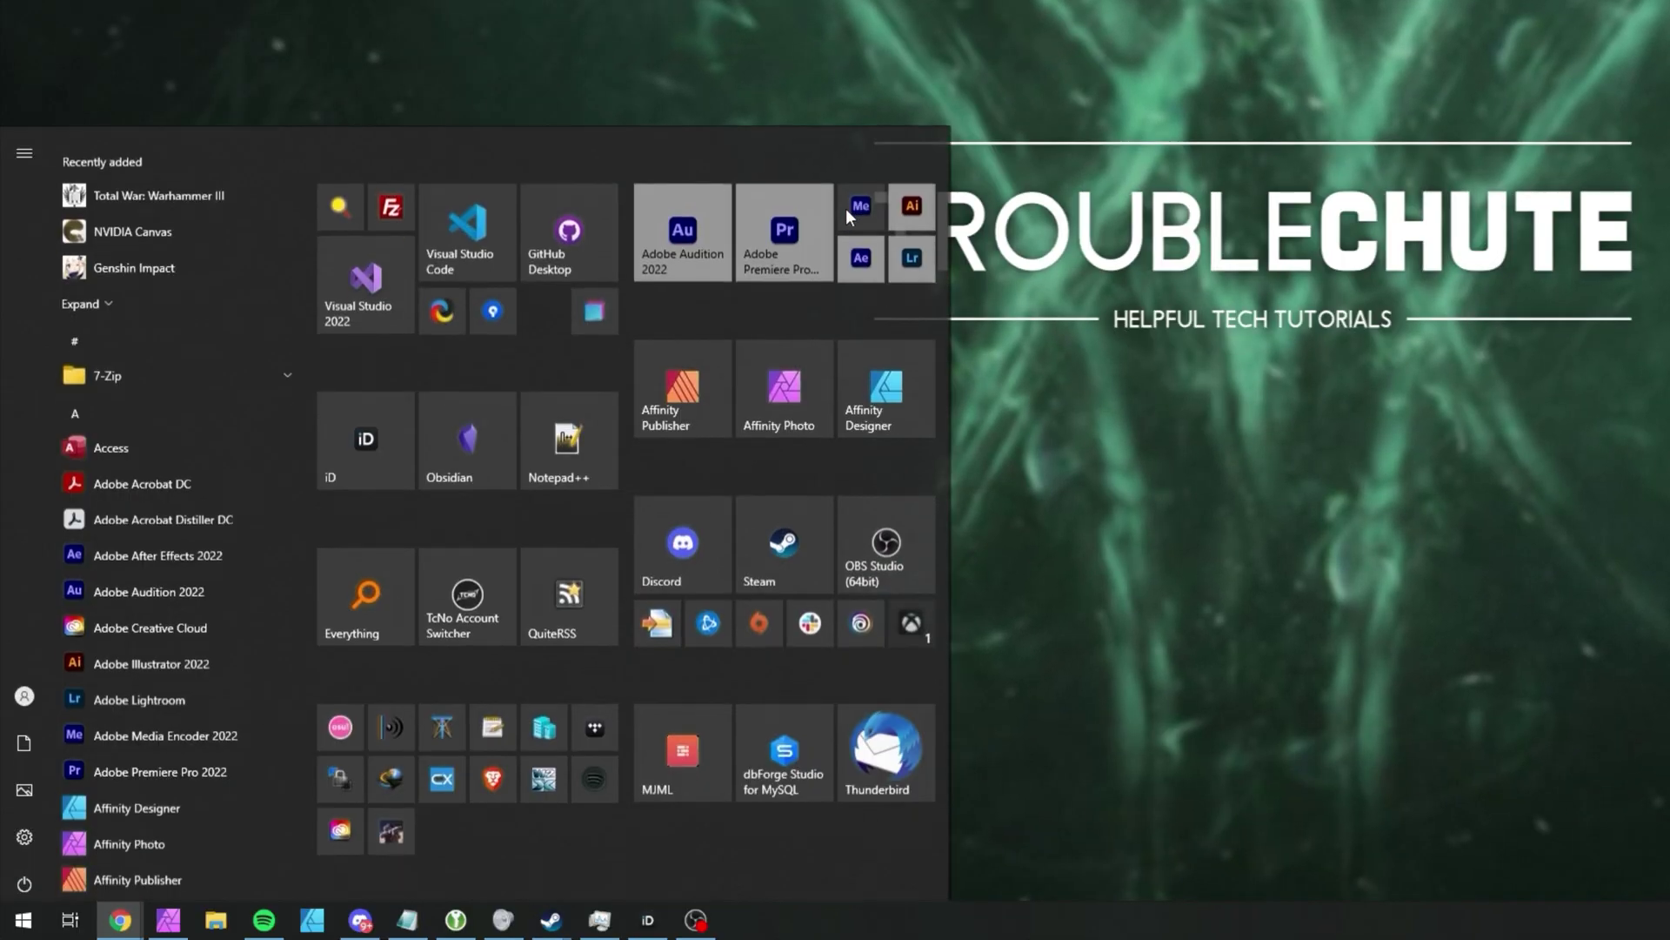
{"action": "type", "text": "power plan"}
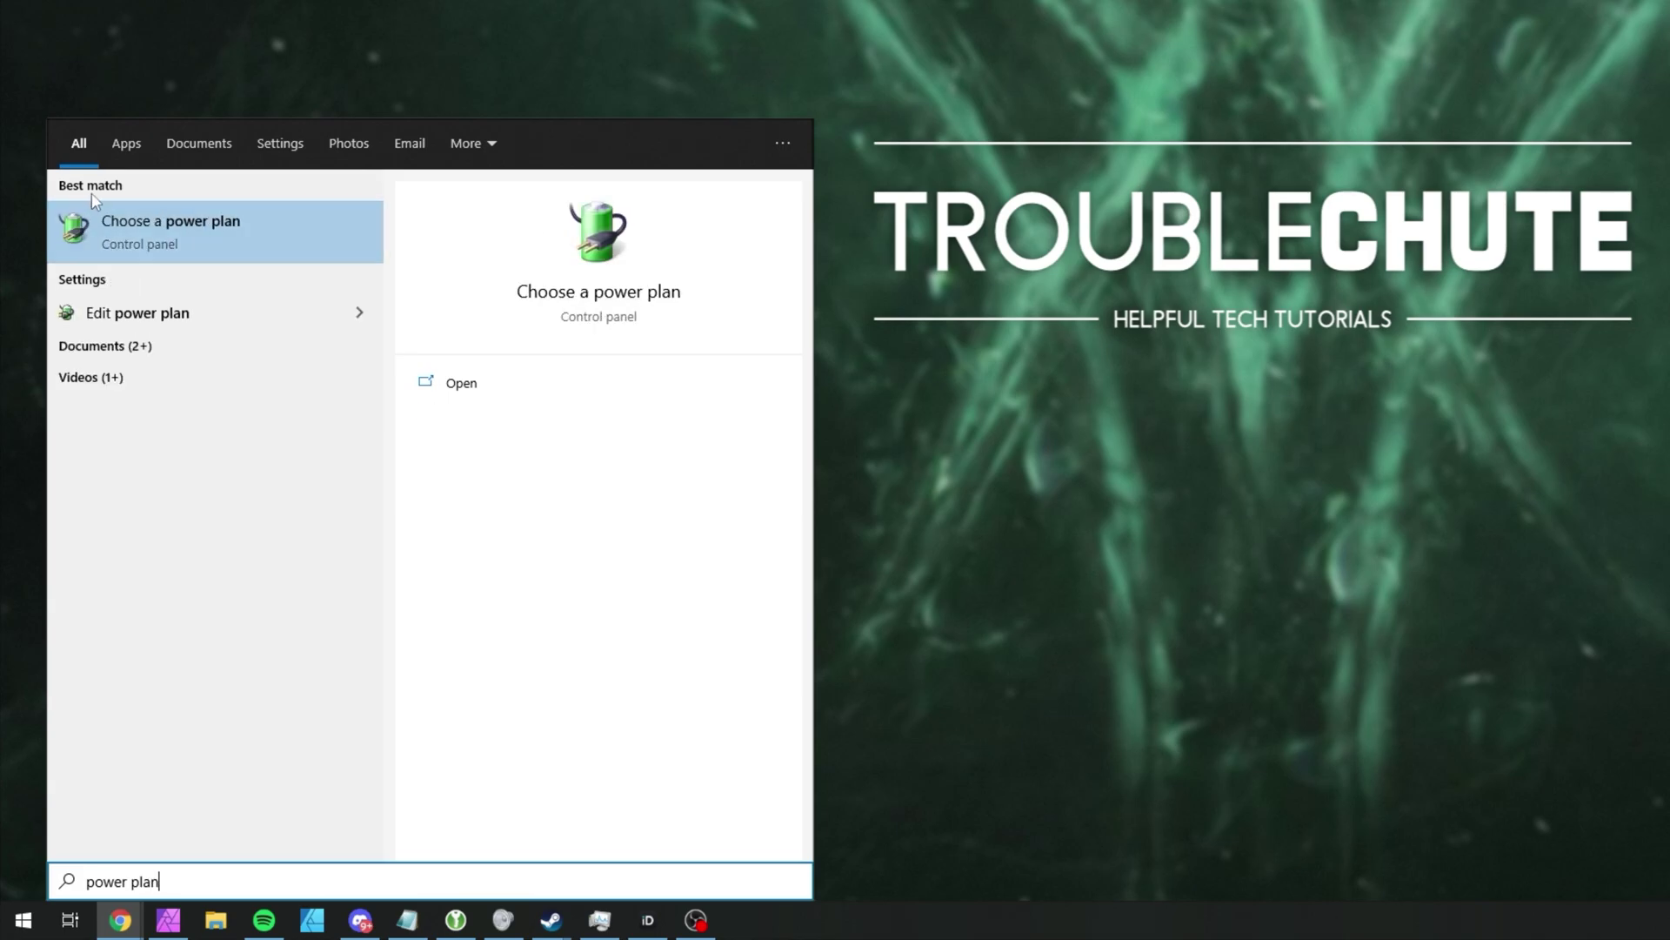
{"action": "left_click", "coordinate": [216, 238]}
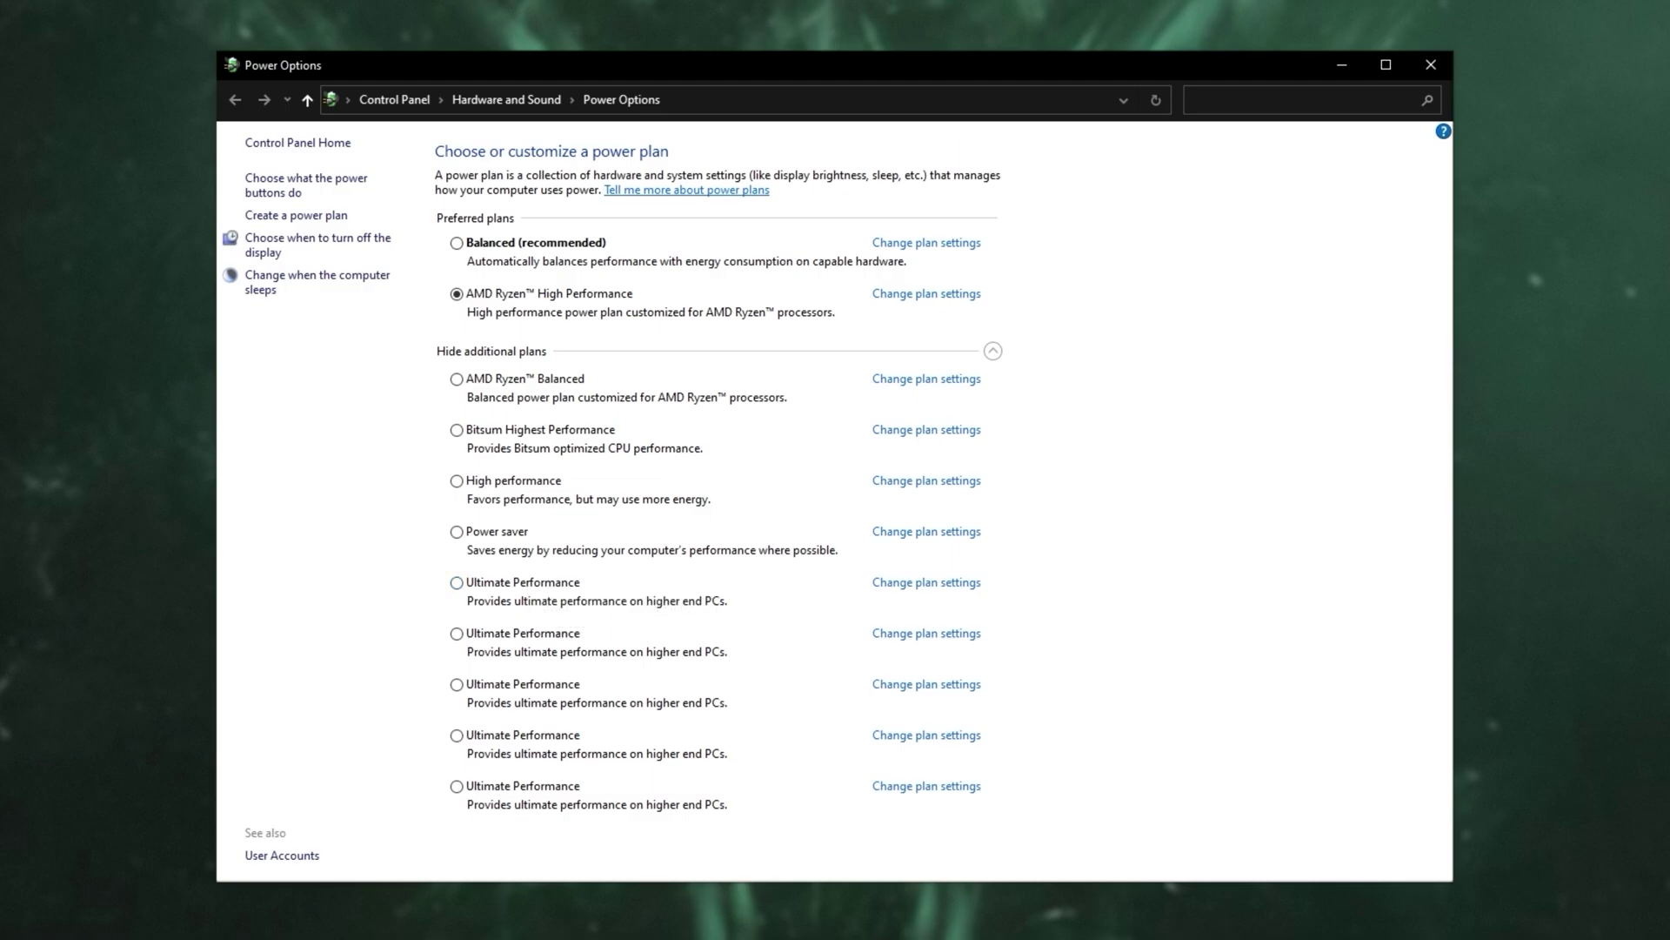
- Run "powercfg -duplicatescheme e9a42b02-d5df-448d-aa00-03f14749eb61" in an administrator Command Prompt, close it, and refresh Power Options
{"action": "key", "text": "super"}
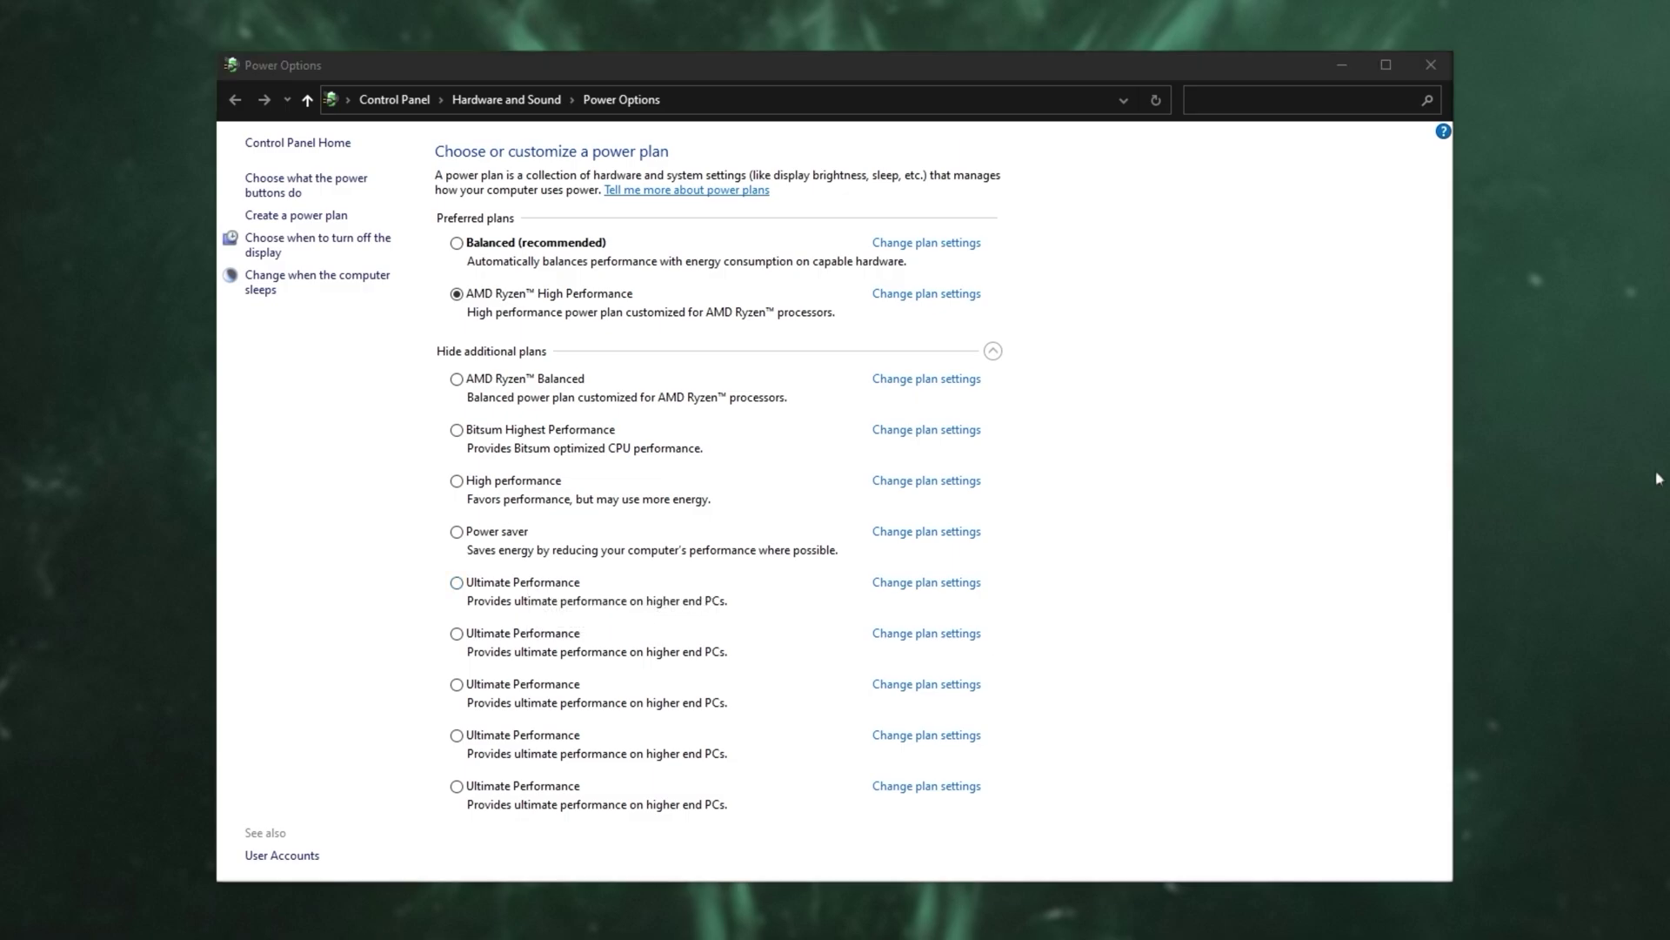
{"action": "type", "text": "cmd"}
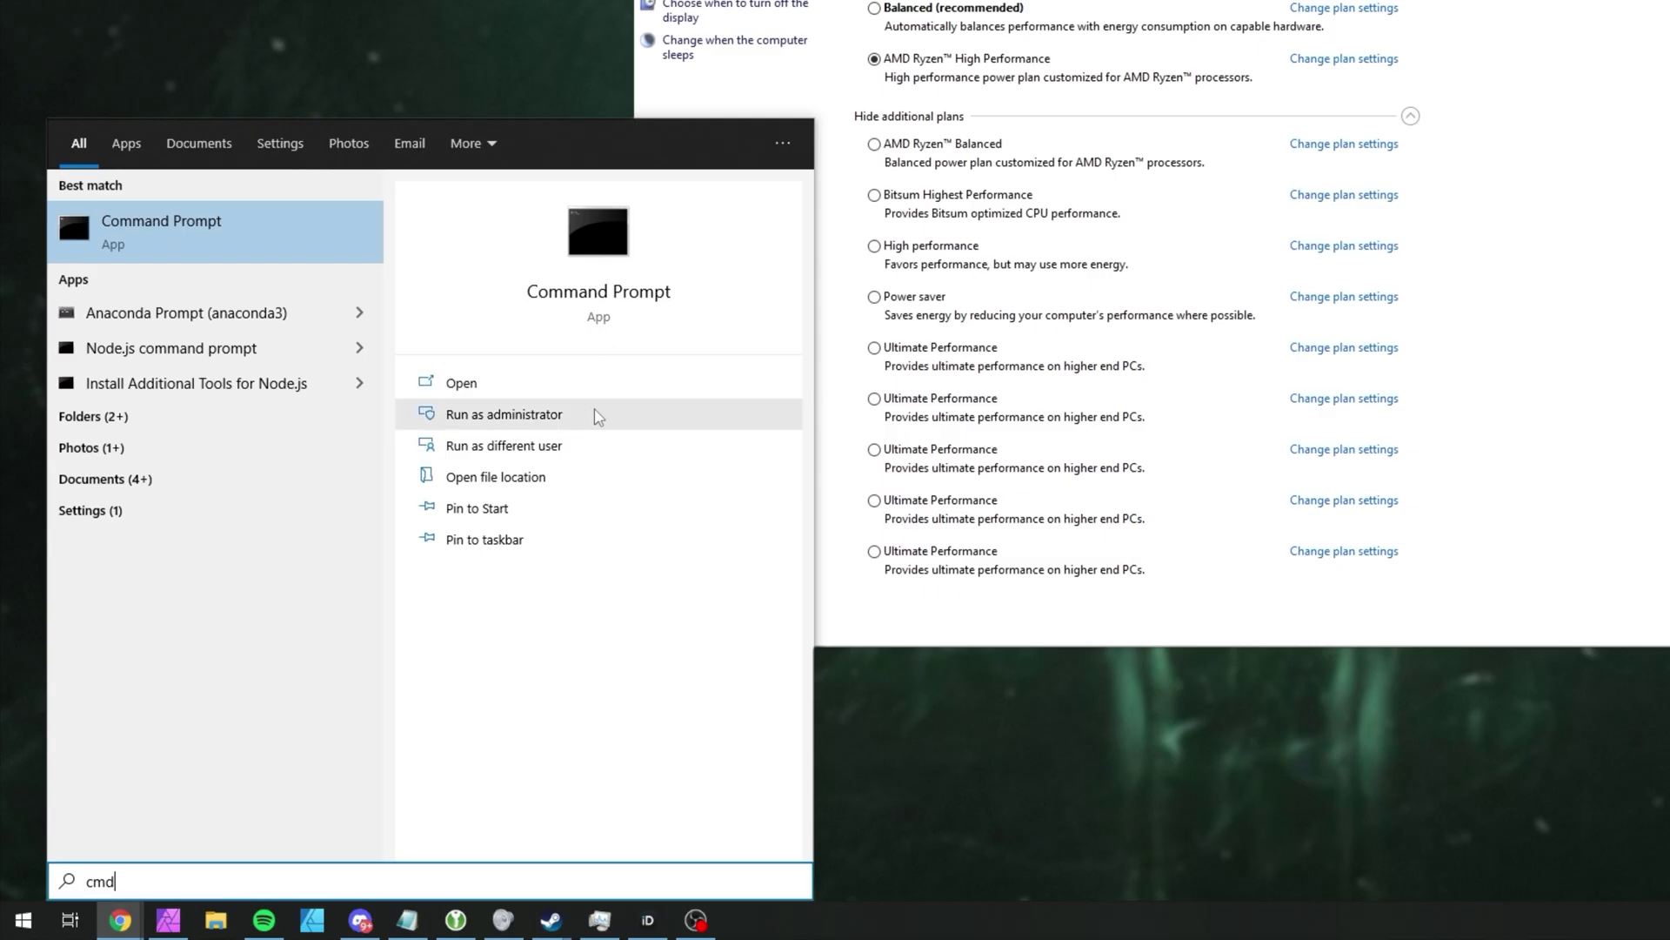
{"action": "left_click", "coordinate": [597, 416]}
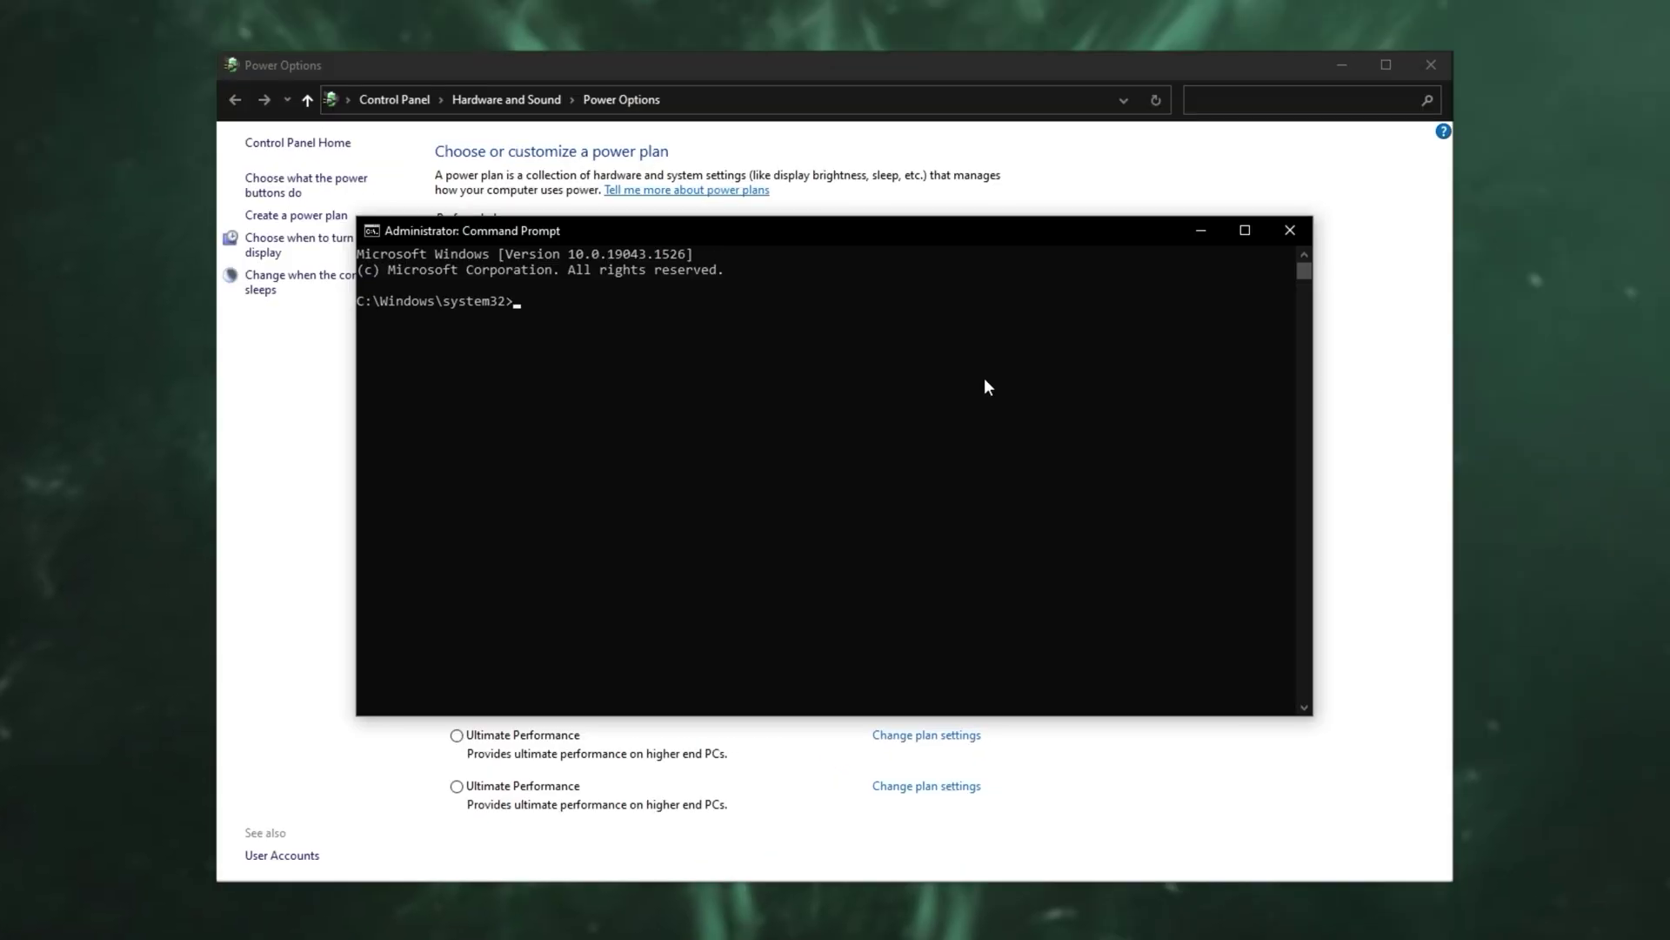
{"action": "type", "text": "powercfg -duplicatescheme e9a42b02-d5df-448d-aa00-03f14749eb61"}
{"action": "left_click", "coordinate": [1290, 230]}
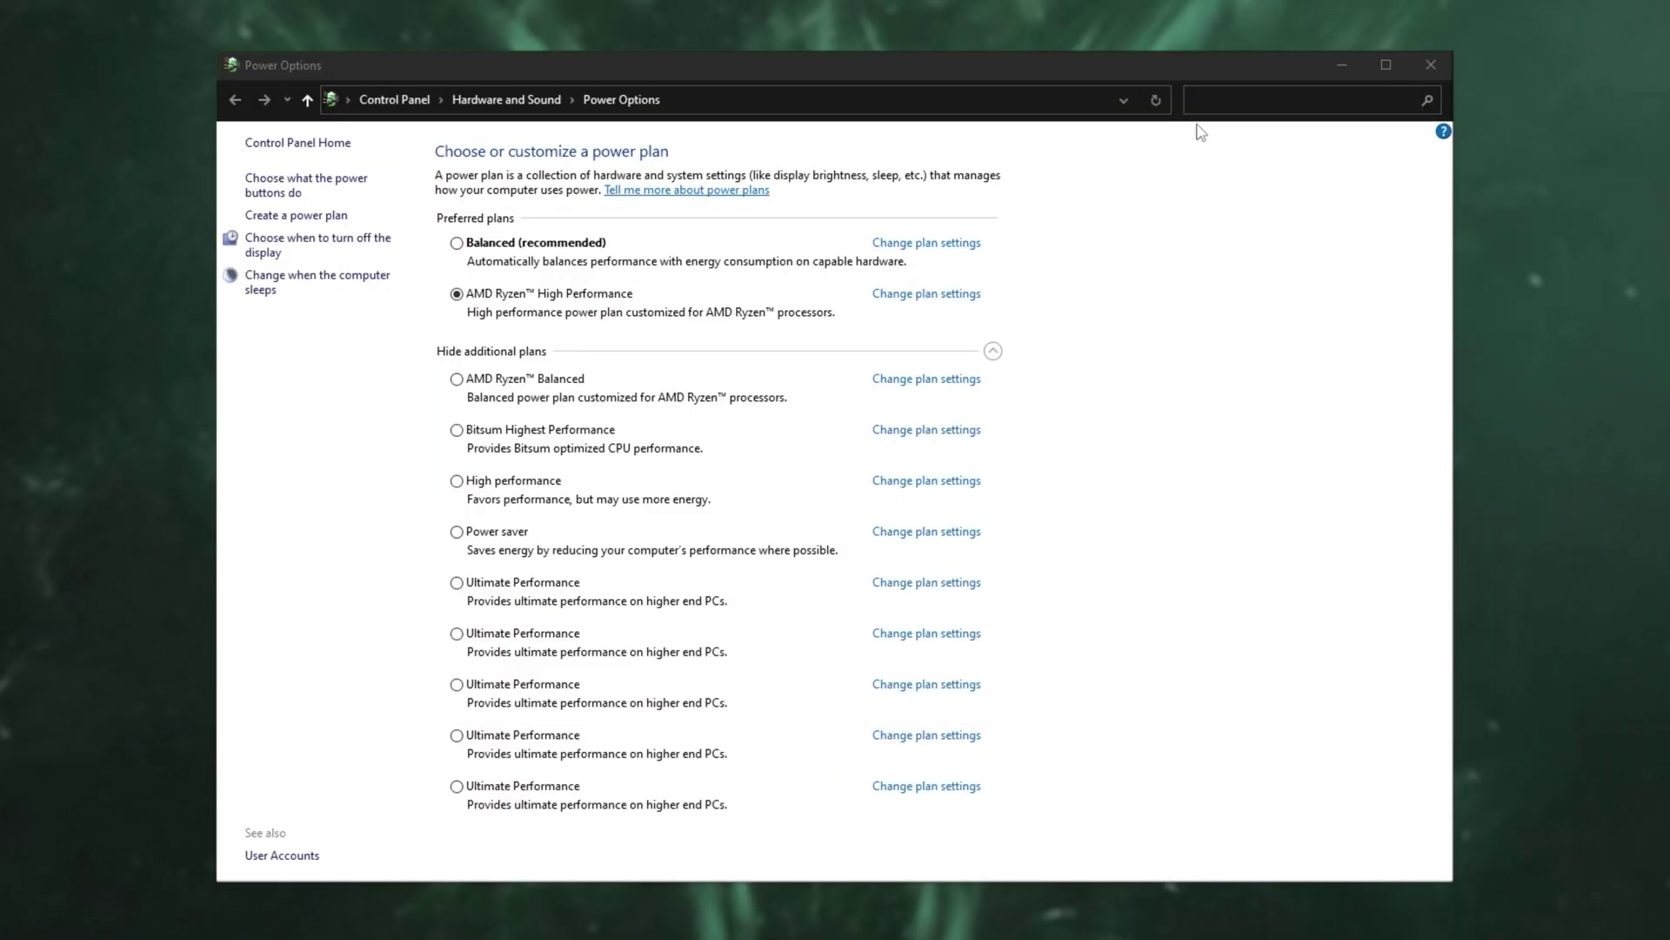
{"action": "left_click", "coordinate": [1158, 103]}
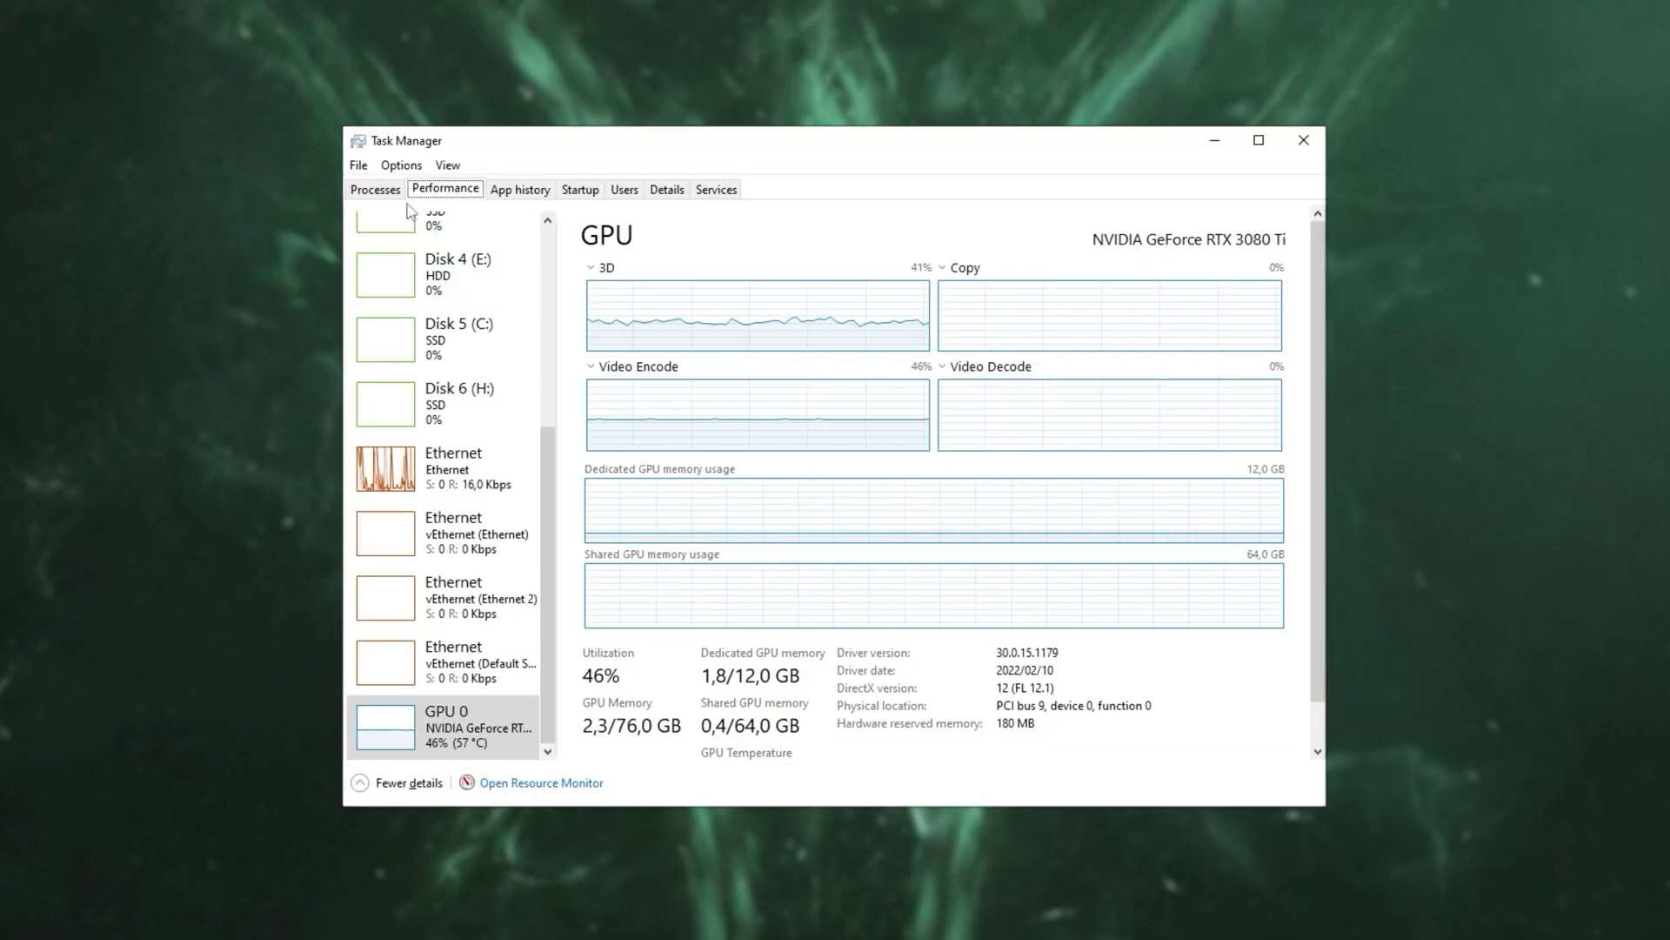
- Review the running processes and the startup apps in Task Manager, checking the available actions for f.lux
{"action": "left_click", "coordinate": [396, 193]}
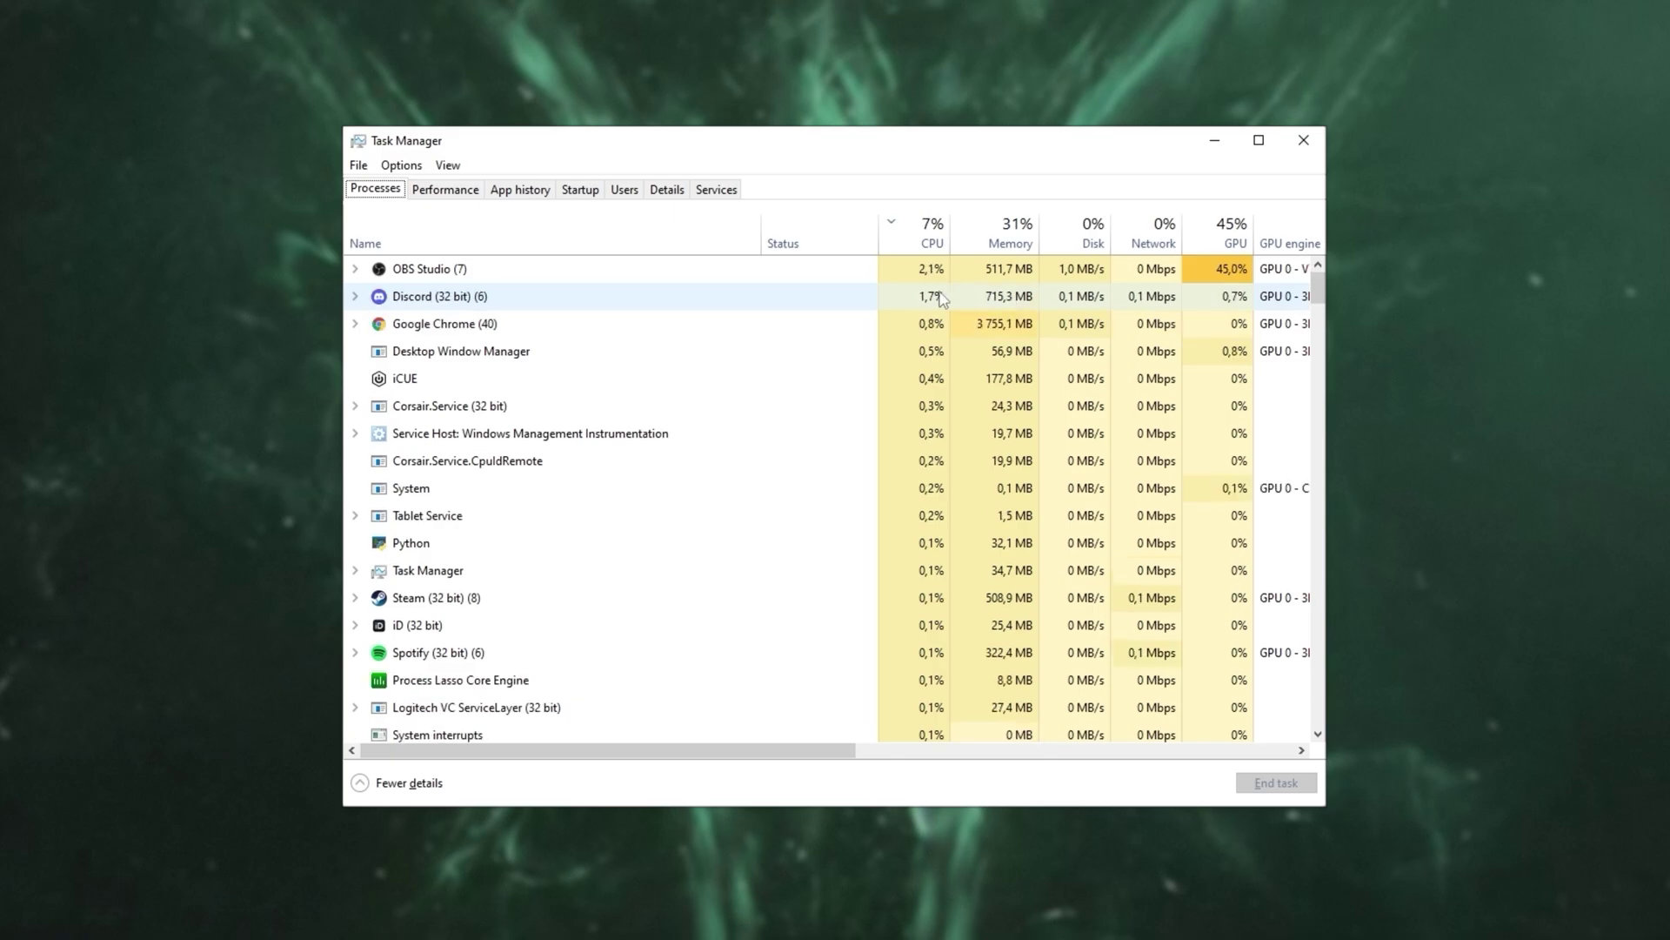
{"action": "left_click", "coordinate": [586, 193]}
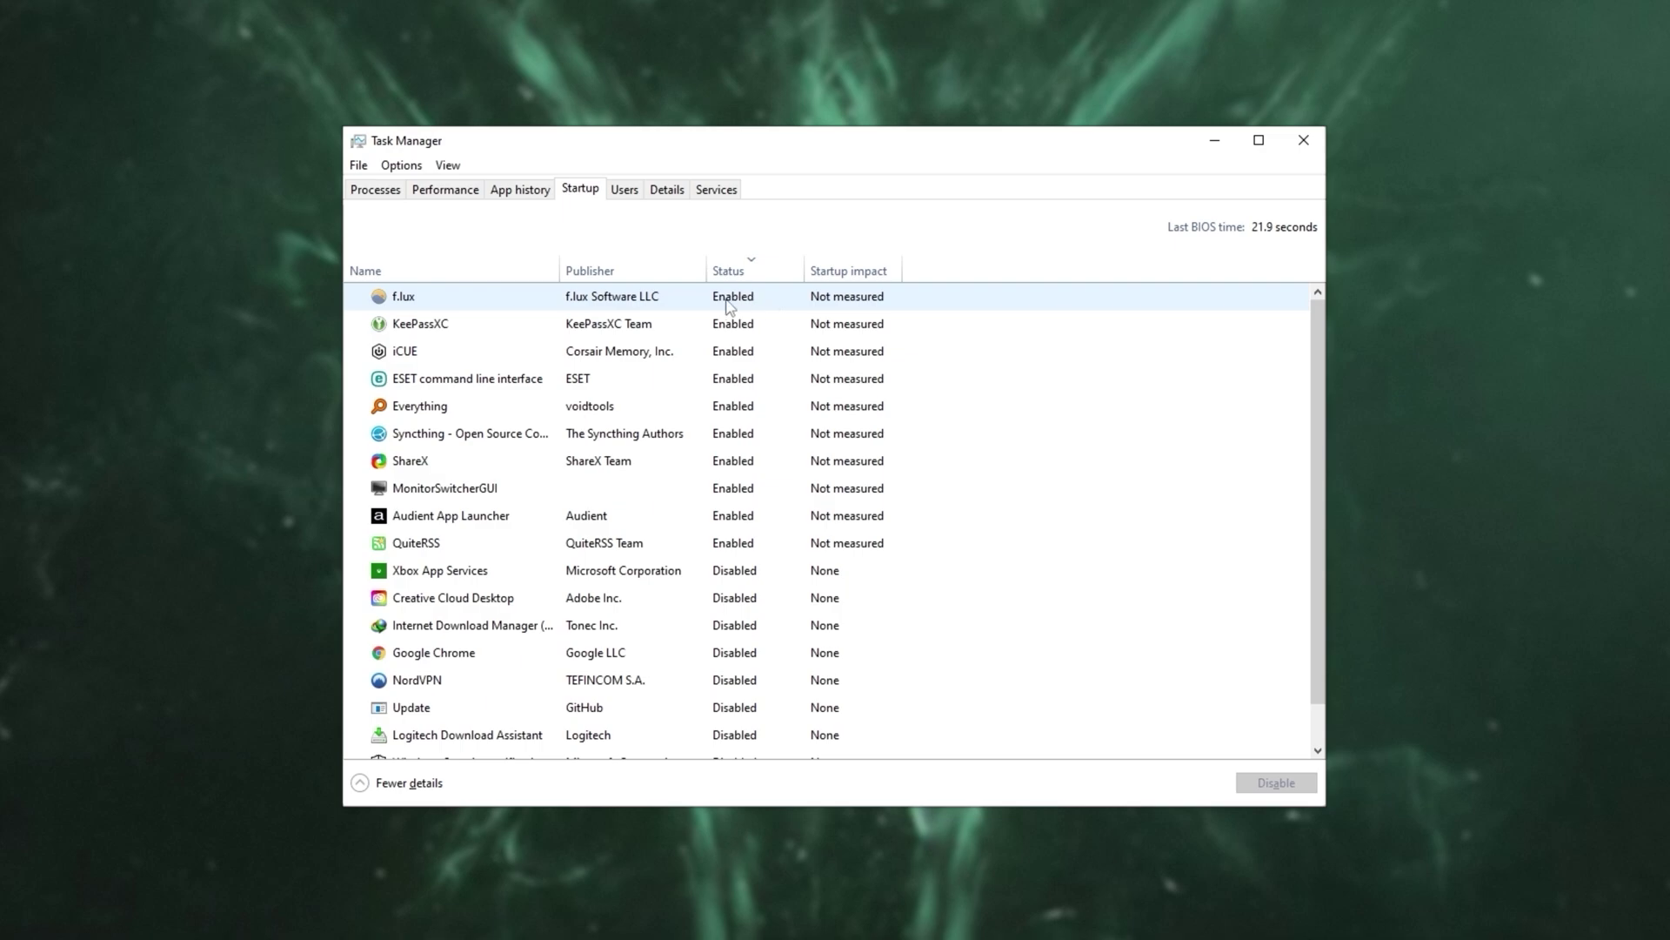
{"action": "right_click", "coordinate": [693, 310]}
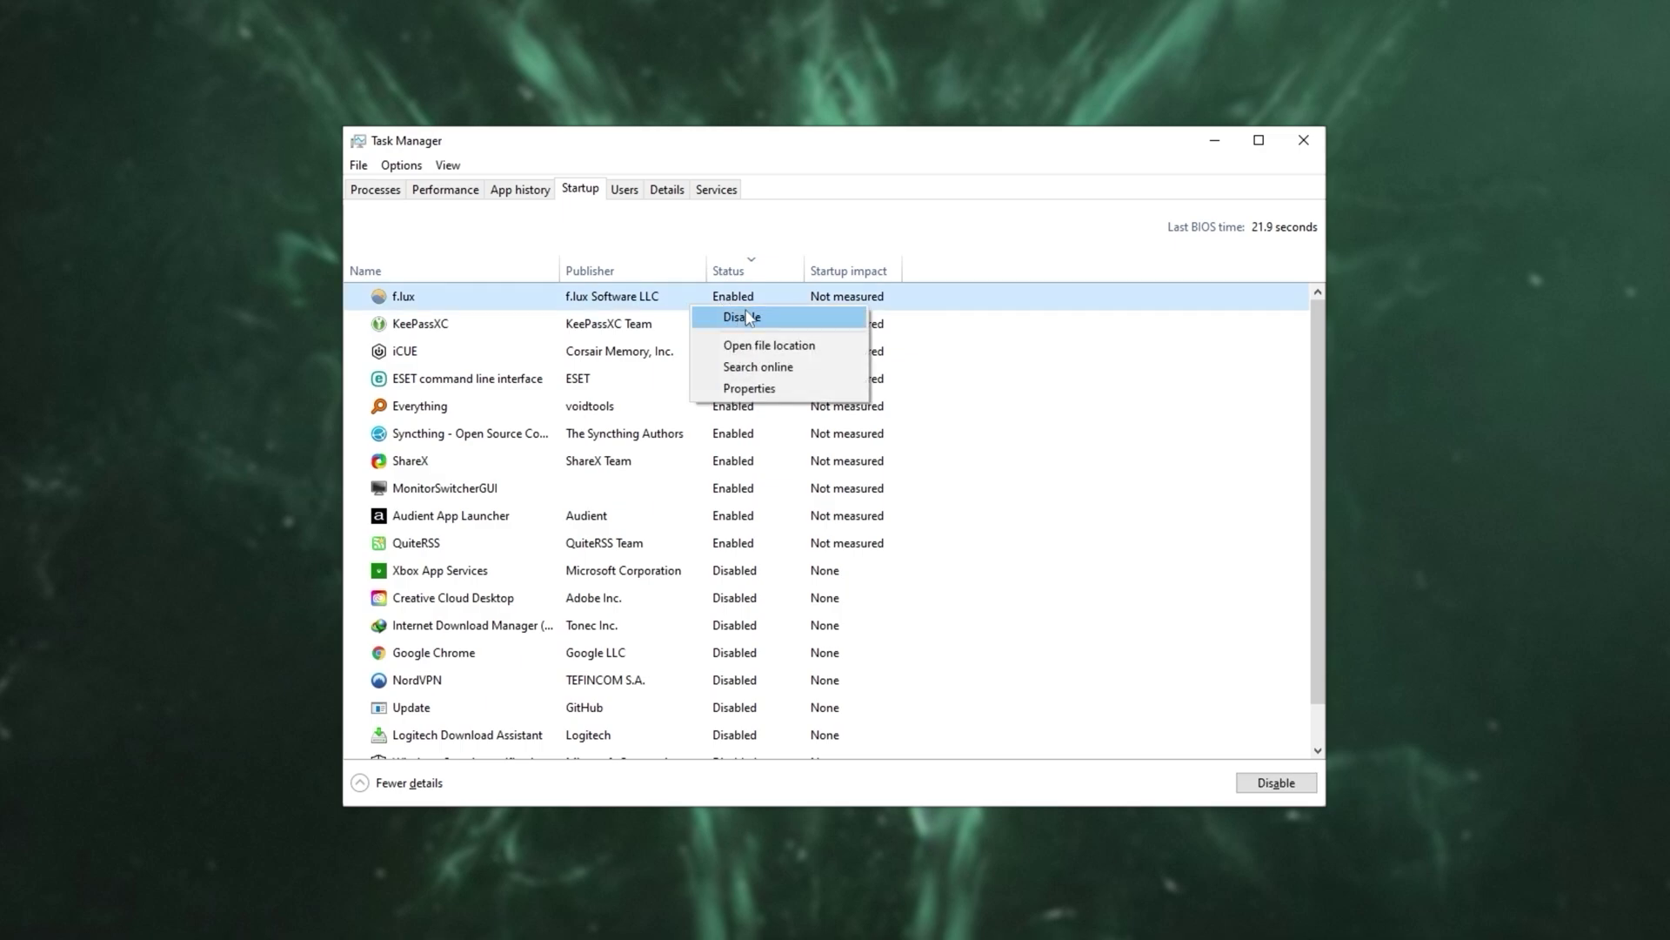
{"action": "left_click", "coordinate": [725, 303]}
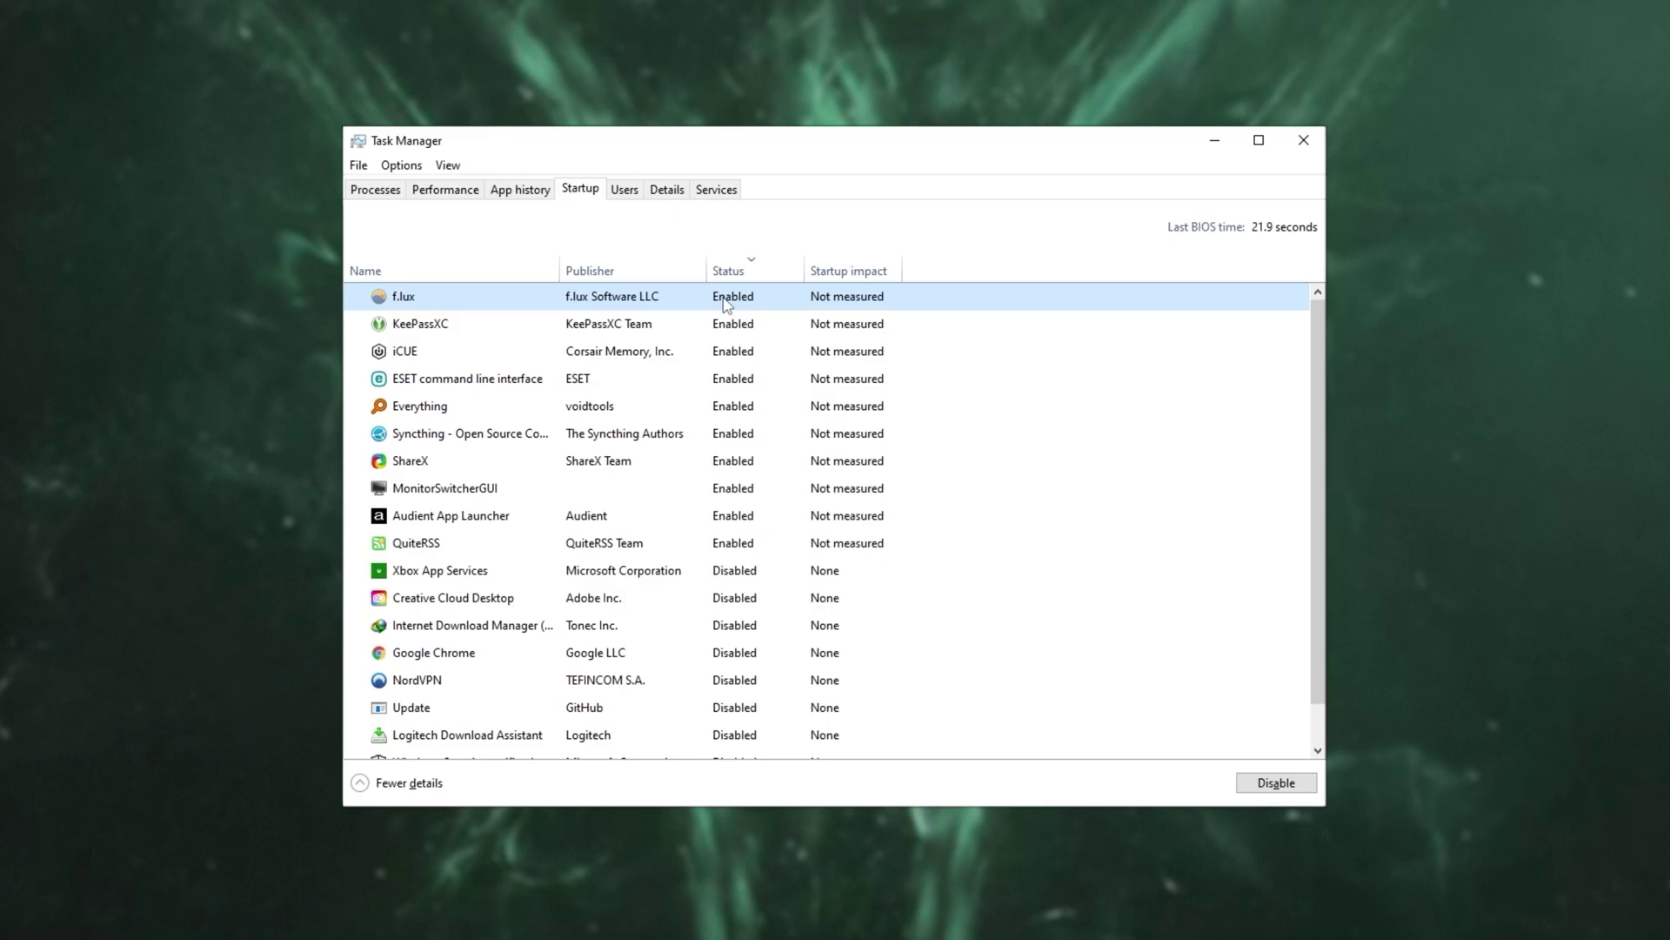
- Open the full Services console from Task Manager and select WpnUserService_dac5d in the list sorted by startup type
{"action": "left_click", "coordinate": [714, 192]}
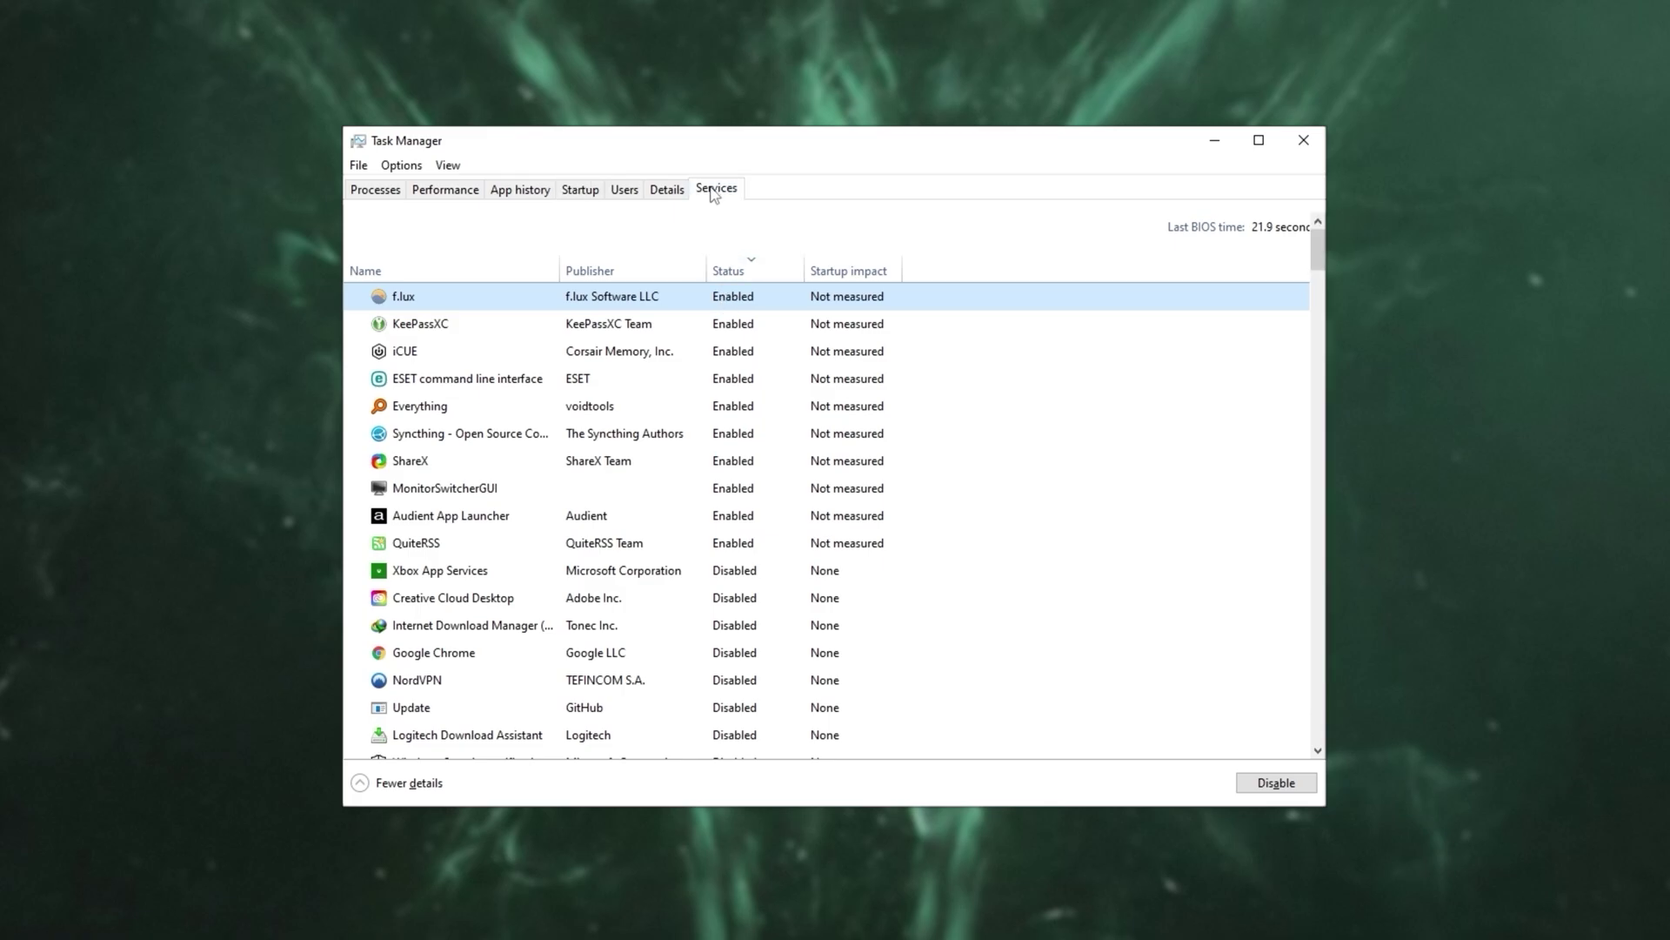
{"action": "left_click", "coordinate": [532, 784]}
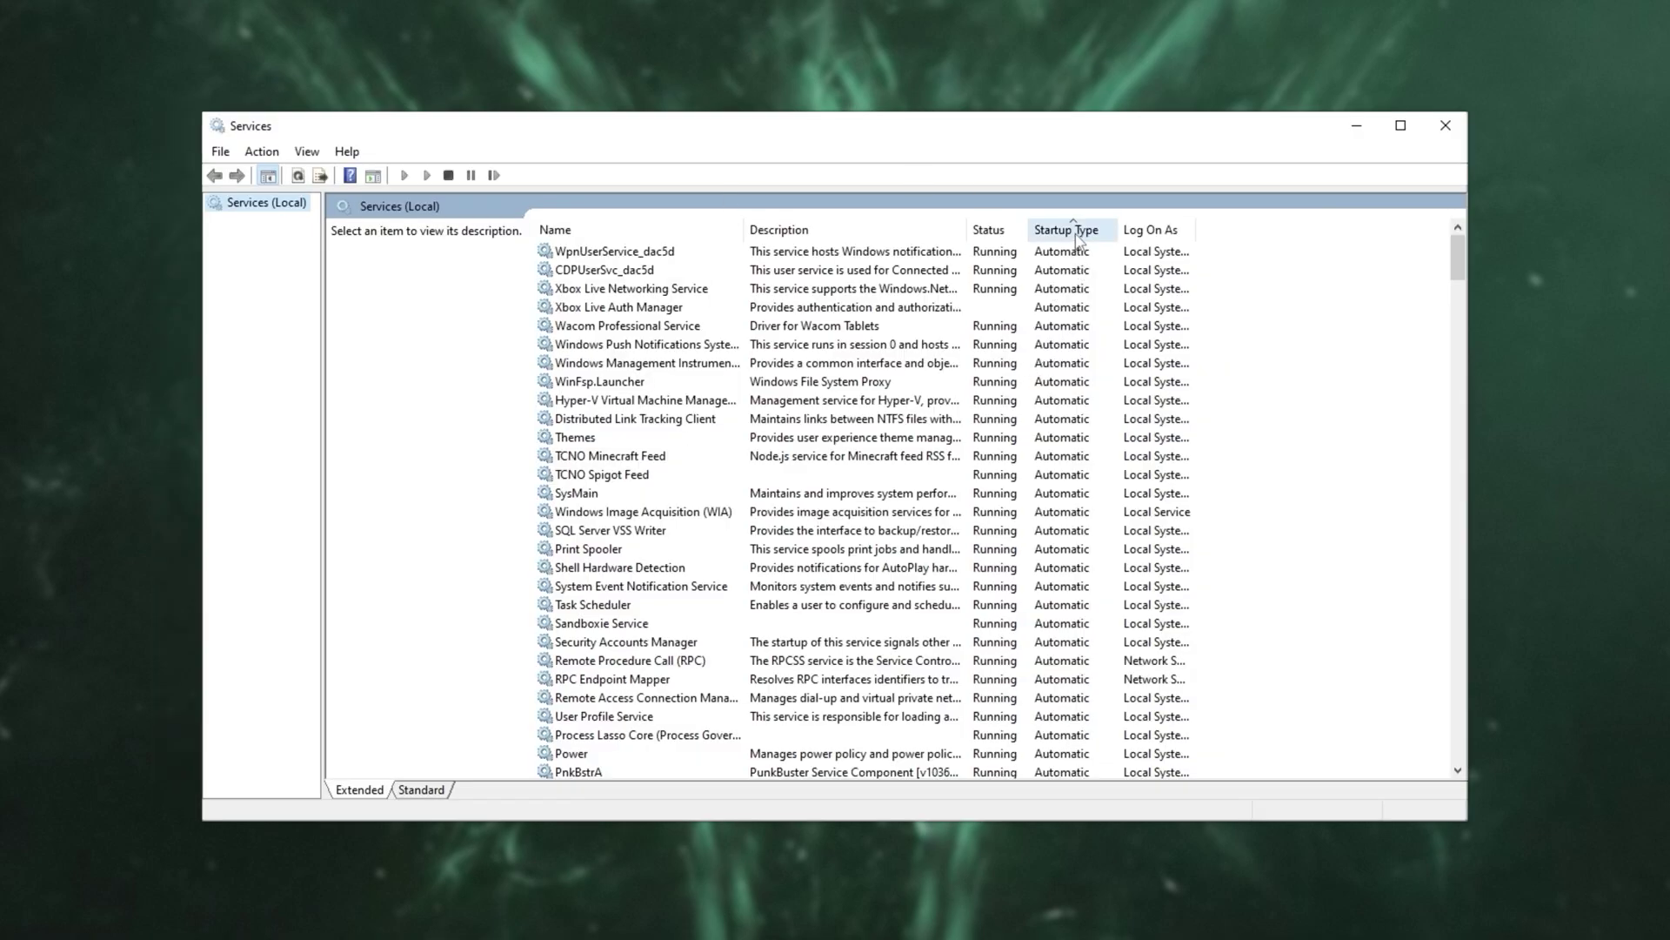
{"action": "left_click", "coordinate": [1063, 255]}
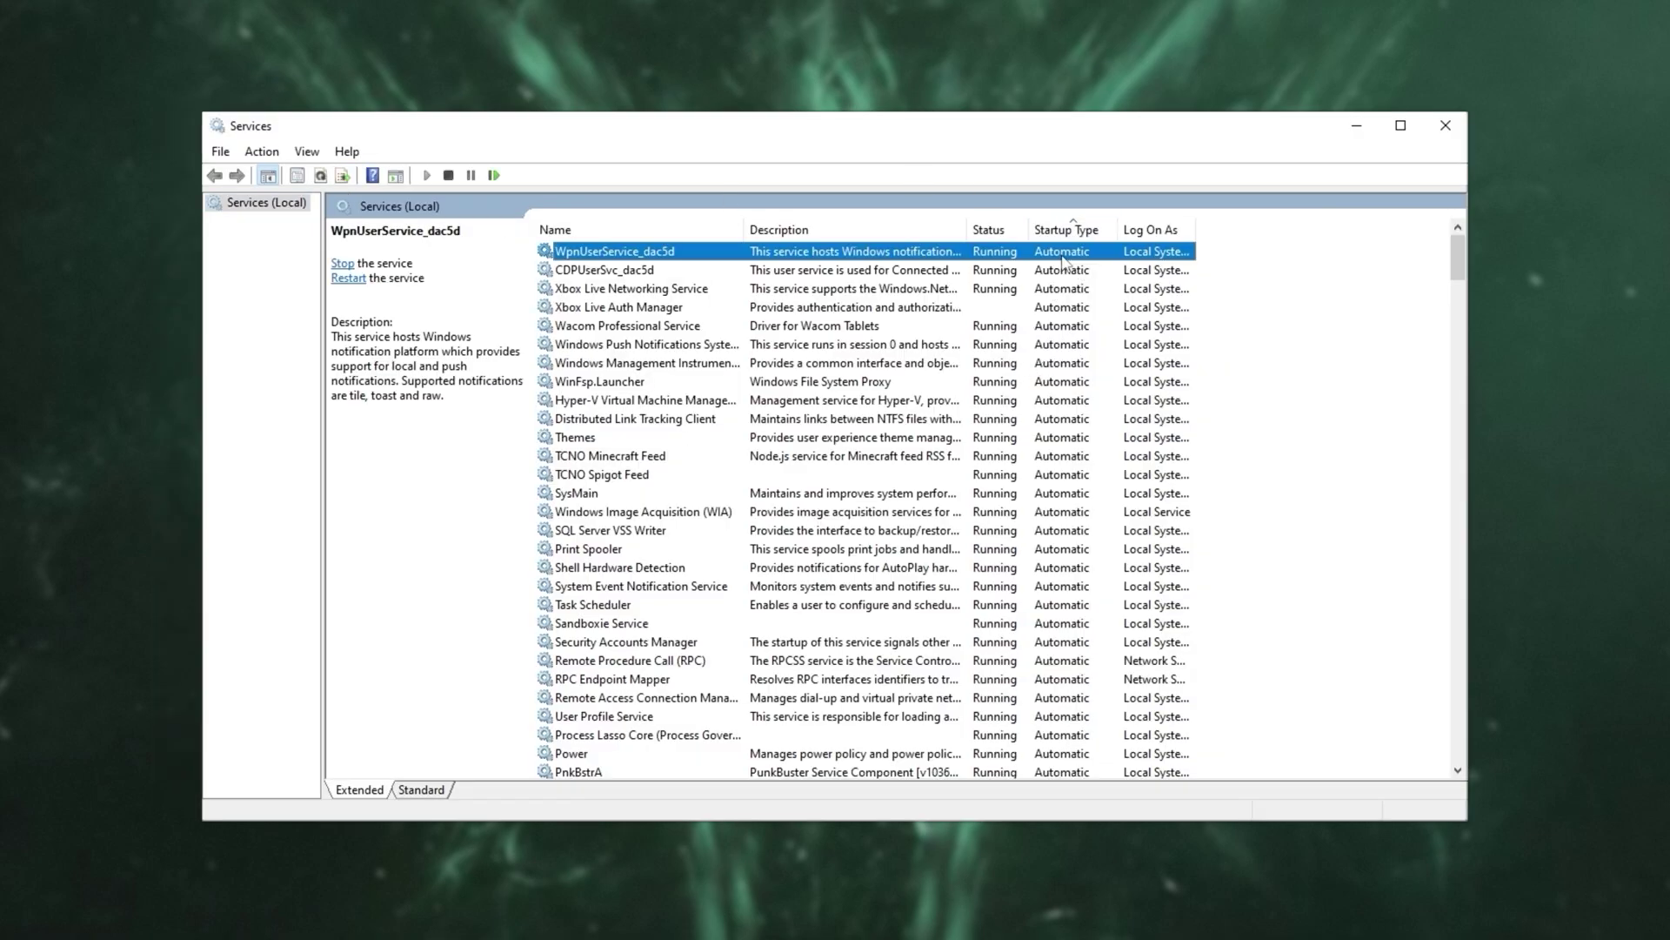
- Inspect the startup type choices in the WpnUserService_dac5d properties, cancel, close the Services console and return to Task Manager's startup apps
{"action": "double_click", "coordinate": [767, 258]}
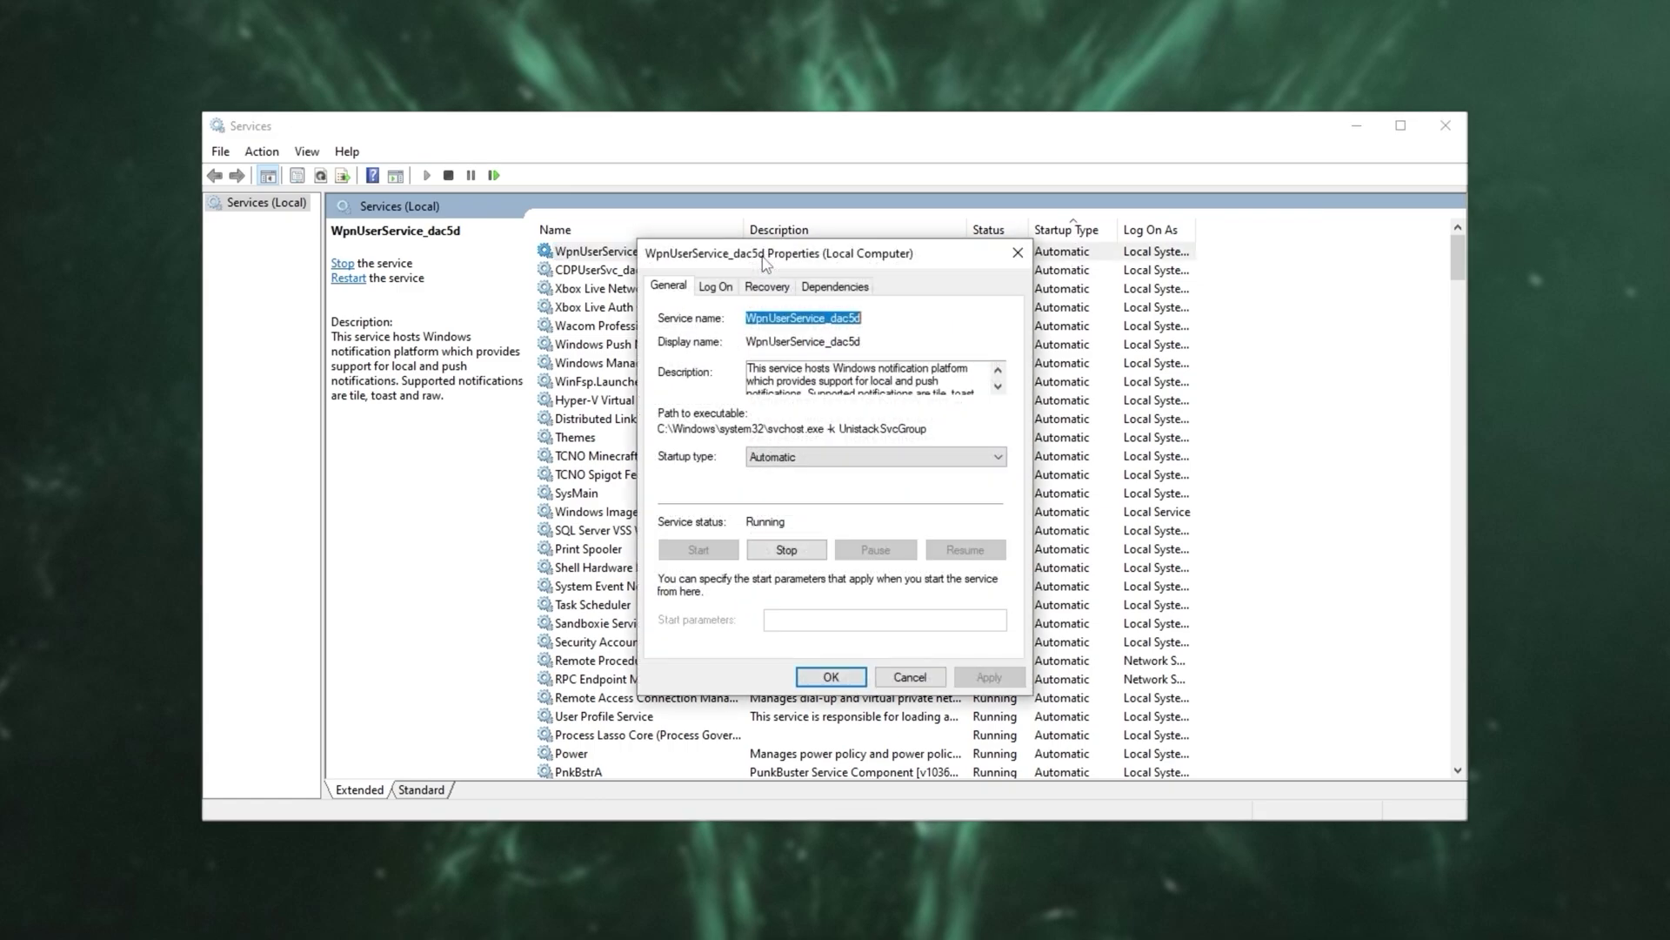
{"action": "left_click_drag", "start_coordinate": [768, 261], "coordinate": [743, 261]}
{"action": "left_click", "coordinate": [750, 458]}
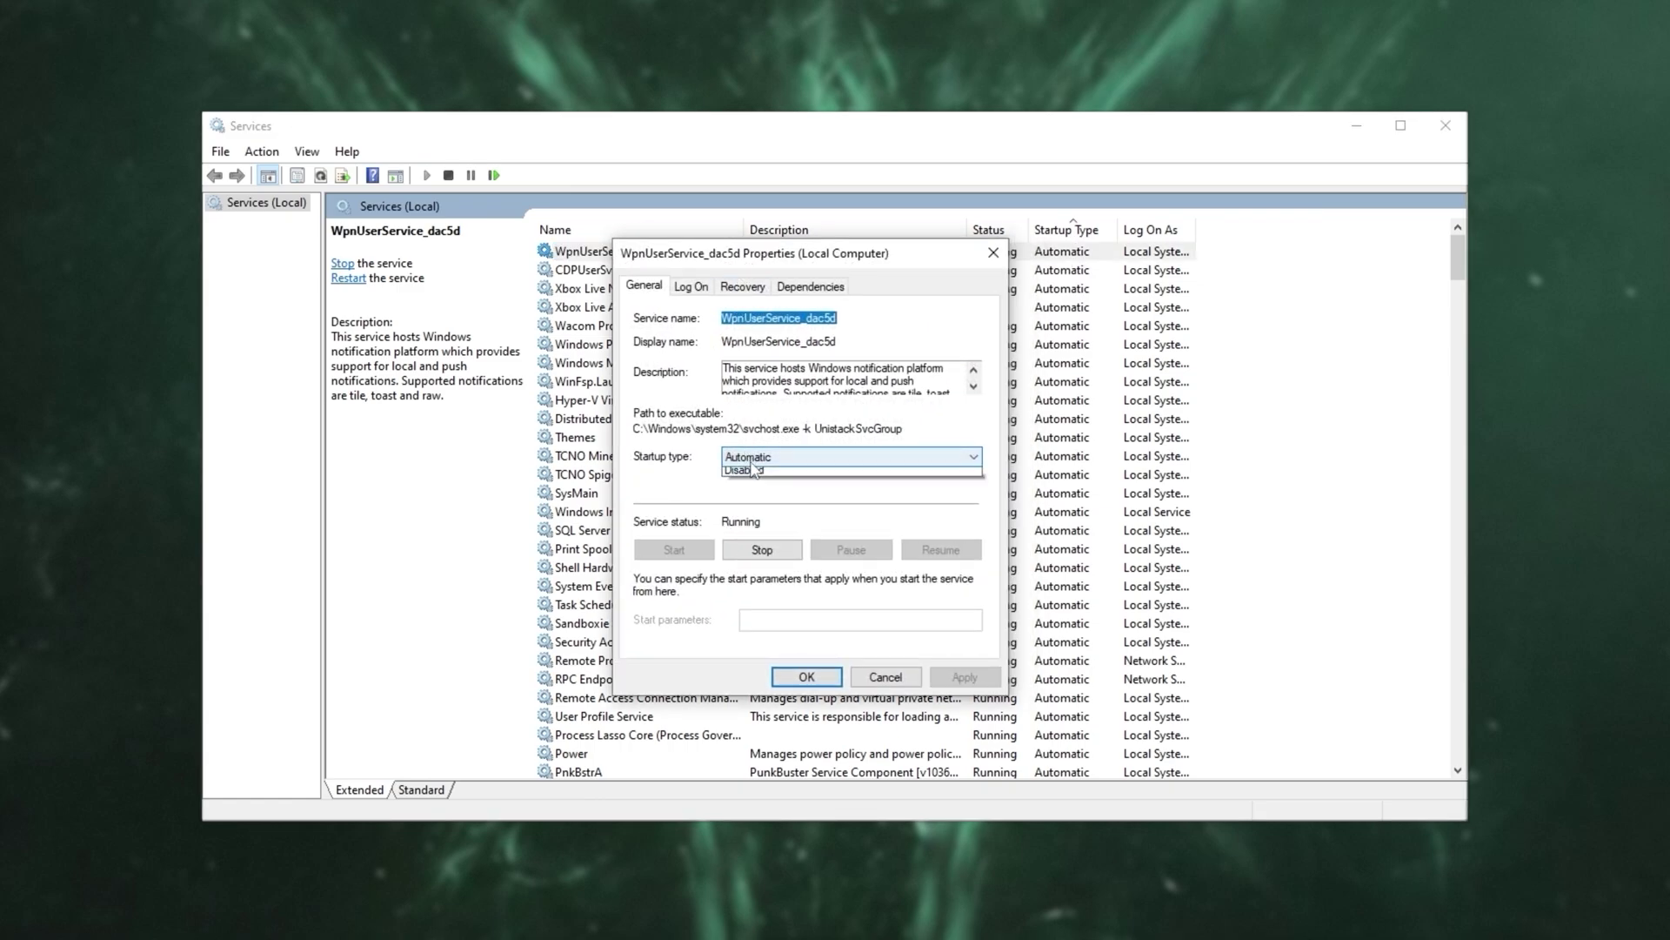
{"action": "left_click", "coordinate": [749, 487]}
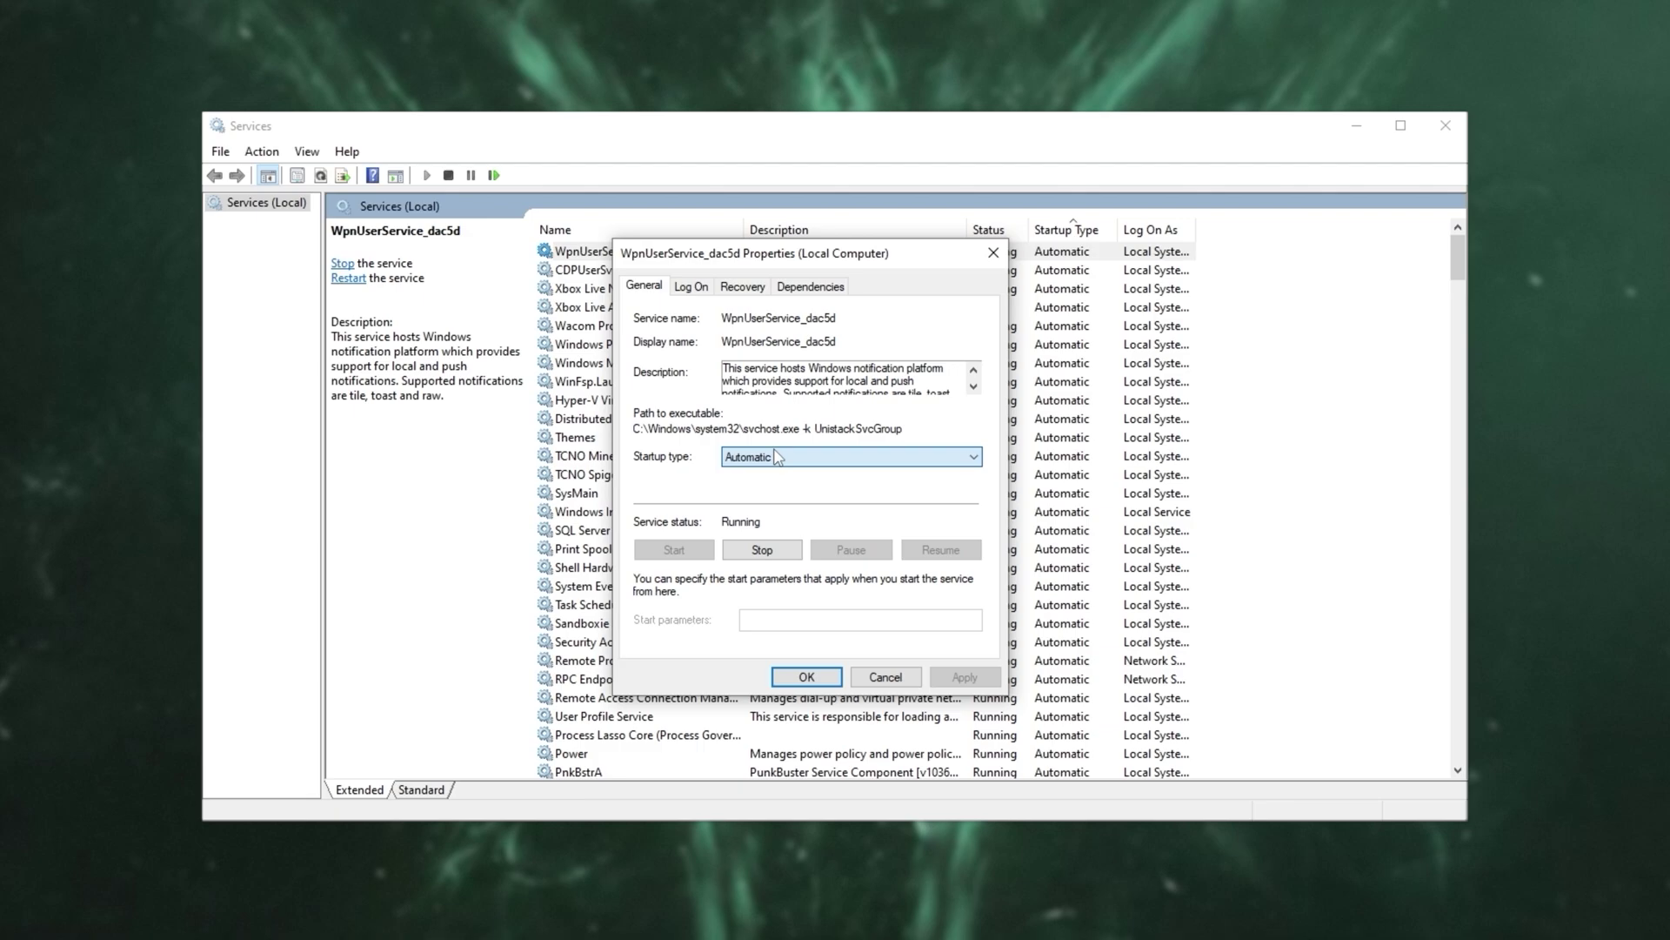
{"action": "left_click", "coordinate": [886, 679]}
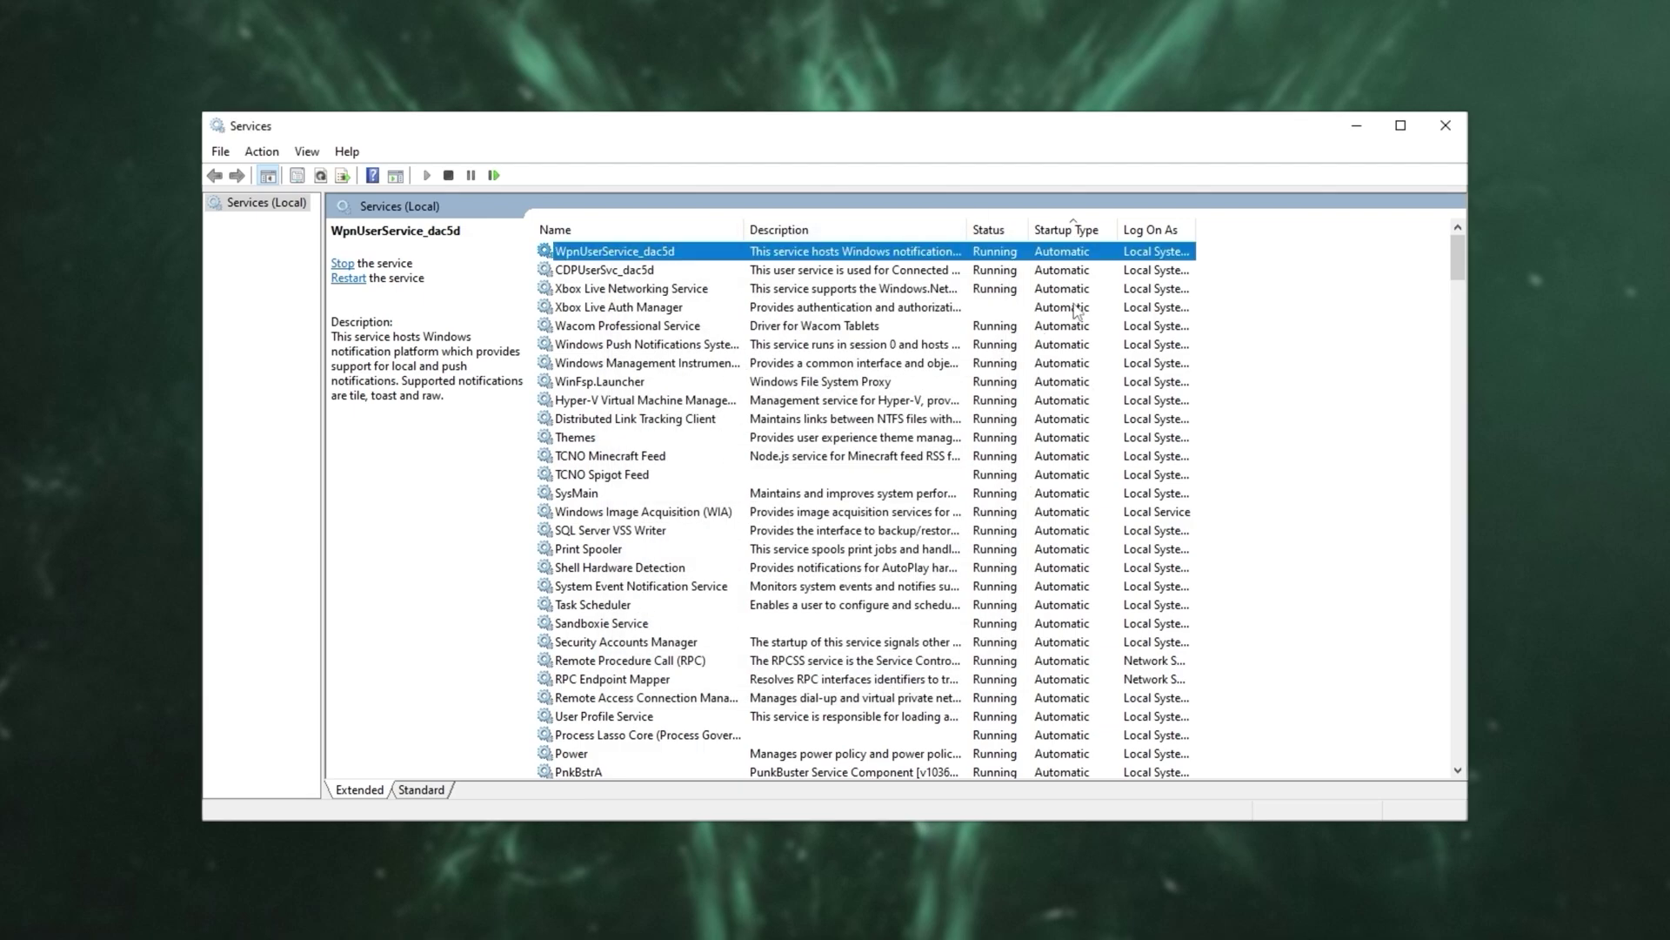
{"action": "left_click", "coordinate": [1446, 126]}
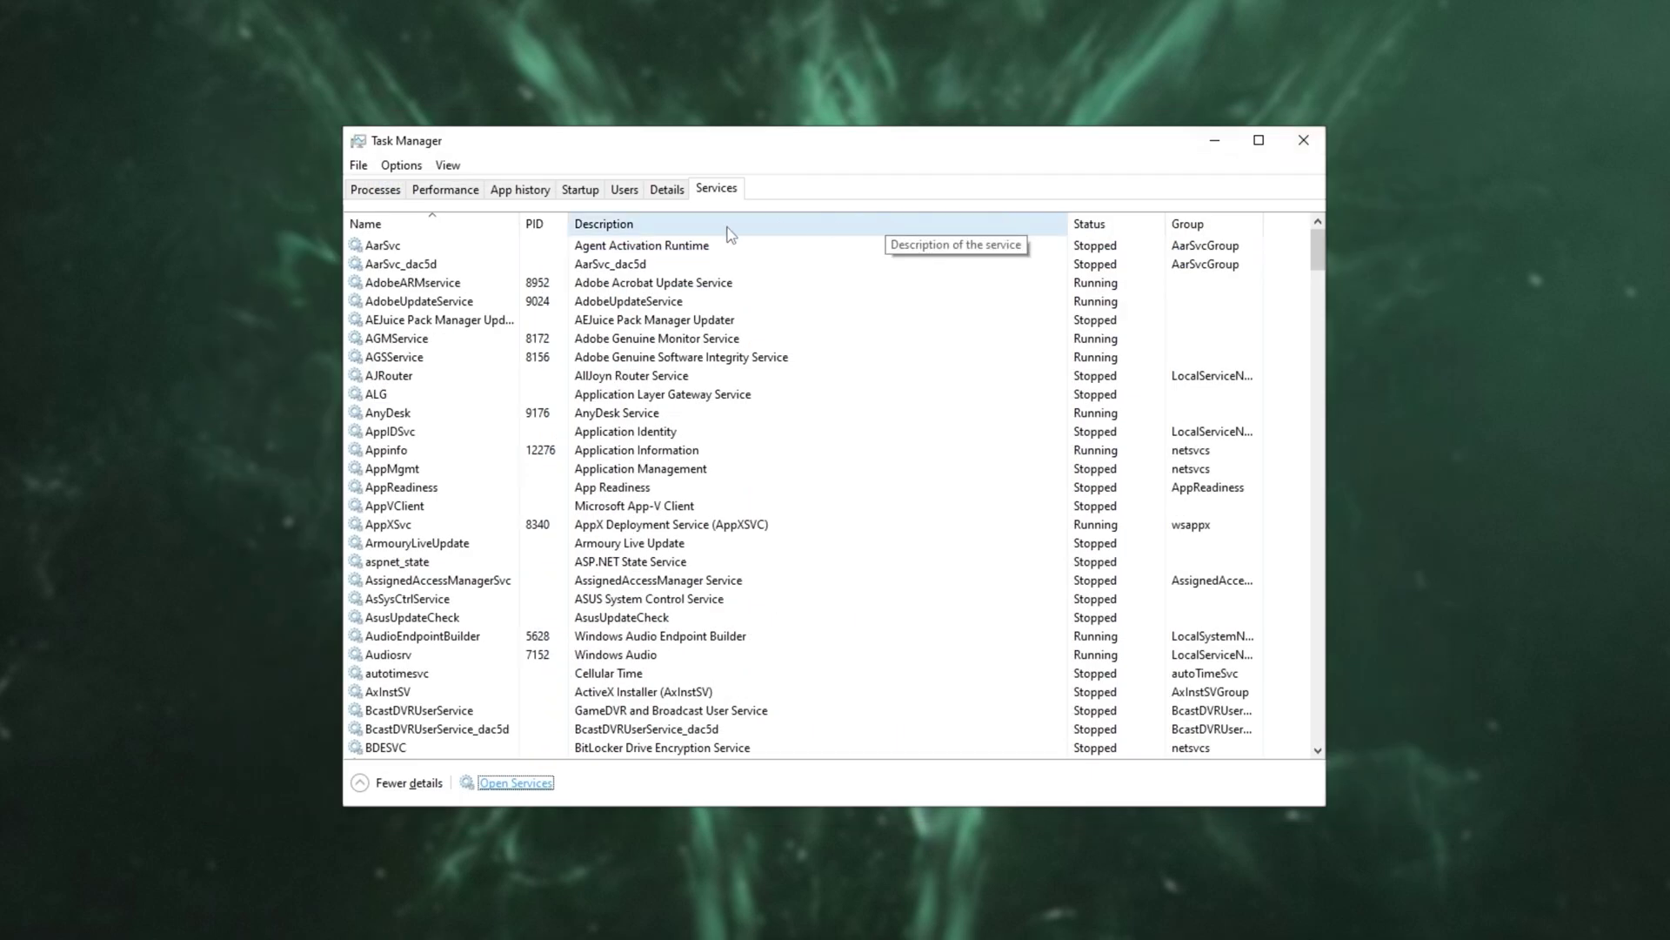
{"action": "left_click", "coordinate": [580, 190]}
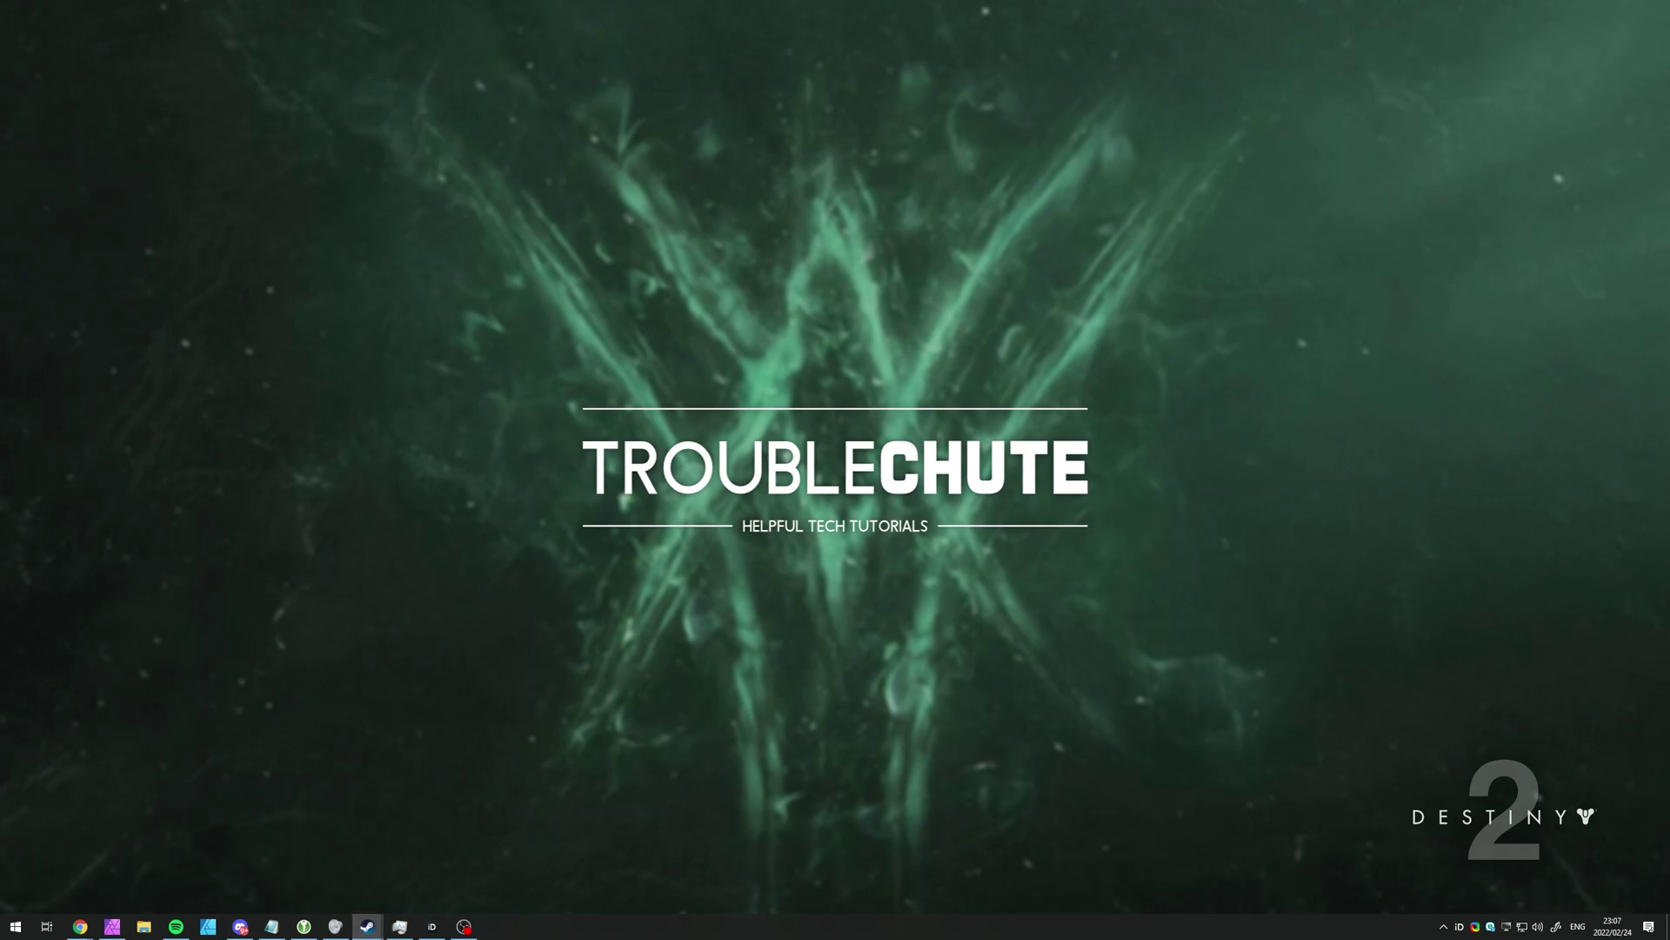
- Switch to Steam and browse the local files of Destiny 2 from the library
{"action": "left_click", "coordinate": [368, 926]}
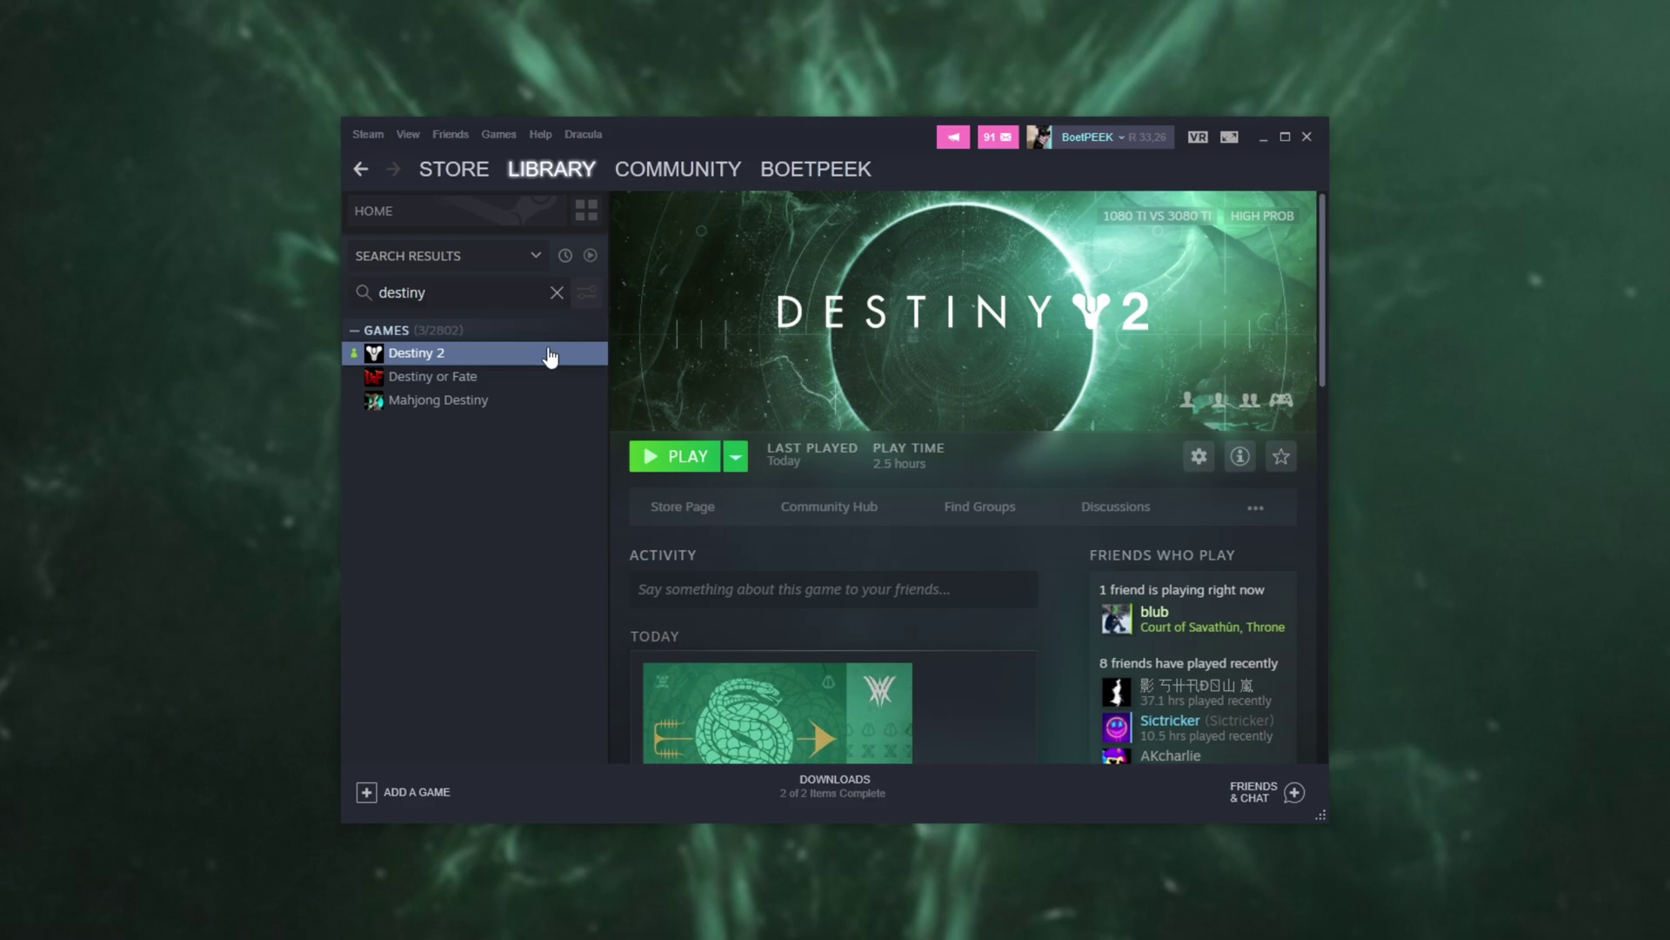
{"action": "right_click", "coordinate": [531, 352]}
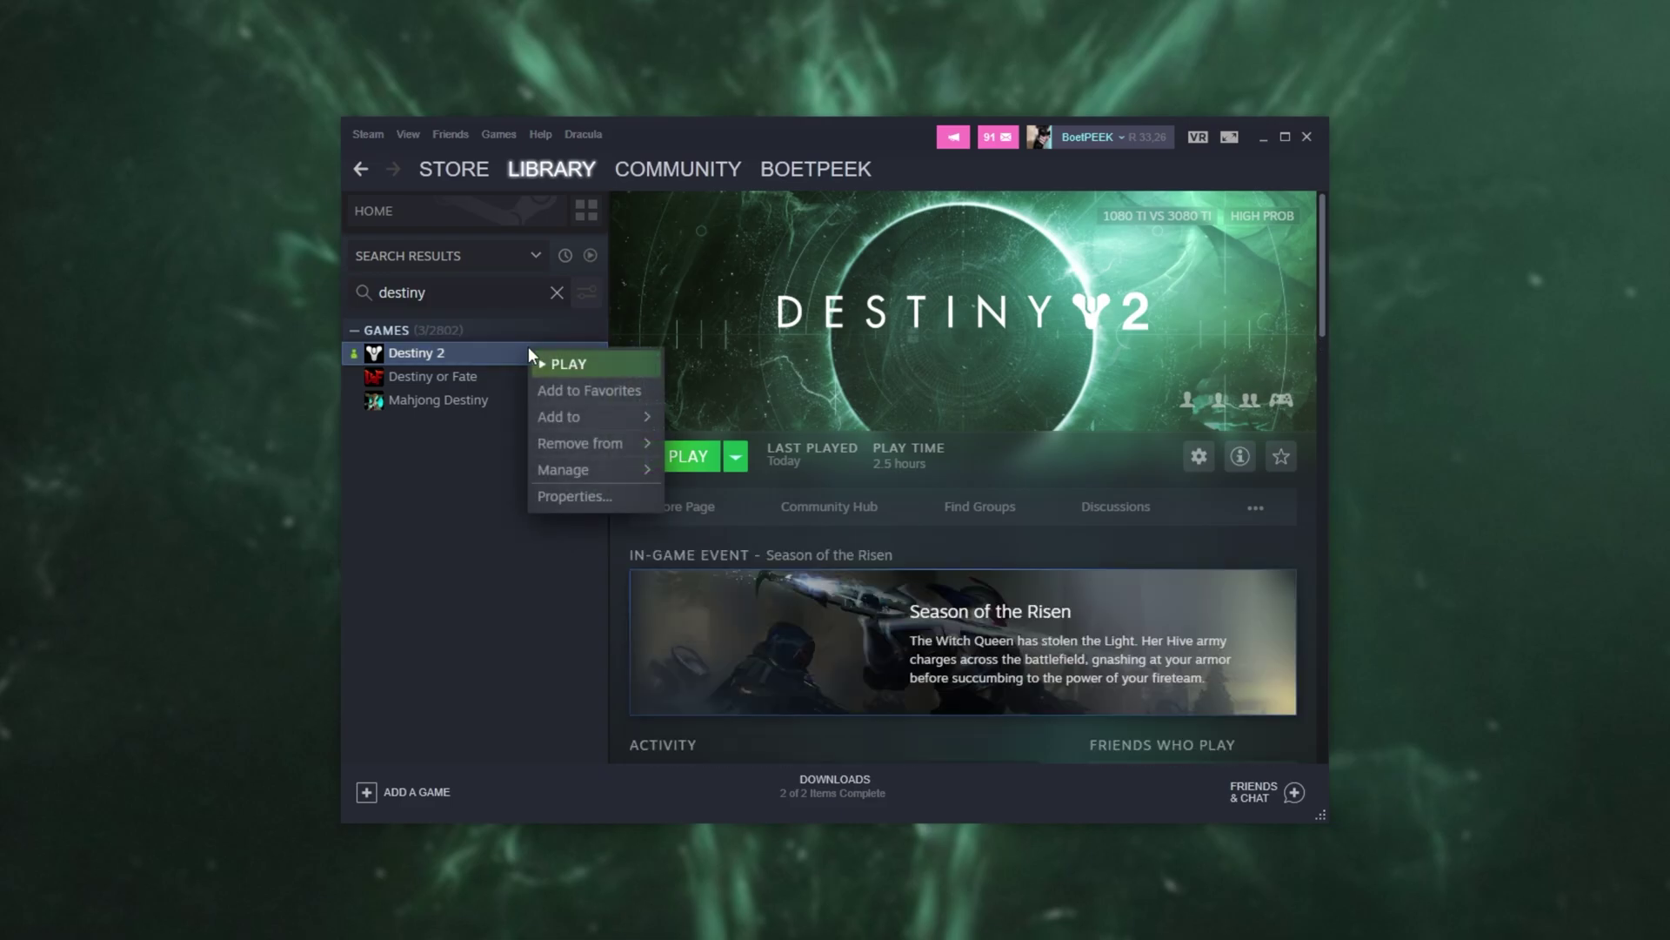
{"action": "mouse_move", "coordinate": [609, 471]}
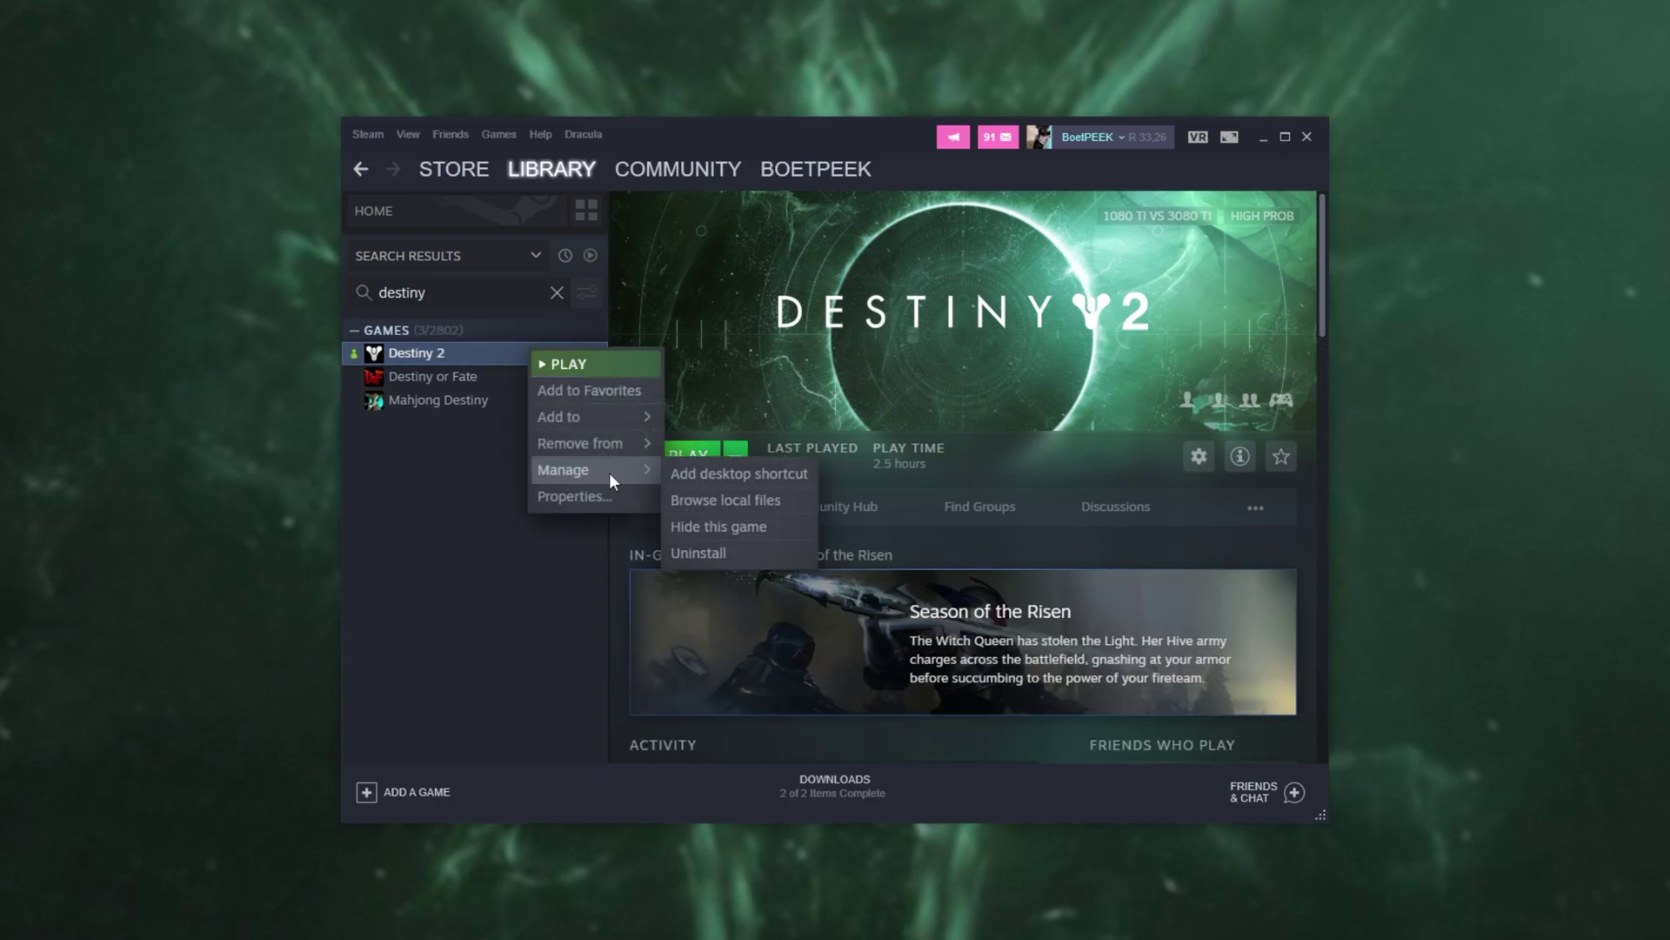
{"action": "left_click", "coordinate": [765, 501]}
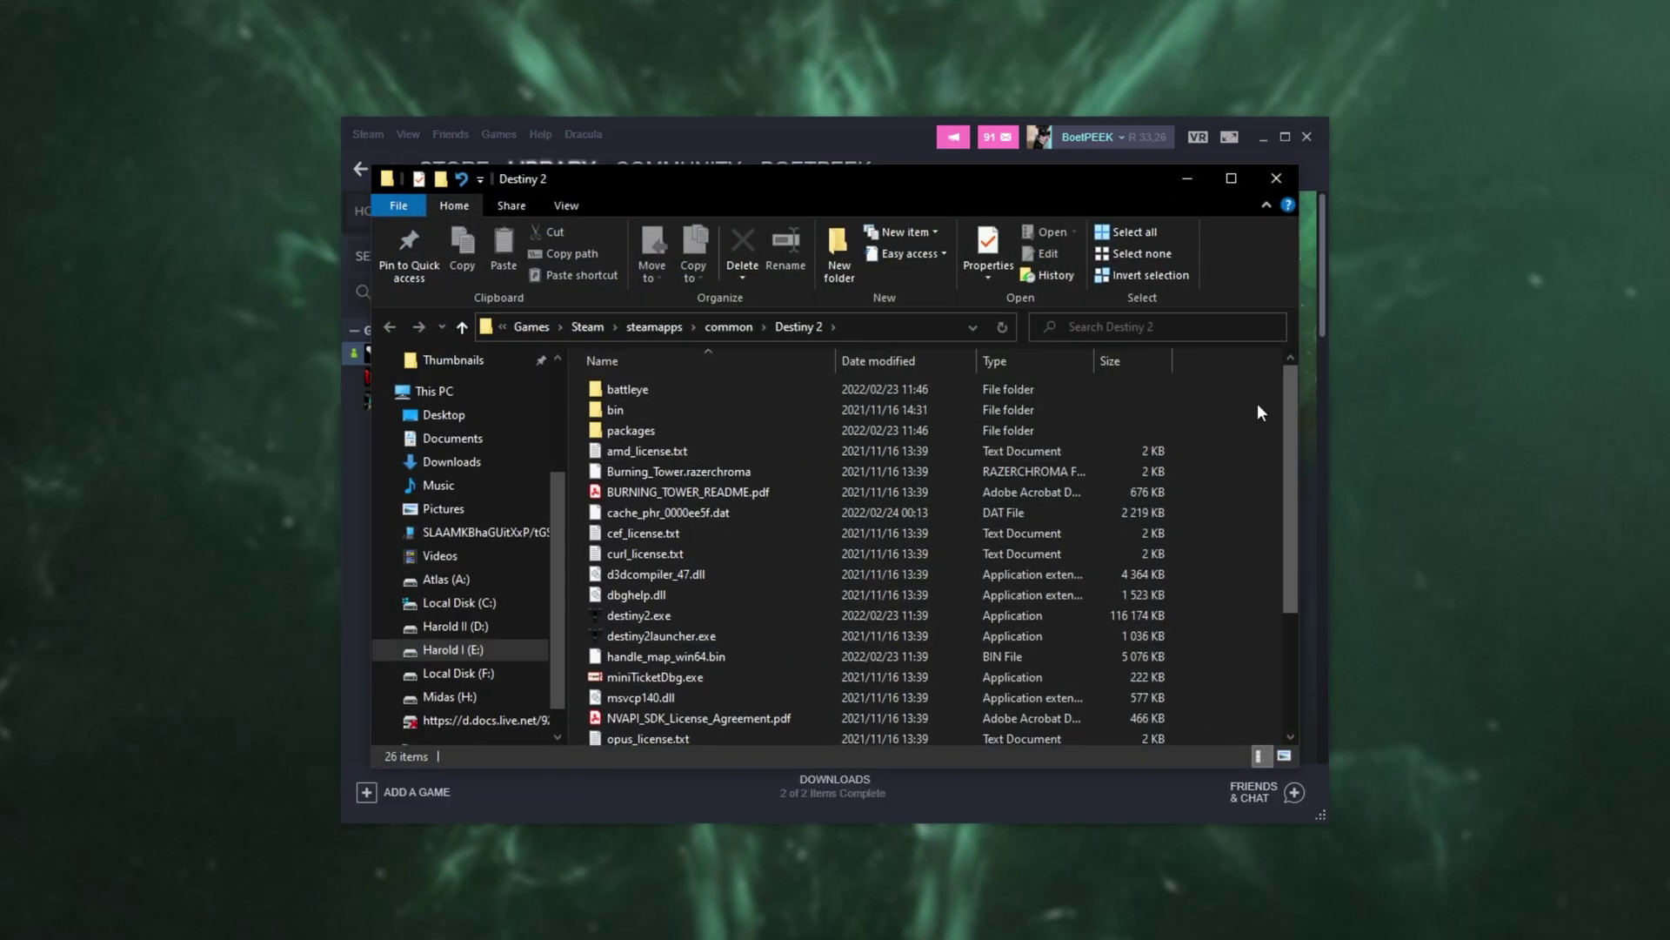
- Override the high DPI scaling behavior of destiny2.exe in its compatibility properties, with scaling performed by Application, and confirm the changes
{"action": "left_click", "coordinate": [768, 614]}
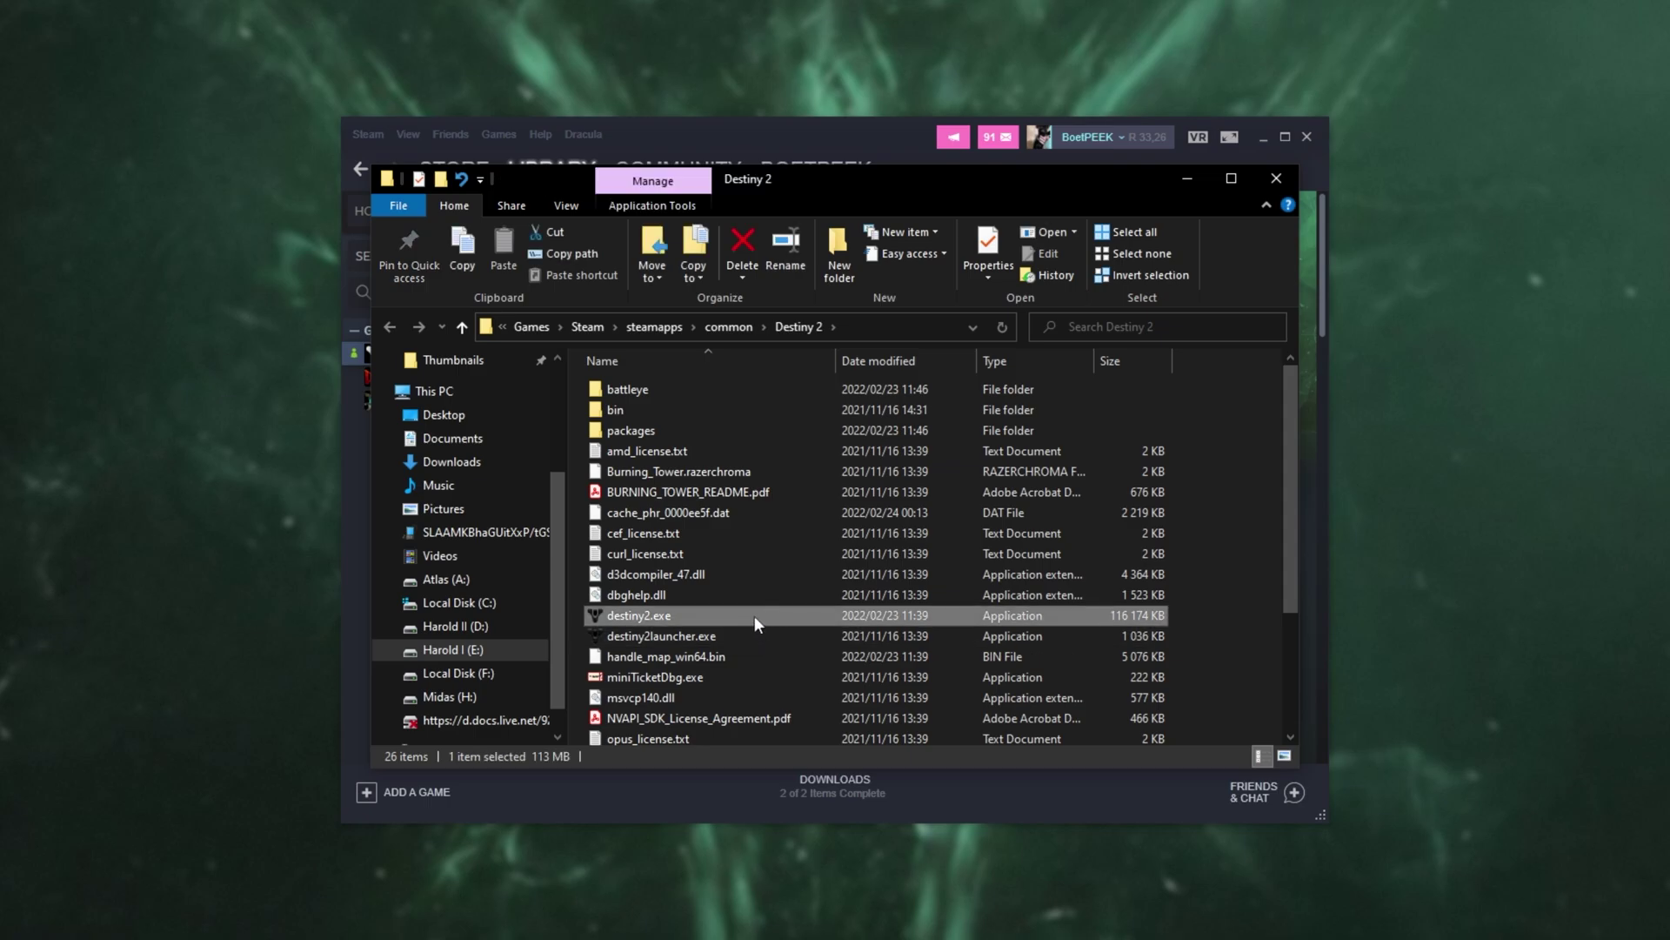
{"action": "right_click", "coordinate": [754, 615]}
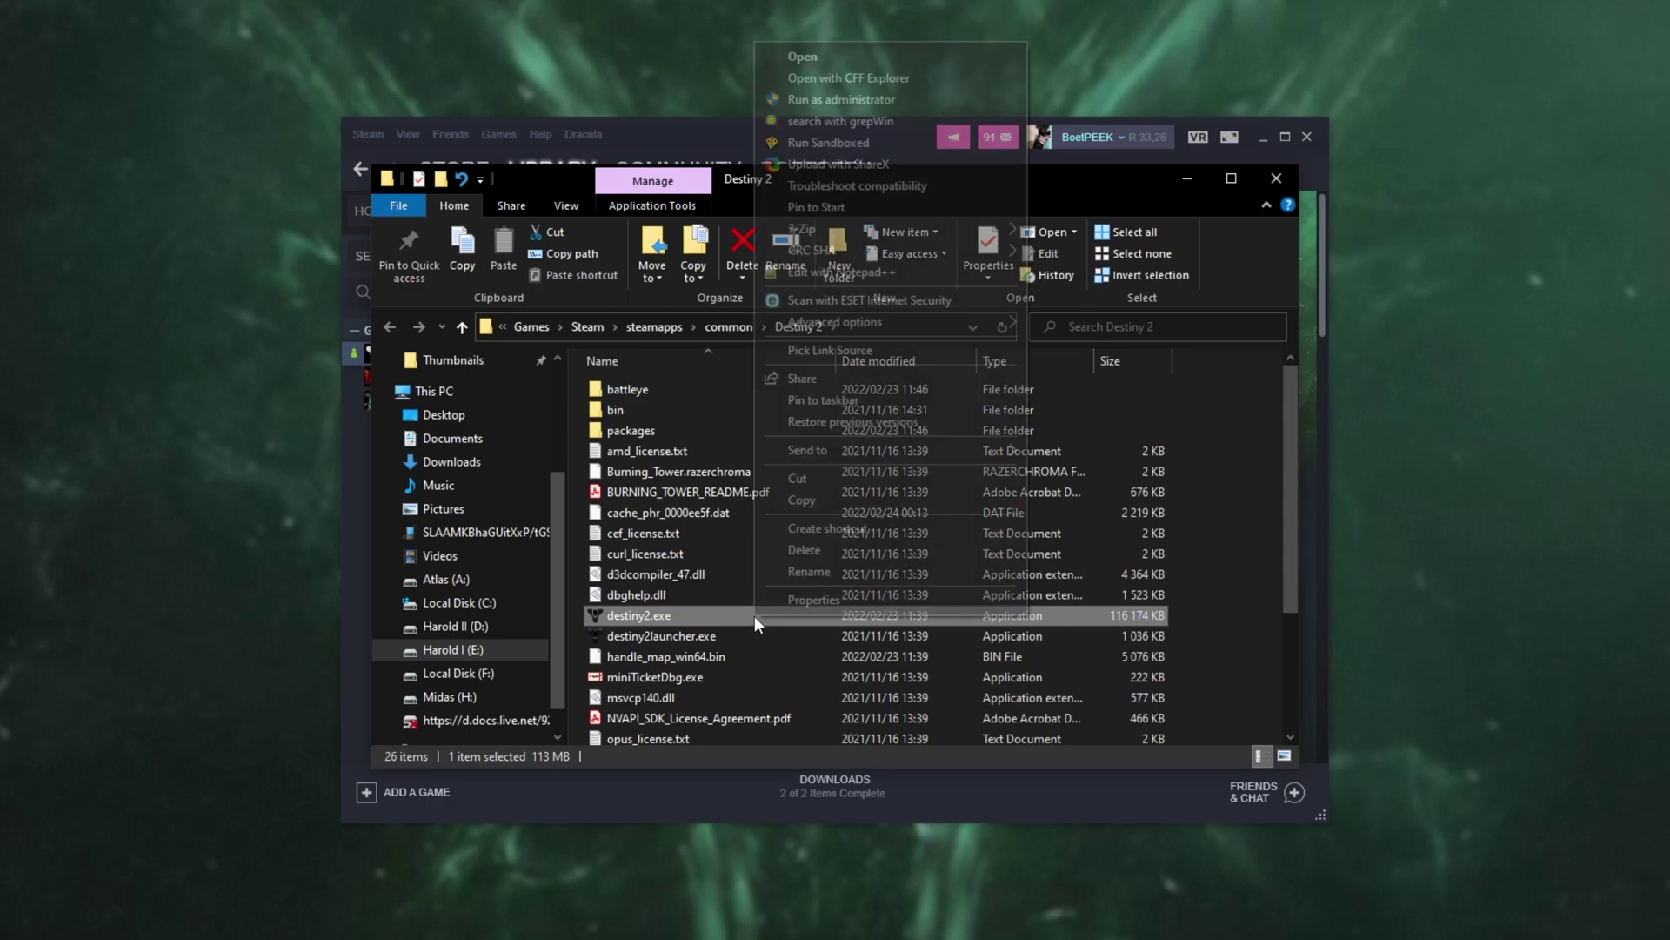
{"action": "left_click", "coordinate": [812, 600]}
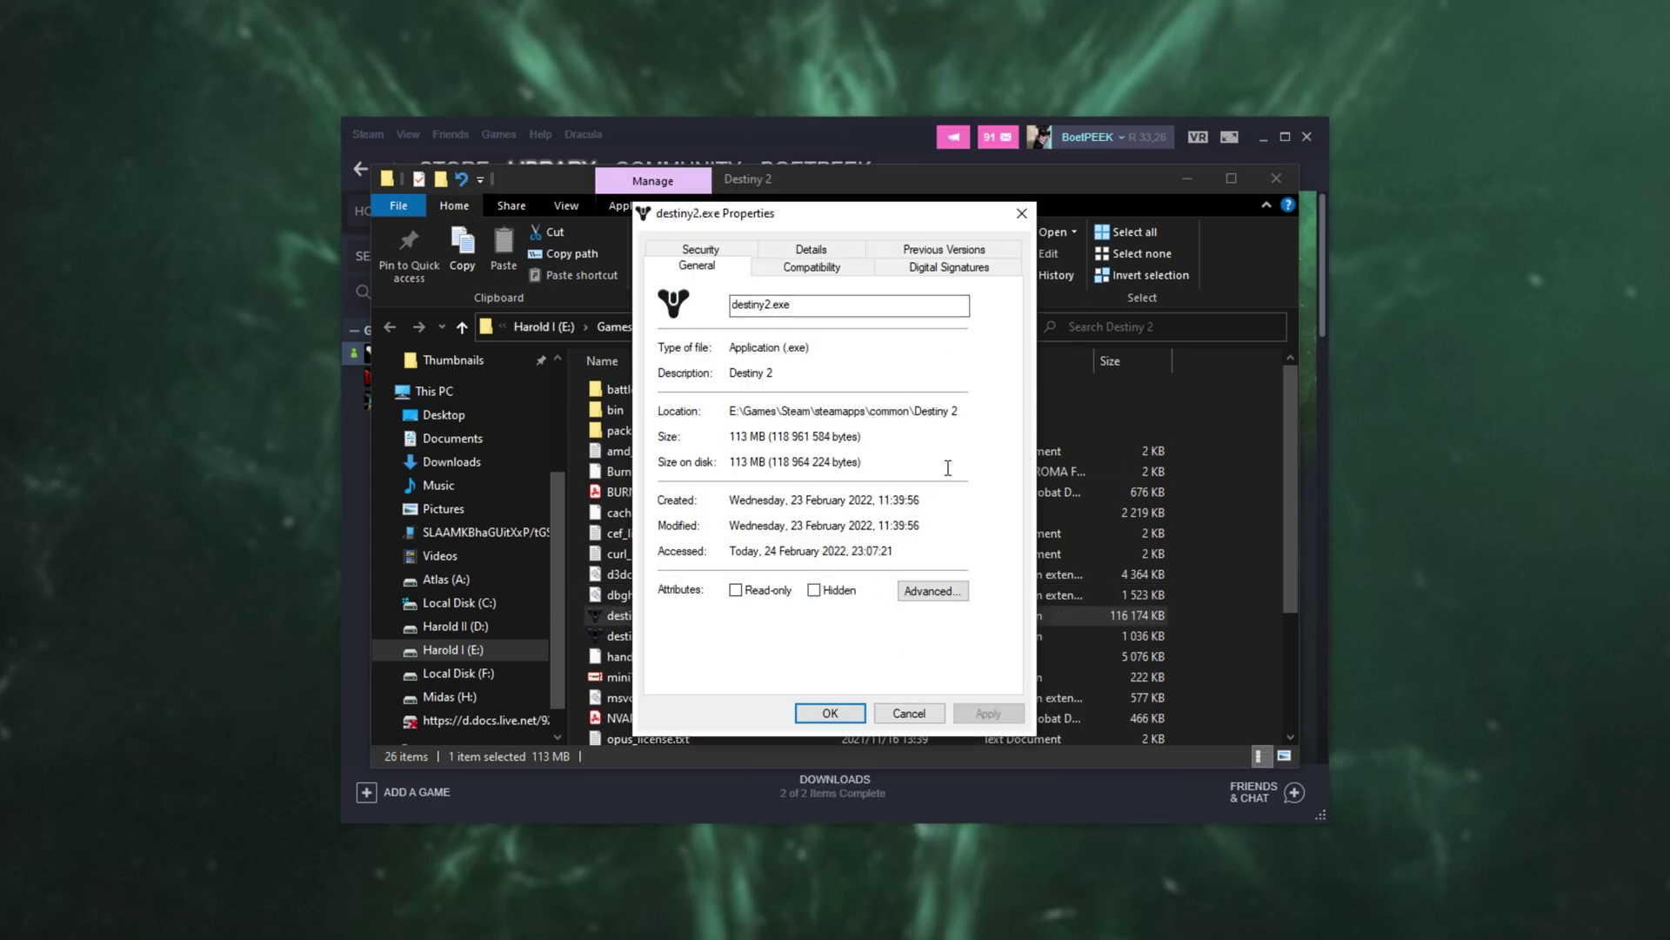
{"action": "left_click", "coordinate": [822, 272]}
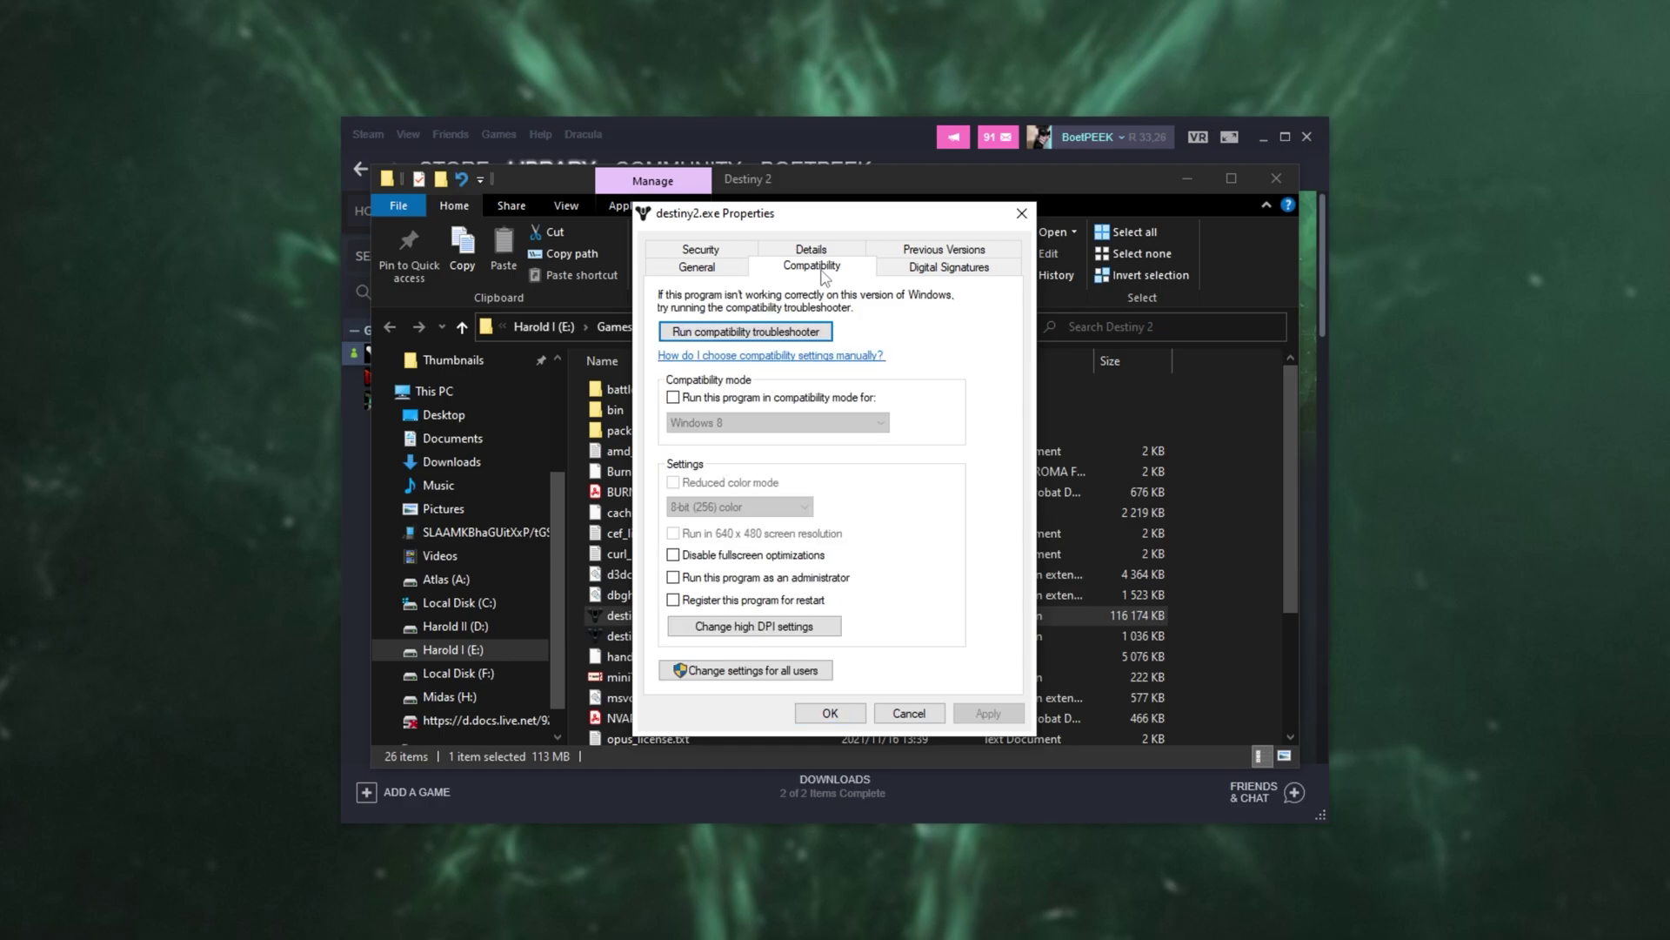
{"action": "left_click", "coordinate": [805, 625]}
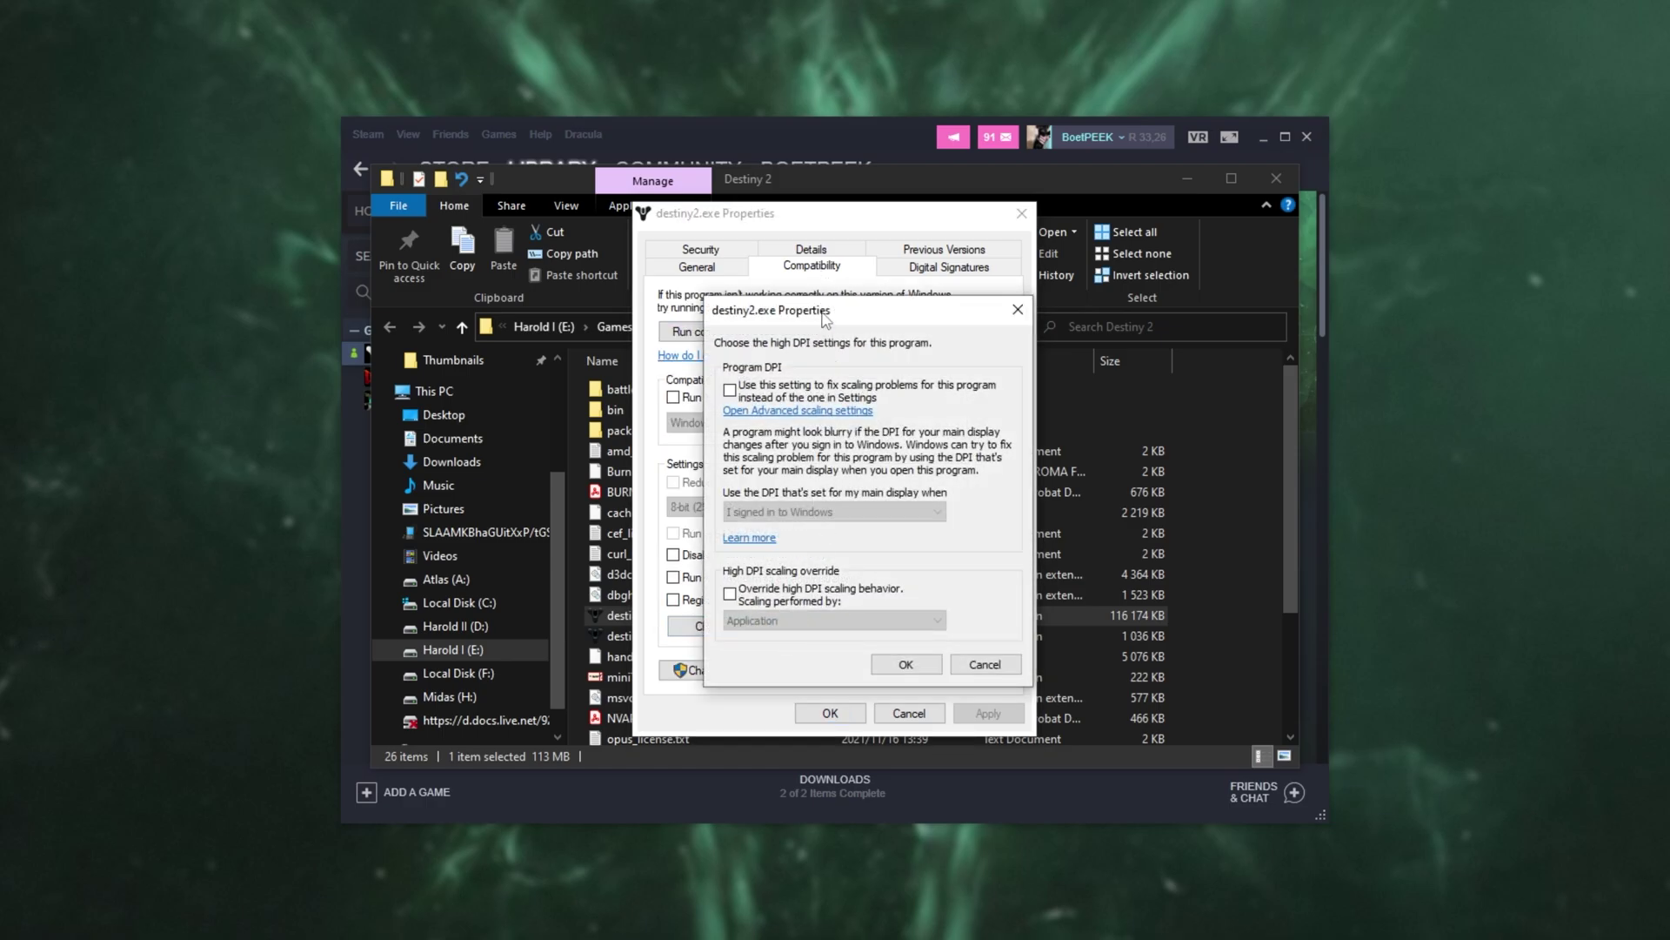
{"action": "left_click_drag", "start_coordinate": [825, 319], "coordinate": [792, 292]}
{"action": "left_click", "coordinate": [753, 562]}
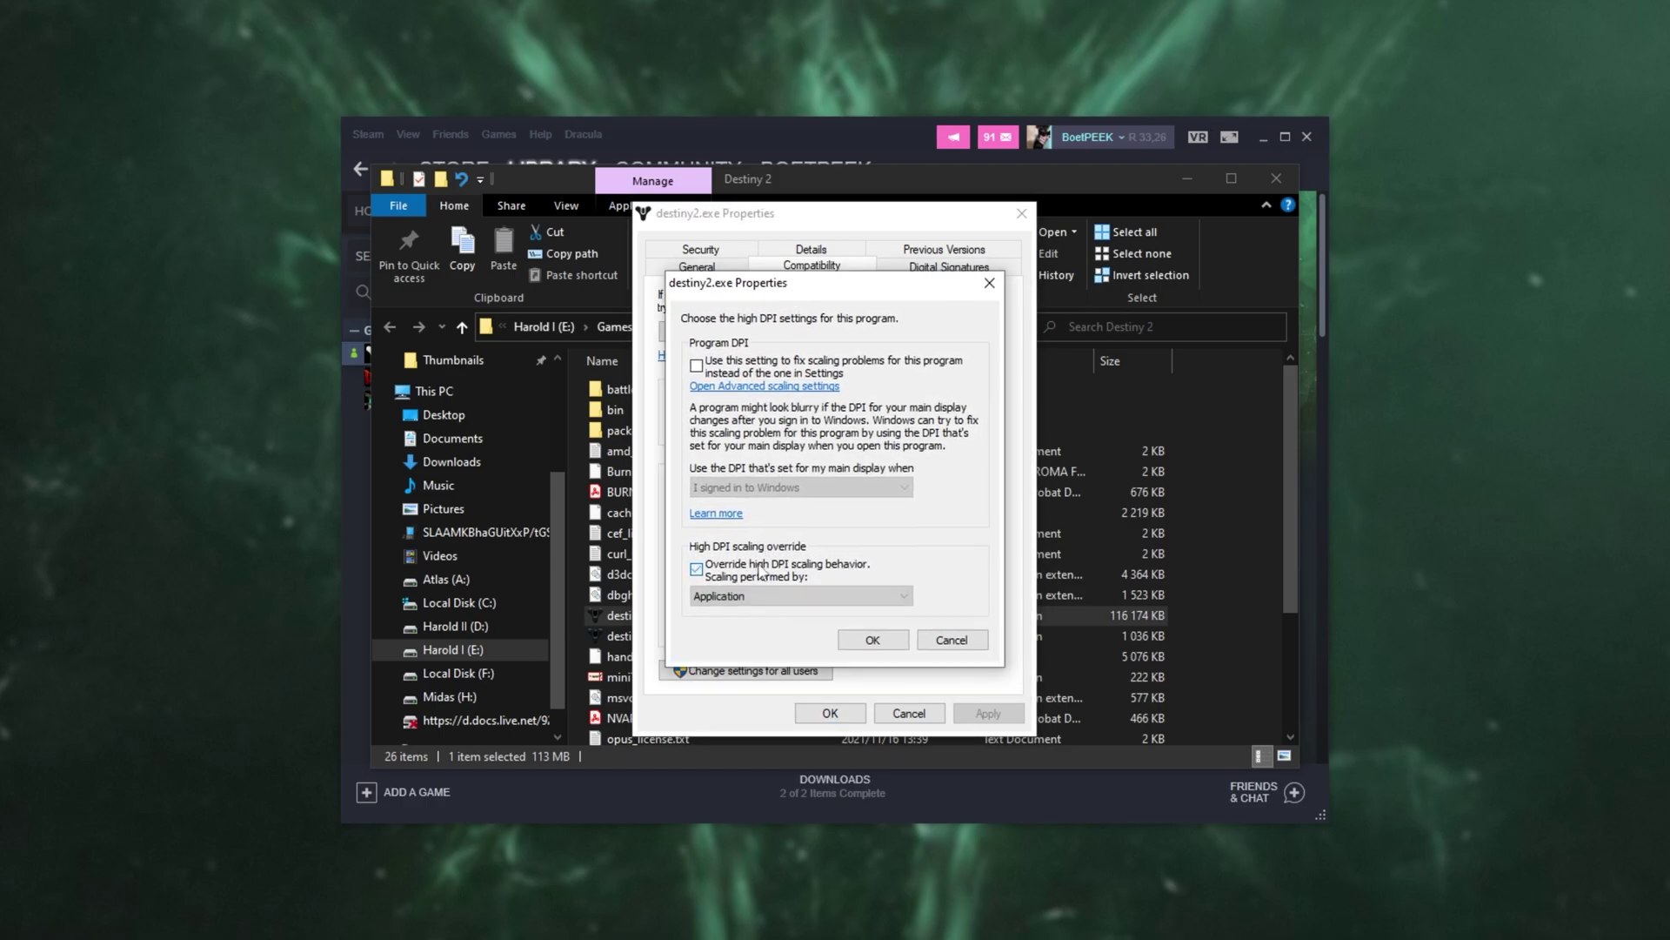
{"action": "left_click", "coordinate": [873, 639]}
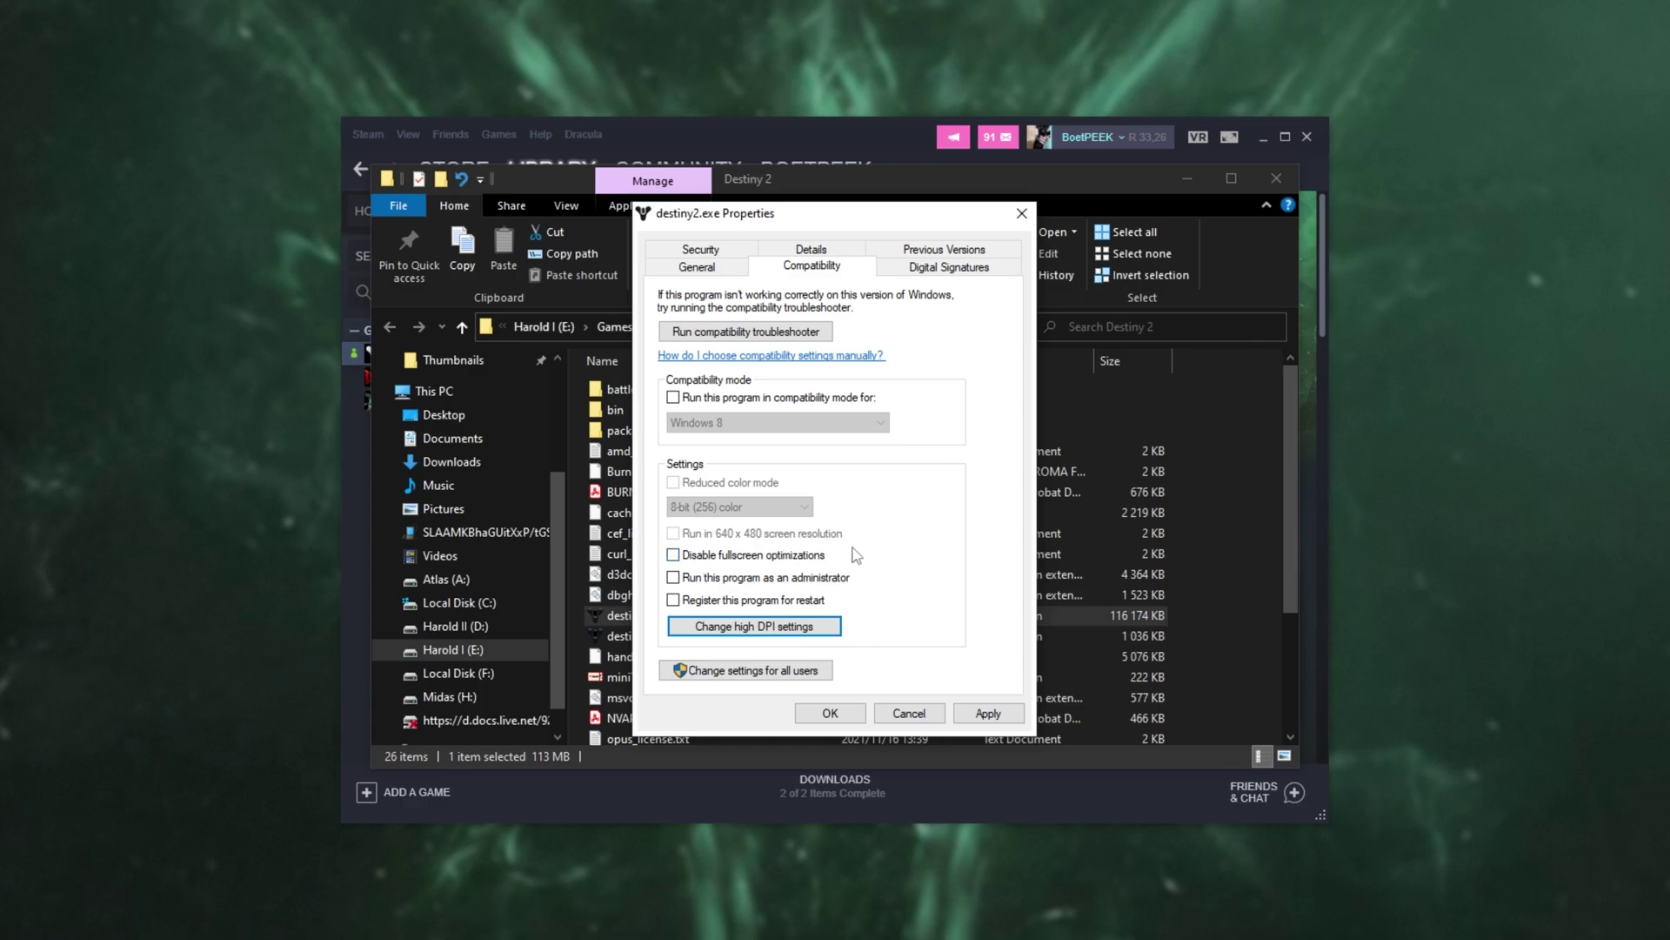
{"action": "left_click", "coordinate": [830, 713]}
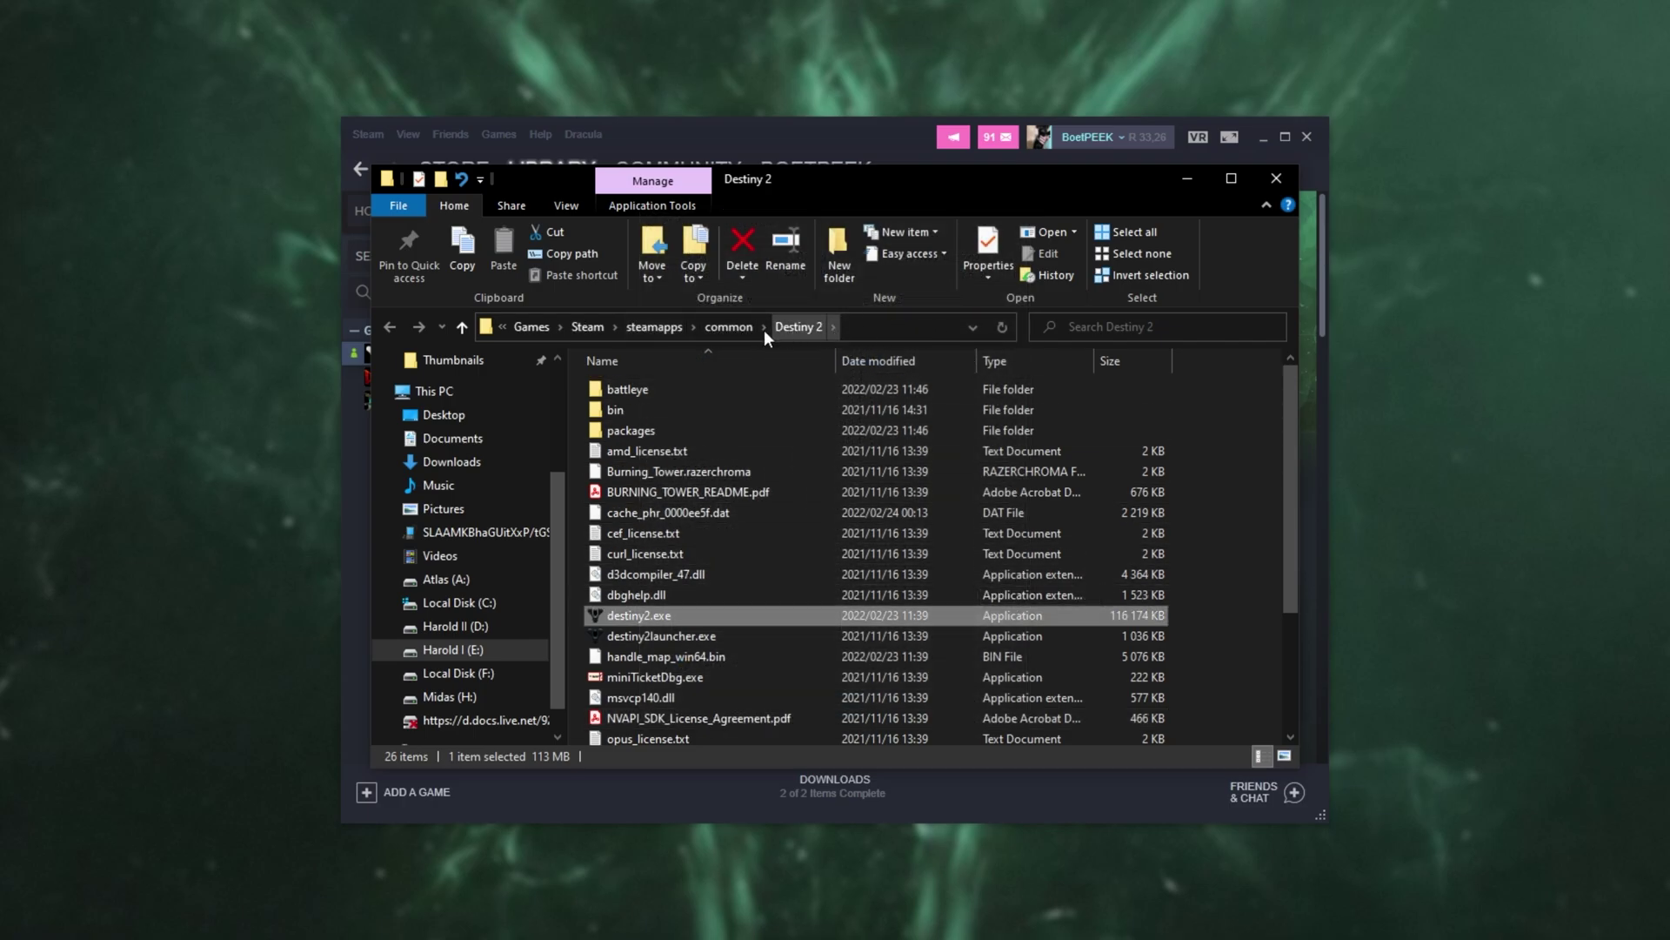
- Copy the address of the Destiny 2 folder as text and open the Windows Graphics settings
{"action": "right_click", "coordinate": [812, 327]}
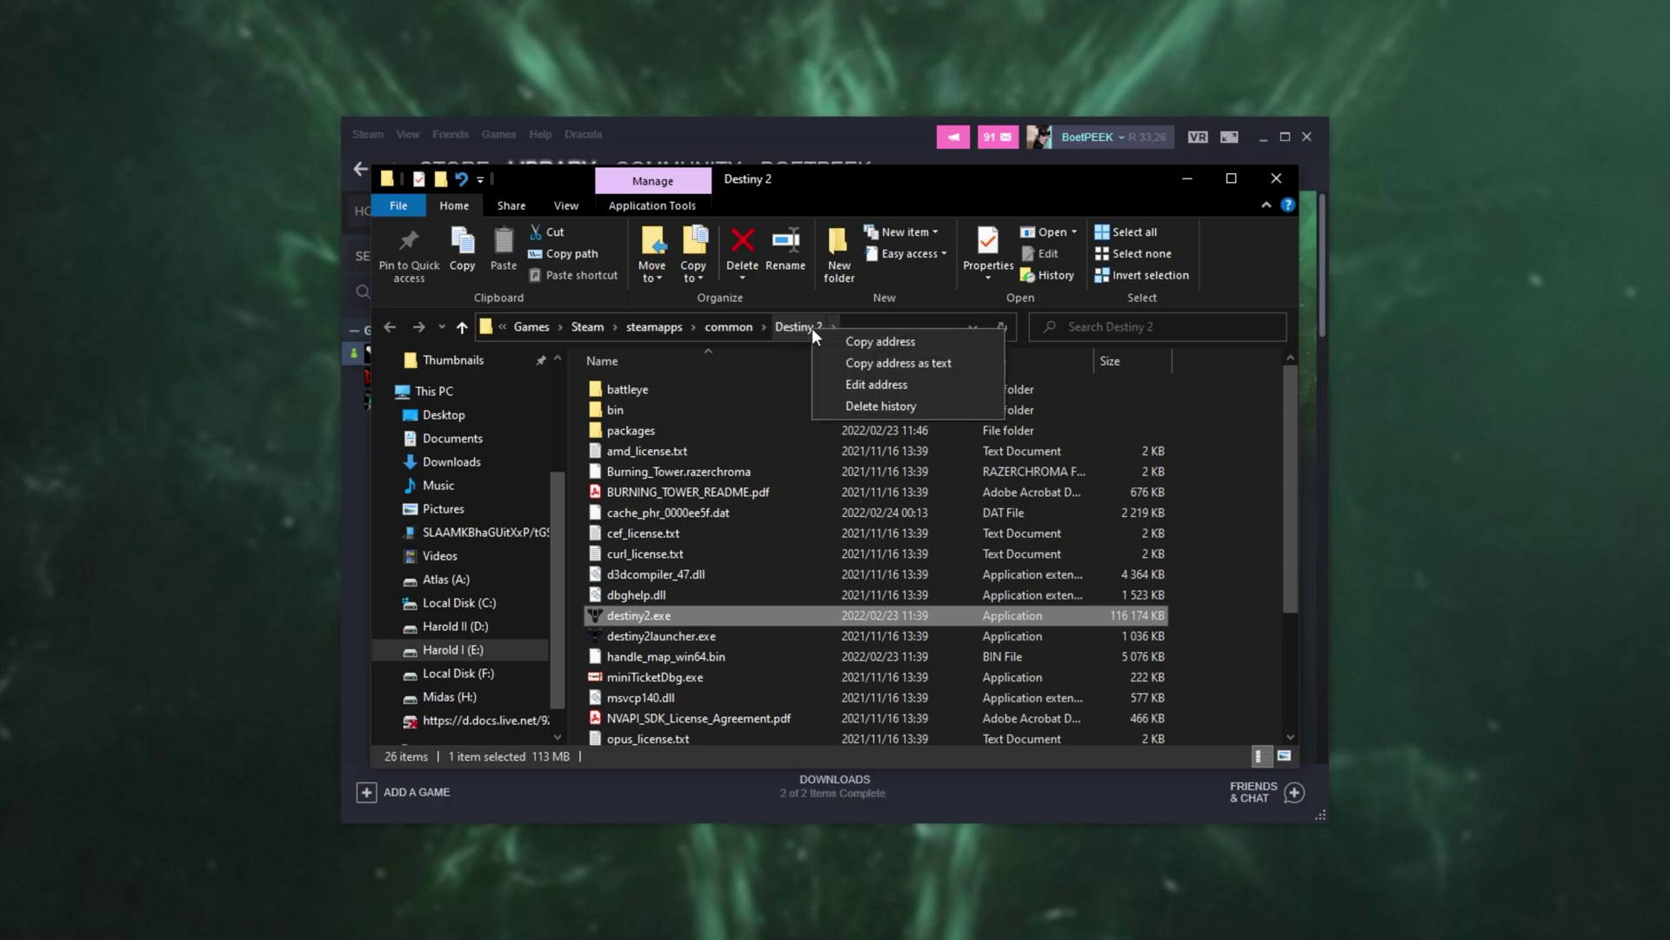
{"action": "left_click", "coordinate": [889, 368]}
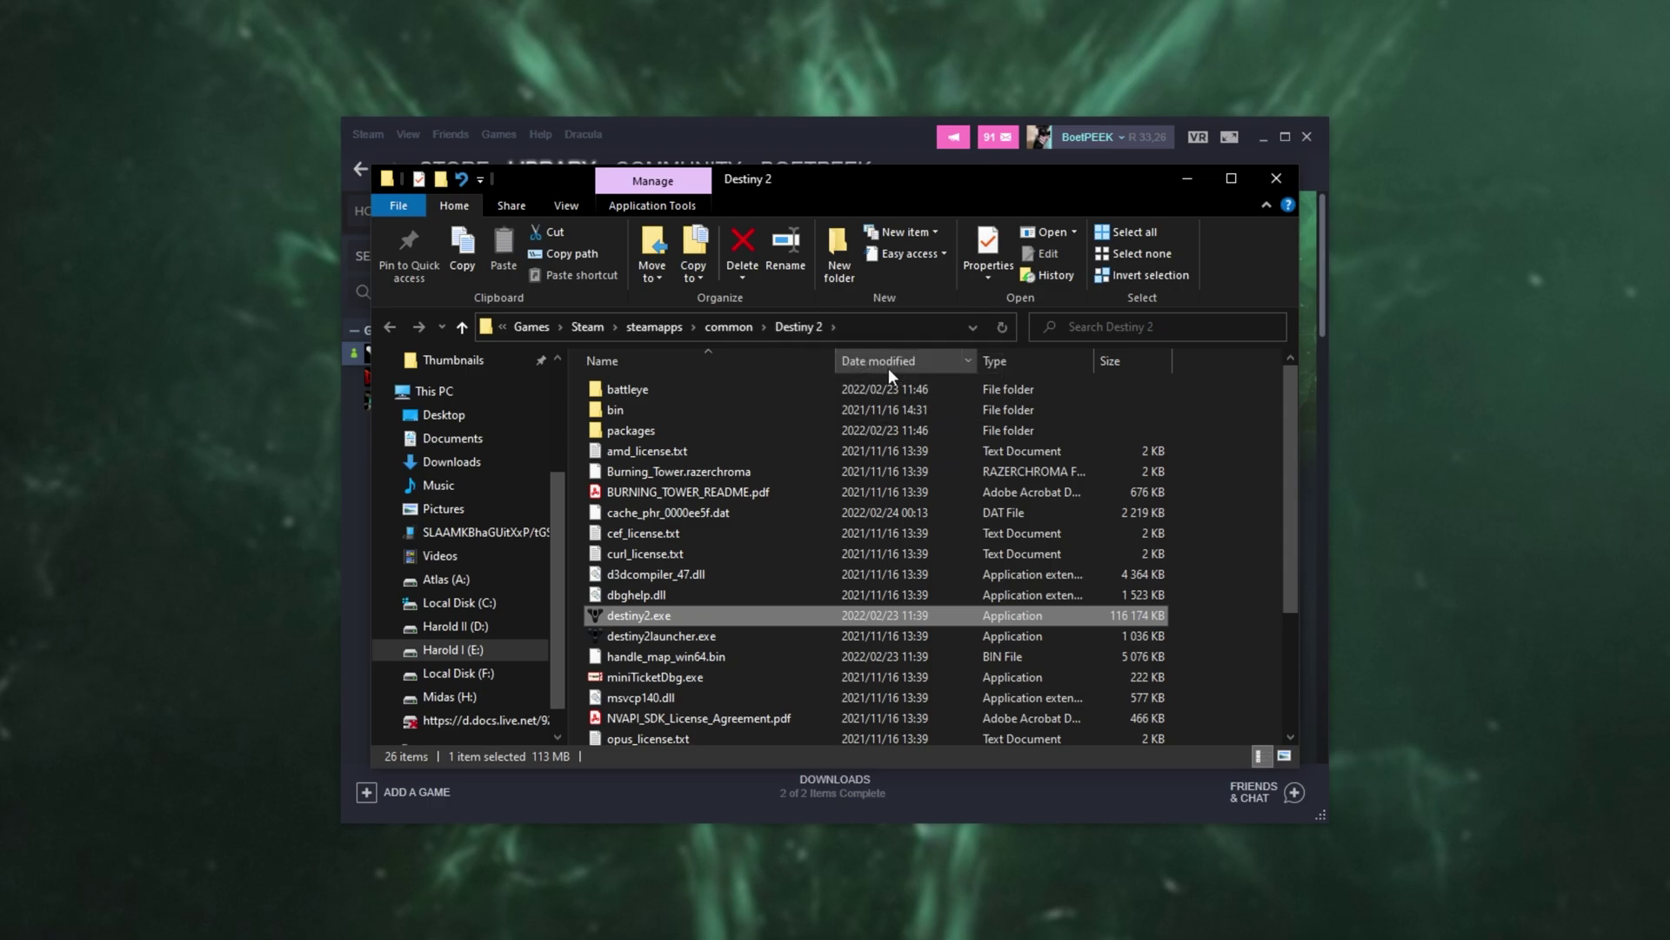
{"action": "key", "text": "super"}
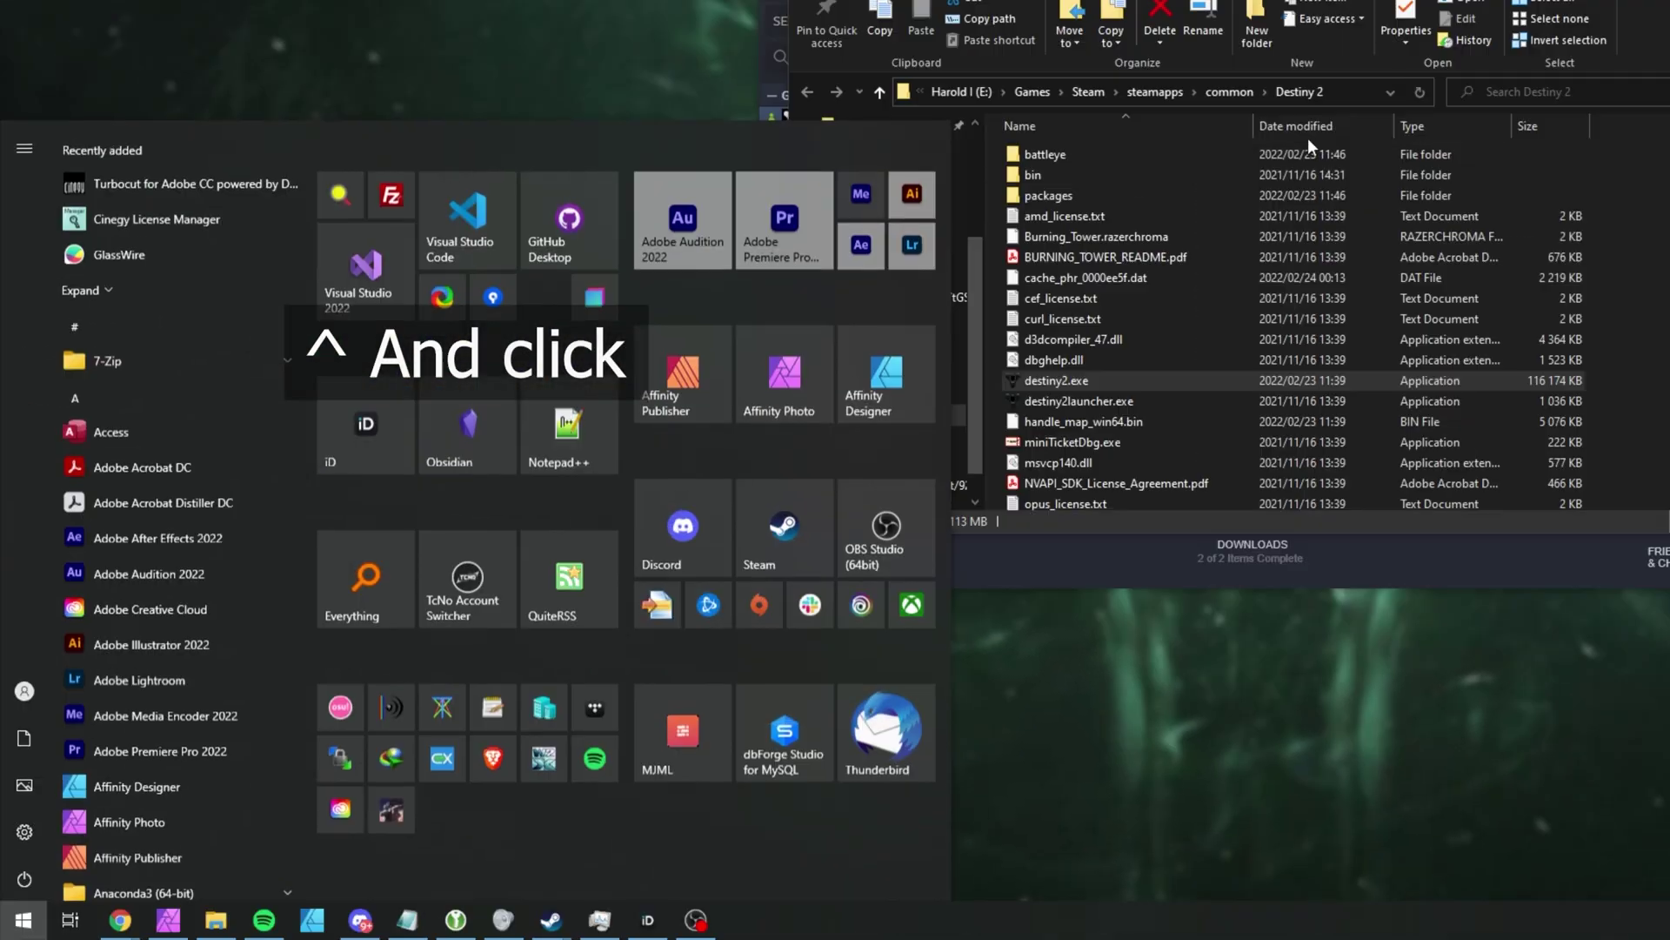
{"action": "type", "text": "graph"}
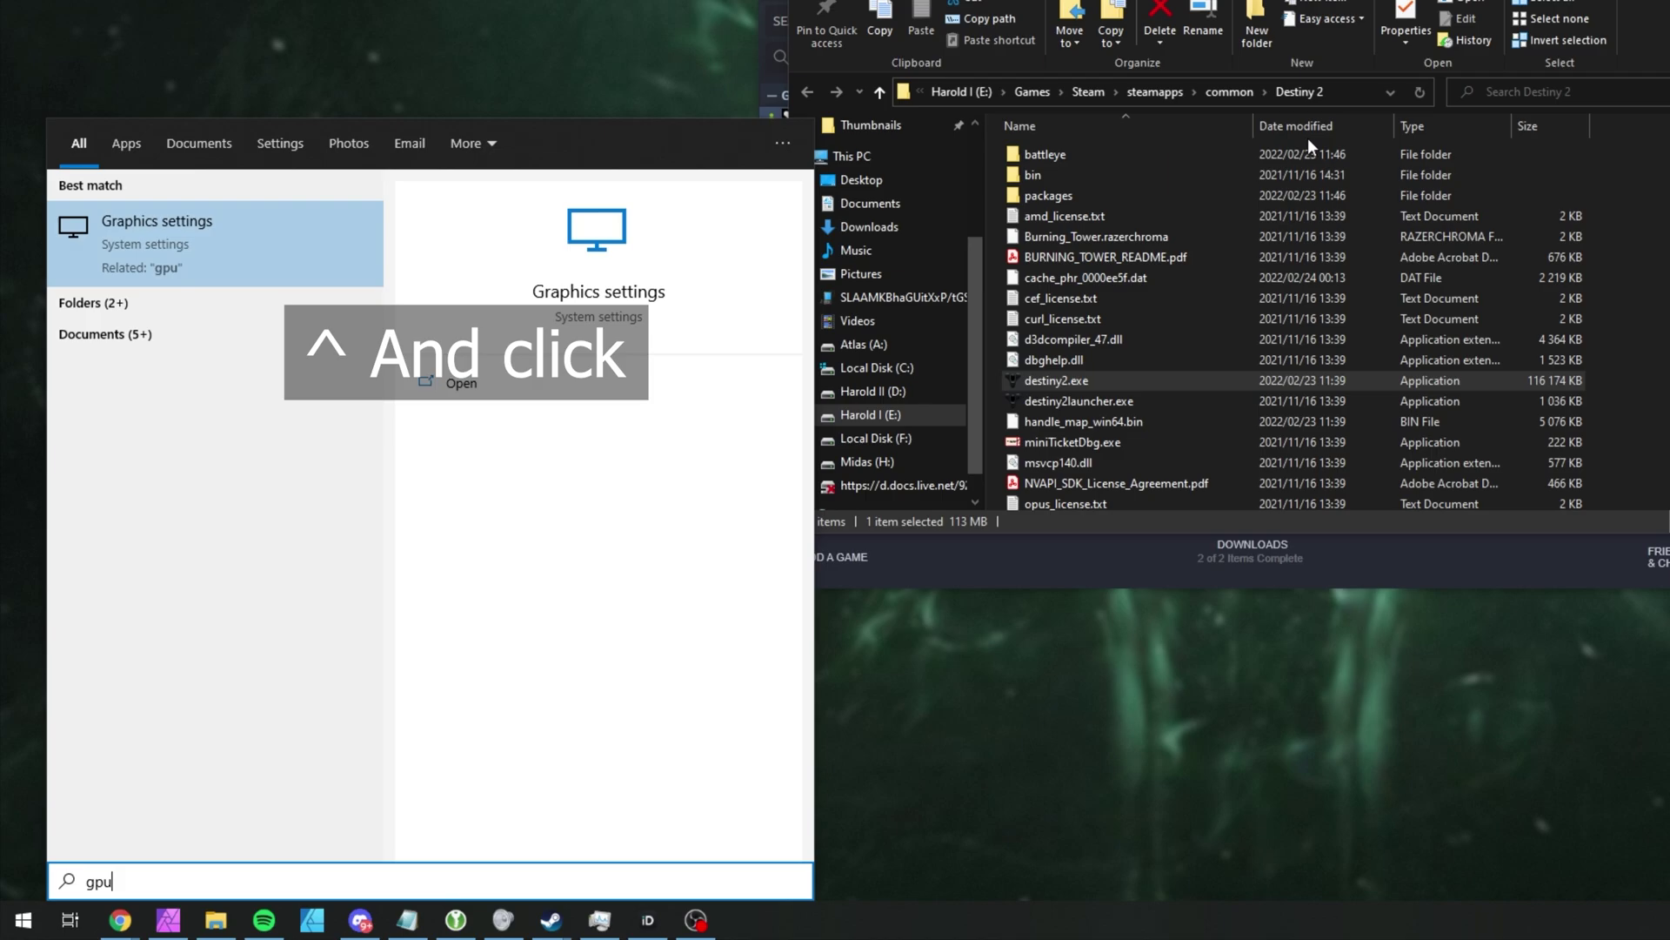
{"action": "key", "text": "Return"}
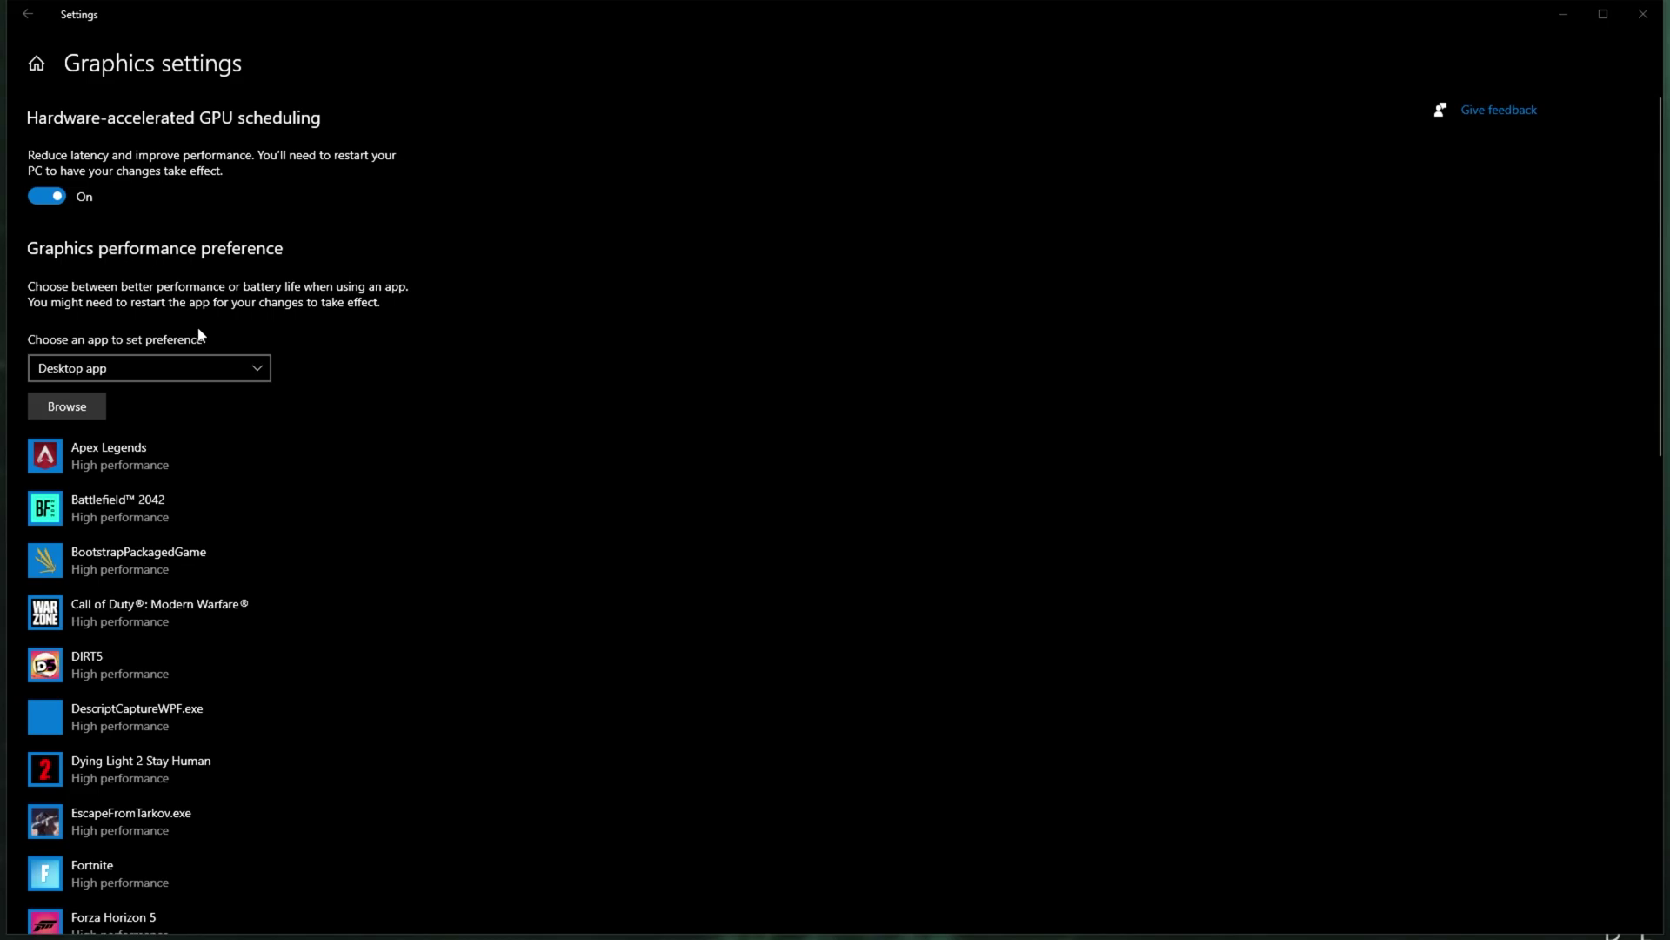
- Add destiny2.exe as a desktop app to the graphics performance preference list, browsing to it with the copied folder address
{"action": "left_click", "coordinate": [70, 407]}
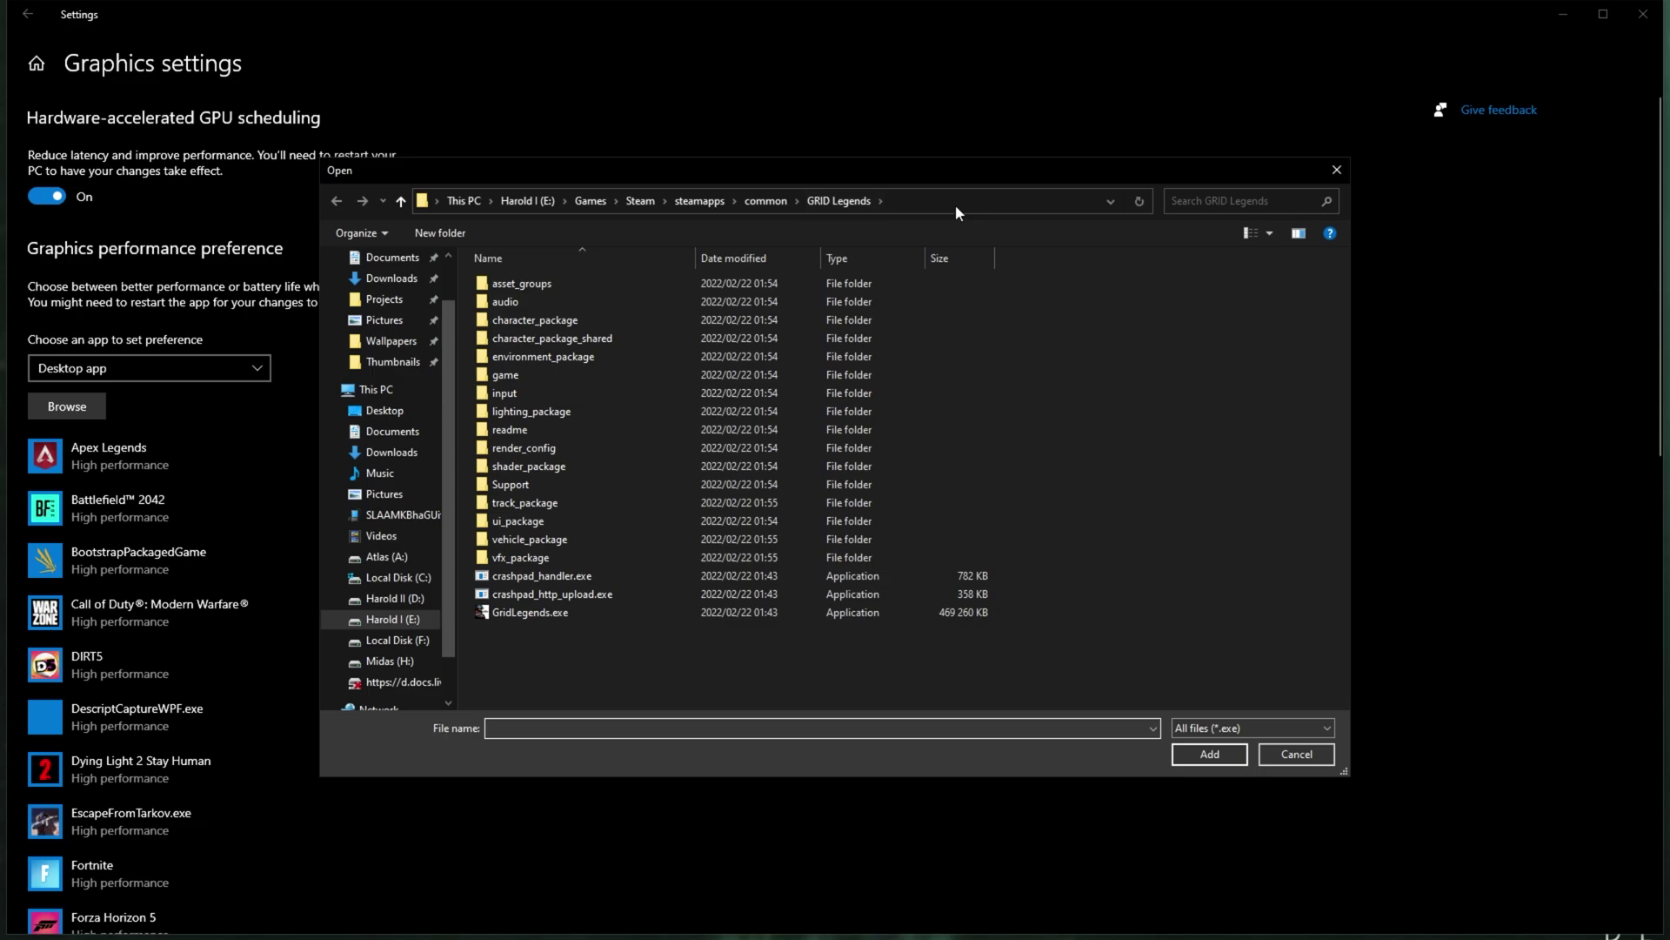
{"action": "left_click", "coordinate": [955, 205]}
{"action": "key", "text": "ctrl+v"}
{"action": "key", "text": "Return"}
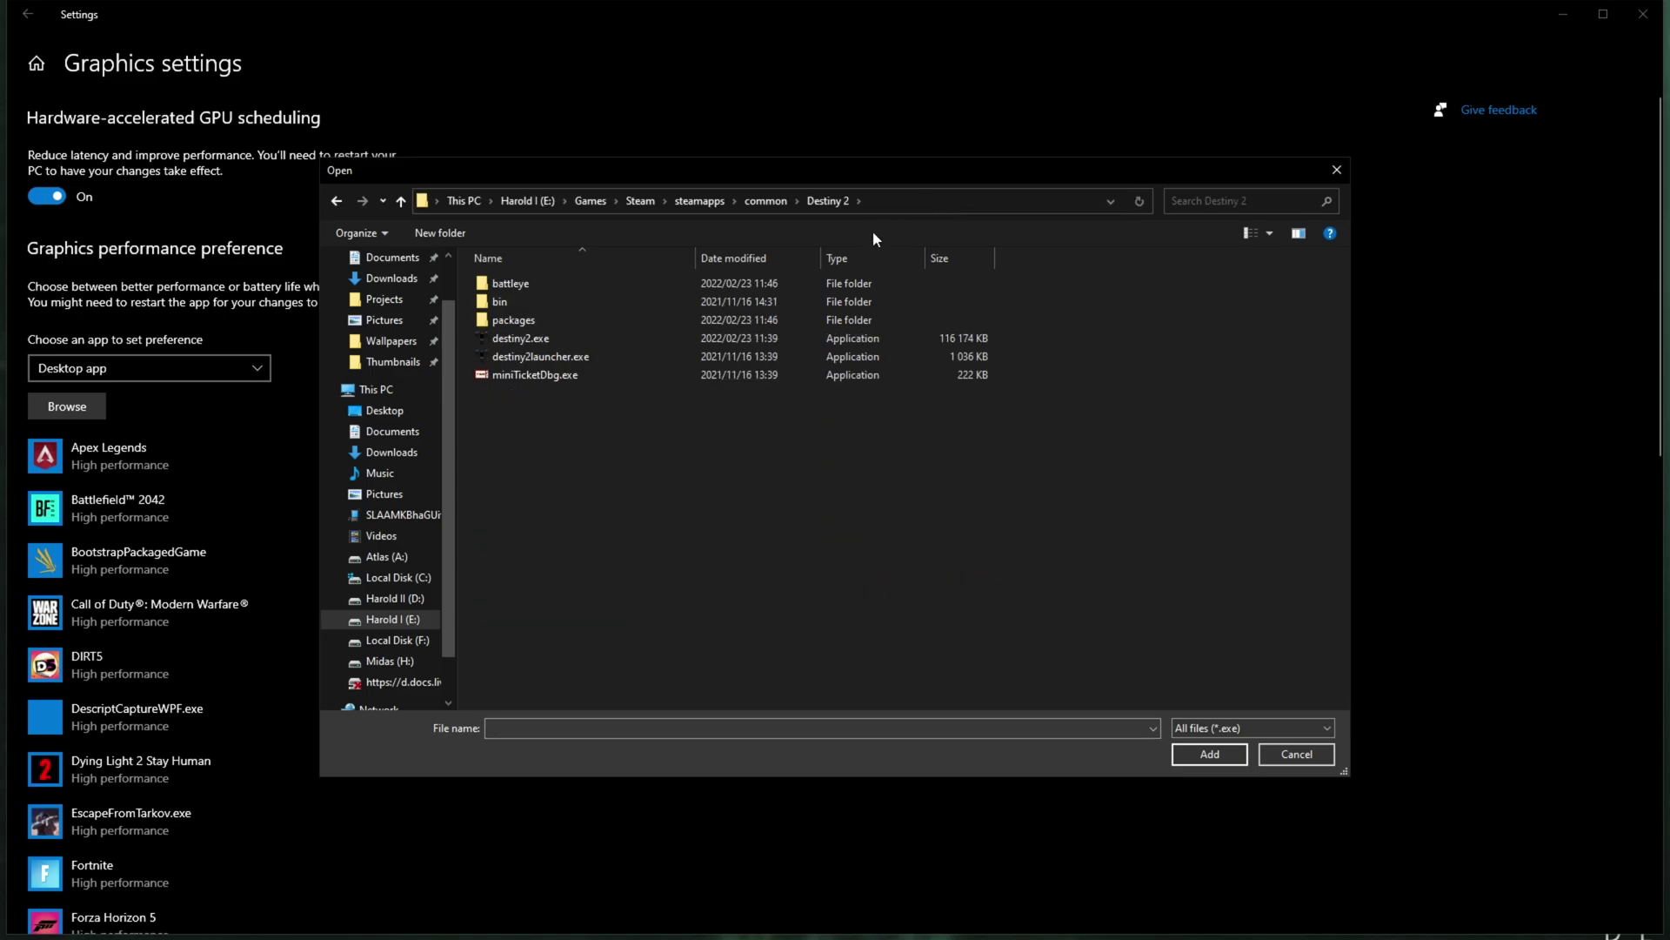
{"action": "double_click", "coordinate": [586, 339]}
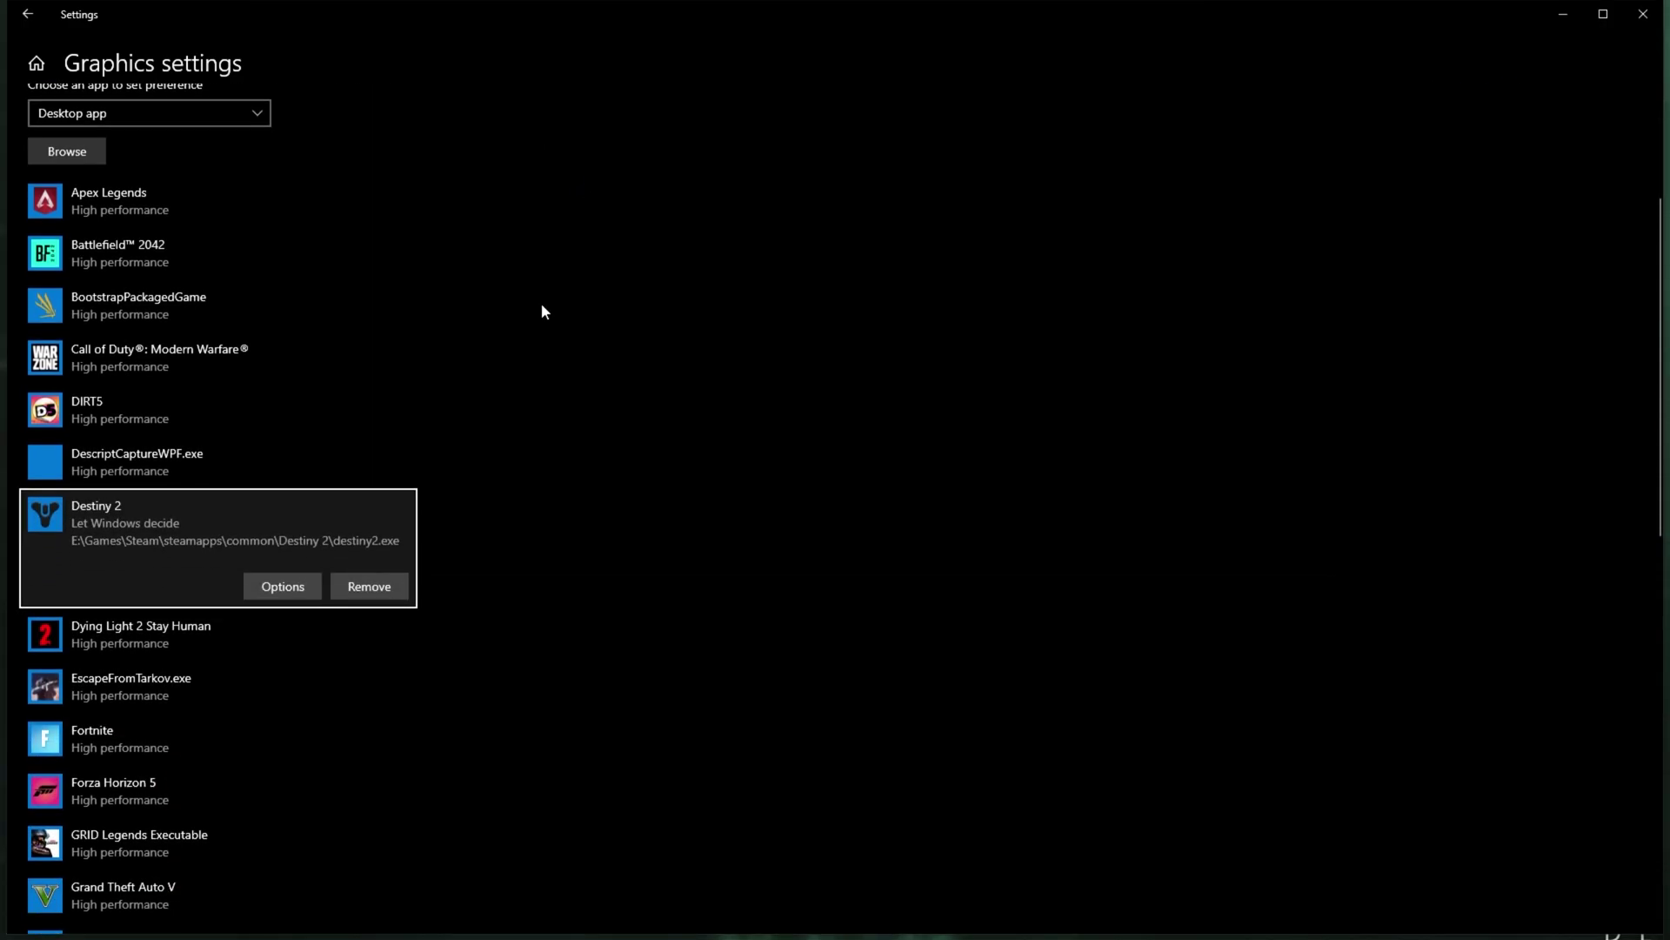
- Set the graphics preference of Destiny 2 to High performance and save it
{"action": "left_click", "coordinate": [296, 585]}
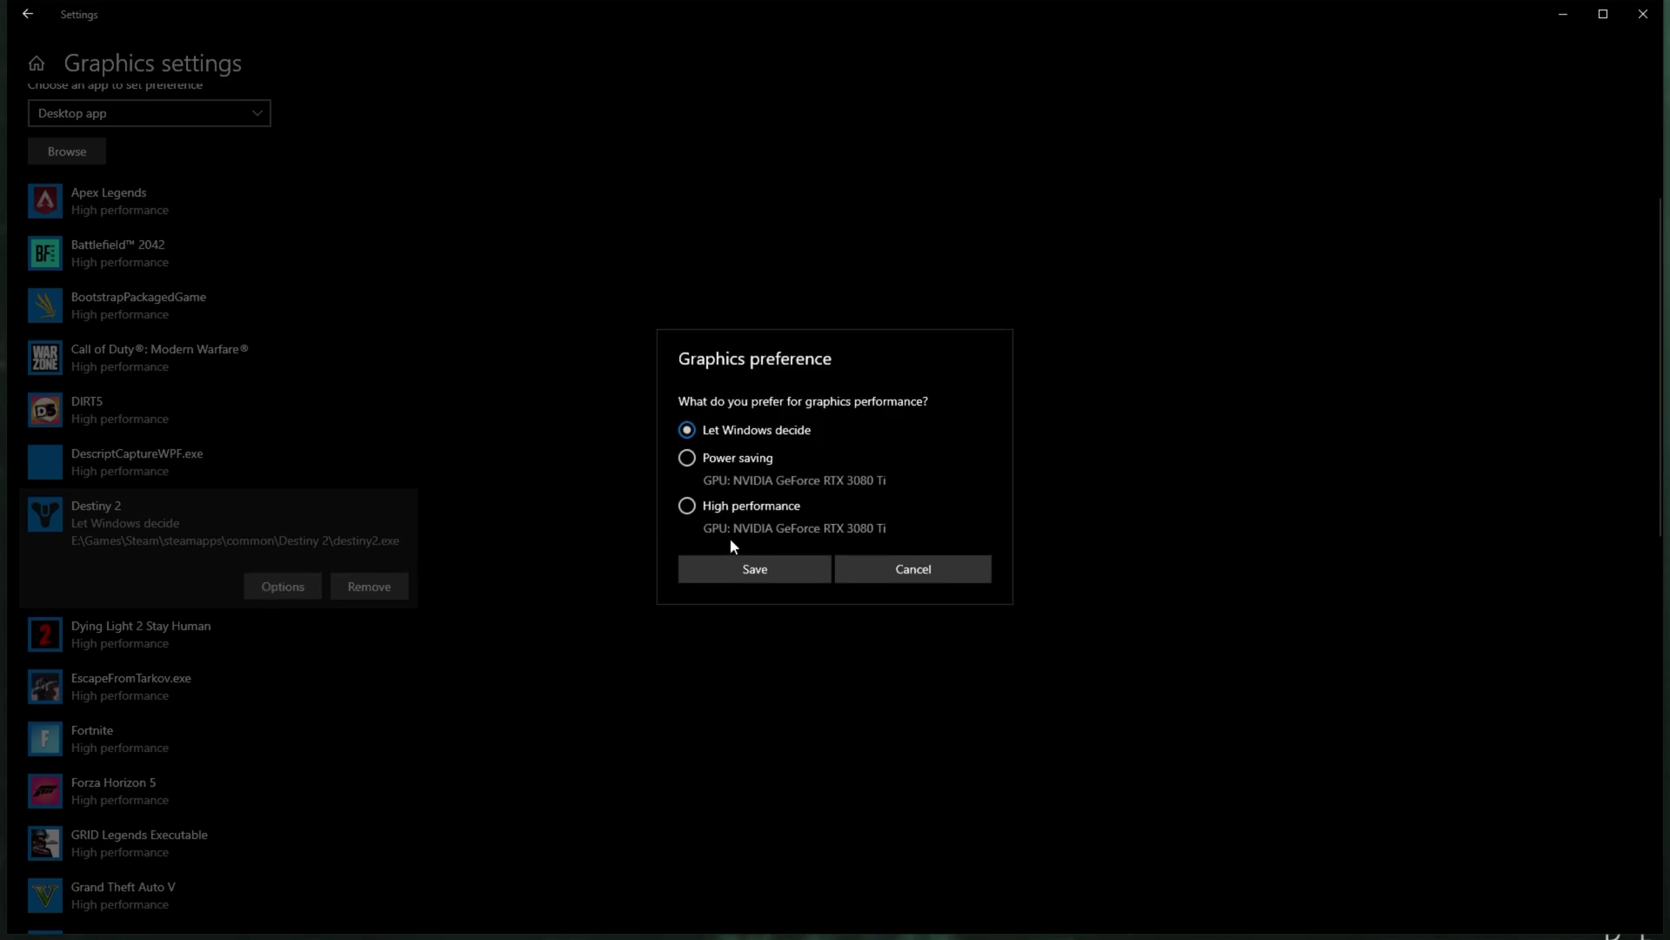
{"action": "left_click", "coordinate": [737, 509]}
{"action": "left_click", "coordinate": [766, 567]}
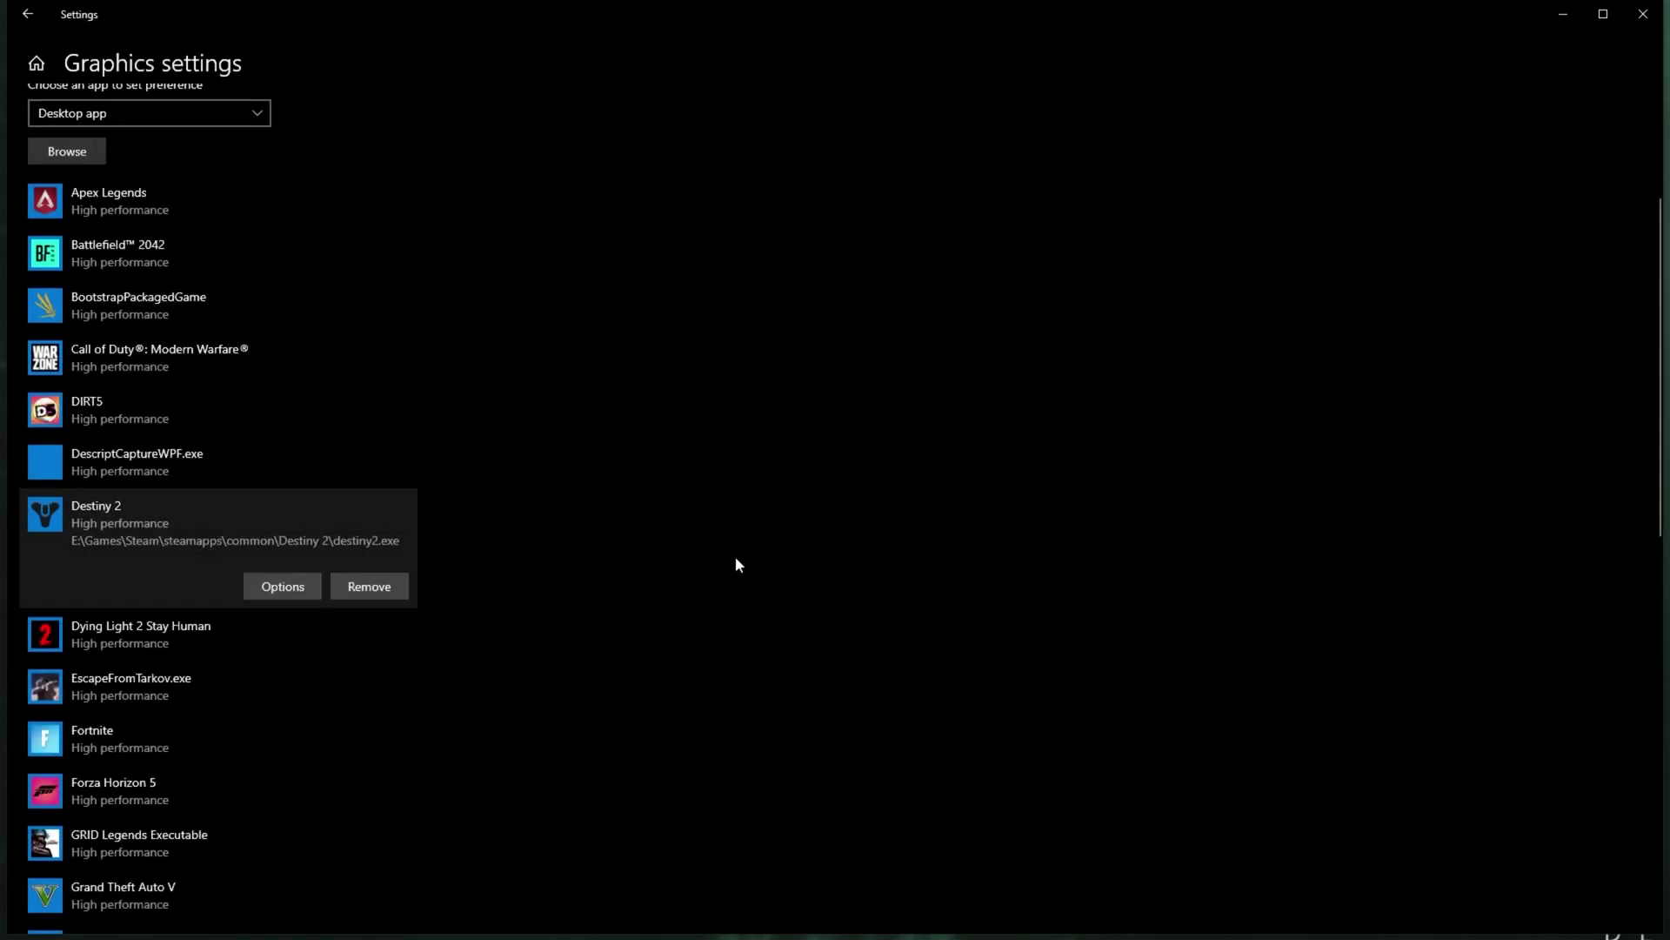
- Switch the app type for graphics preferences to Microsoft Store app and look through the selectable apps without choosing one
{"action": "scroll", "coordinate": [732, 556], "scroll_direction": "up", "scroll_amount": 3}
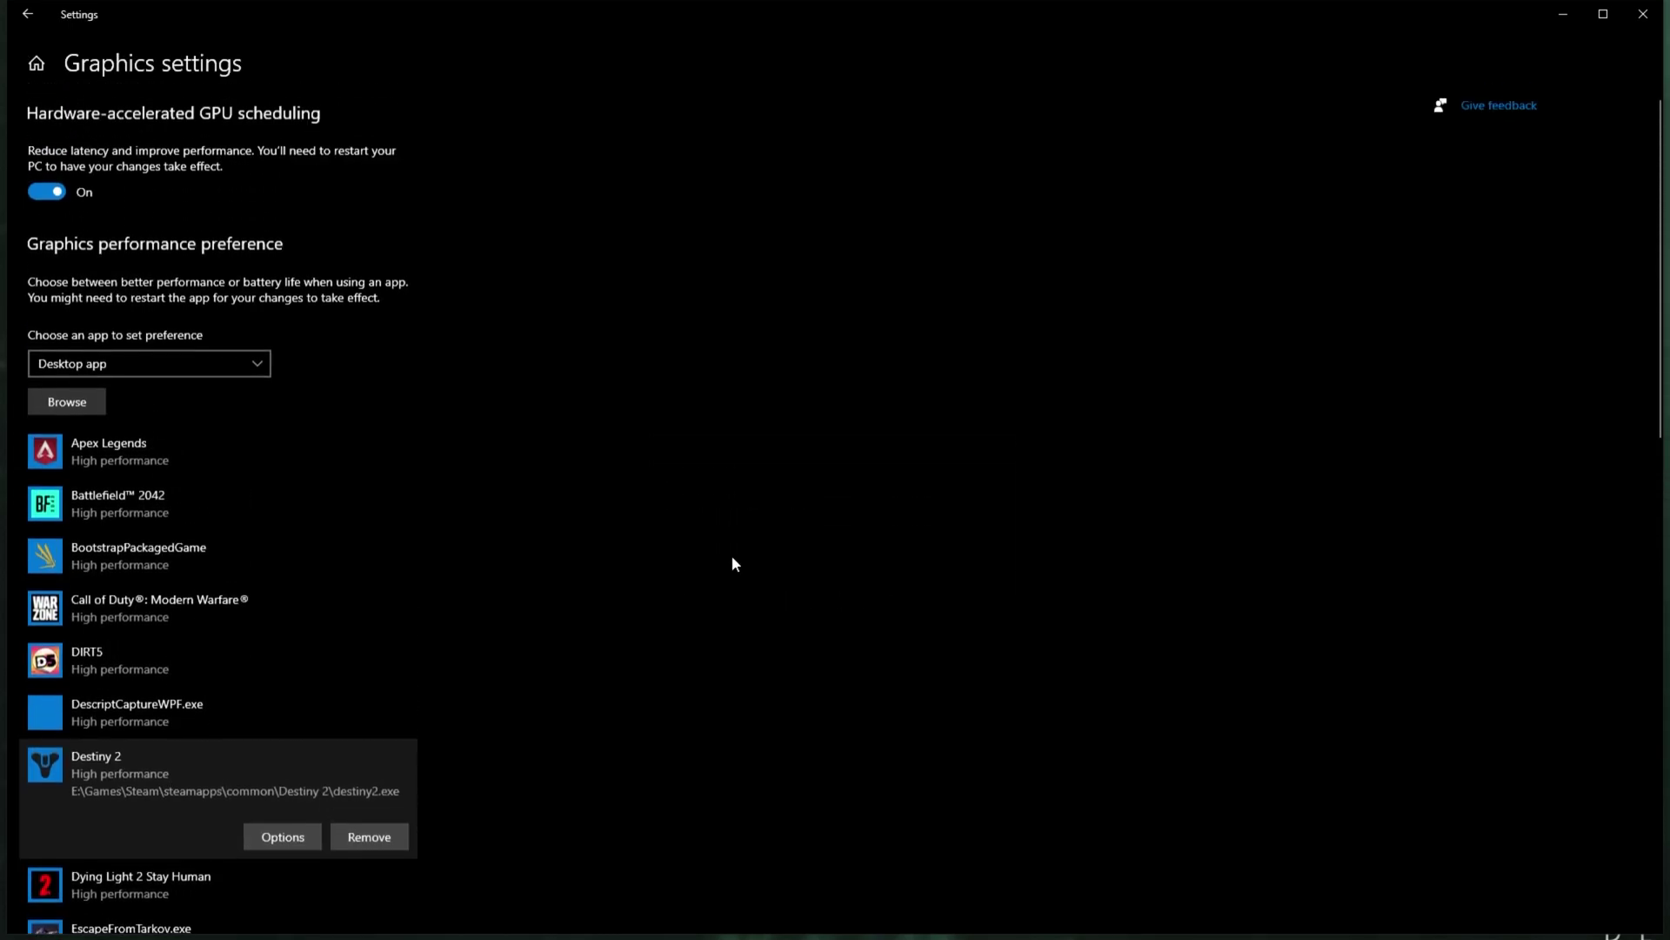
{"action": "left_click", "coordinate": [230, 366]}
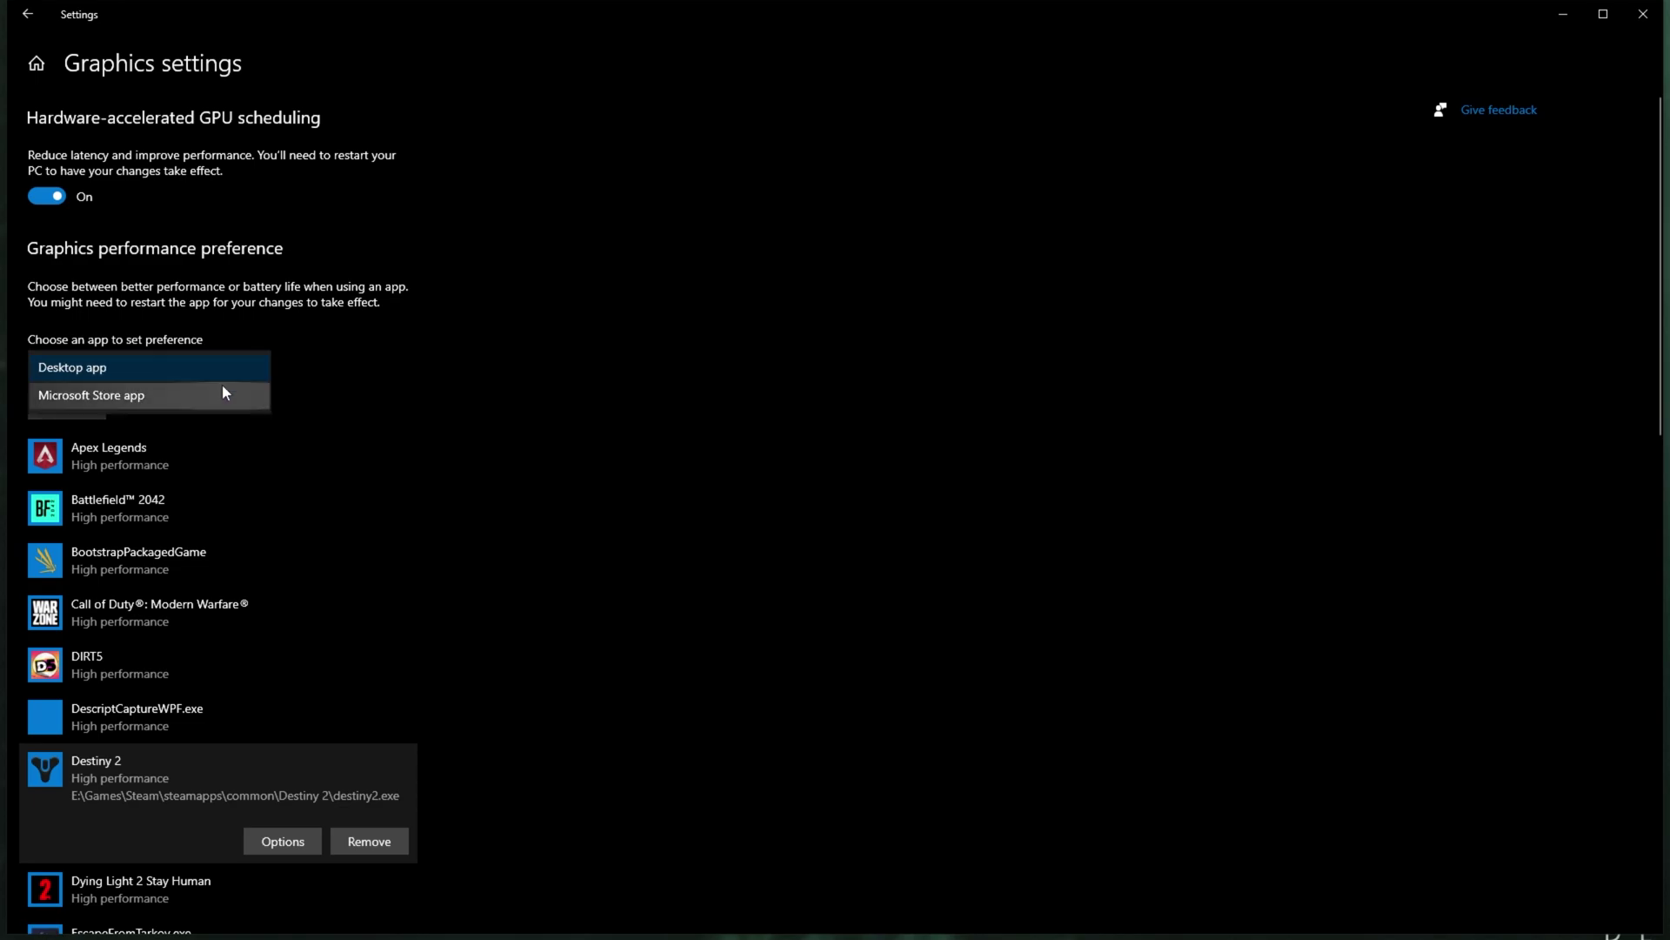
{"action": "left_click", "coordinate": [210, 395]}
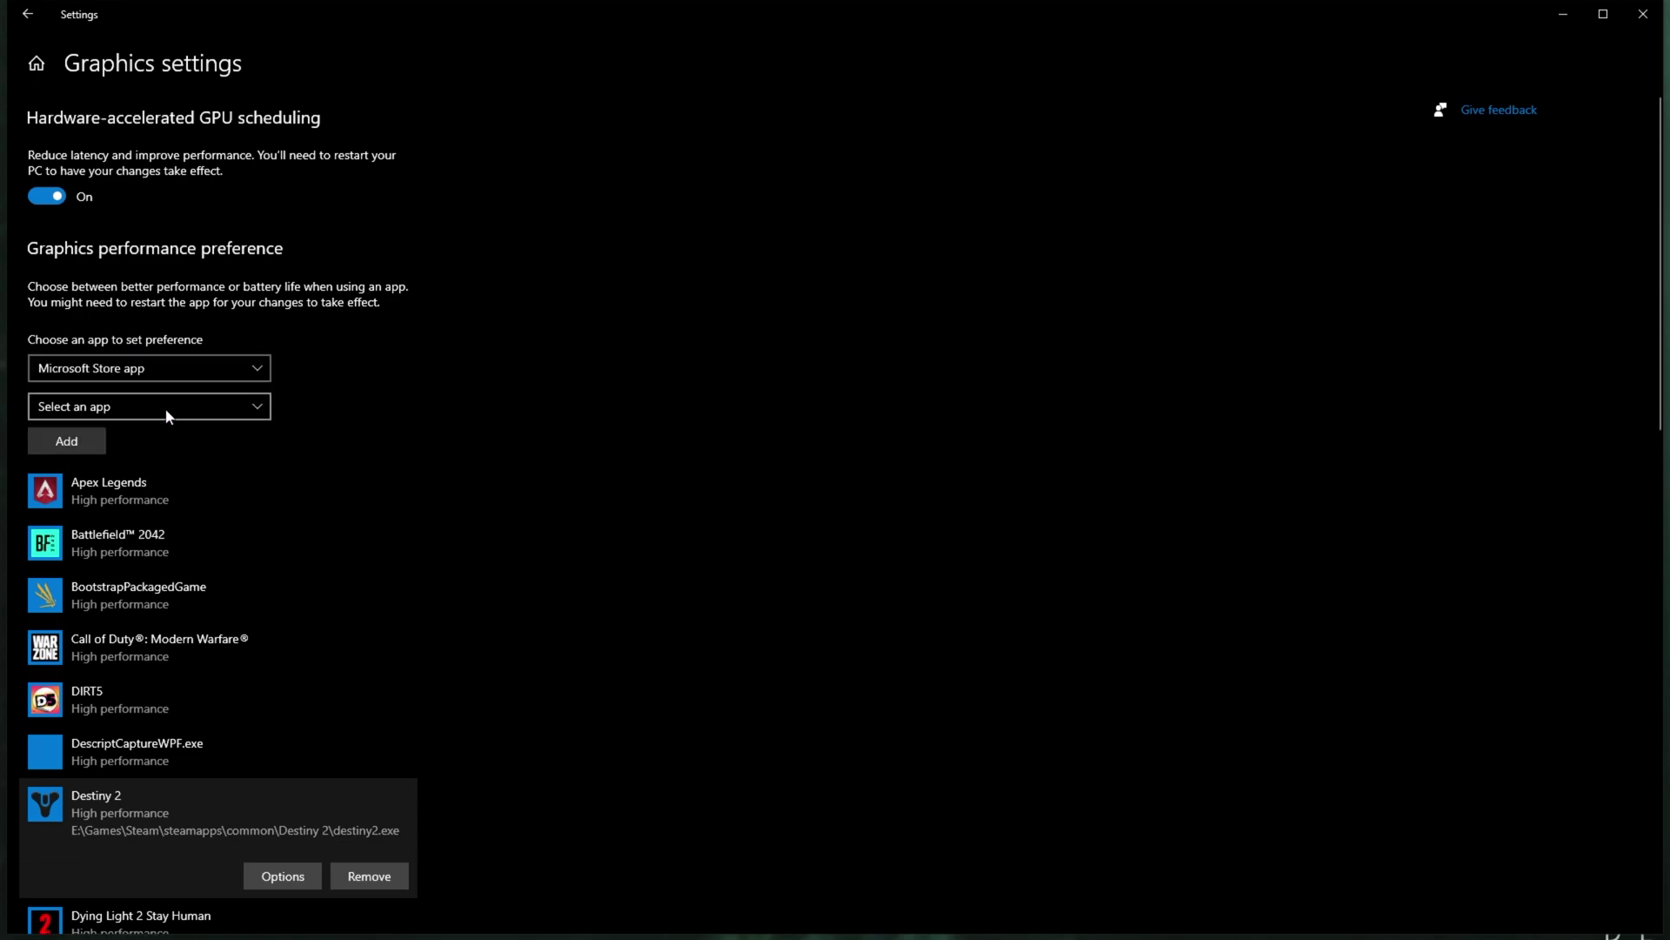
{"action": "left_click", "coordinate": [167, 413]}
{"action": "scroll", "coordinate": [157, 531], "scroll_direction": "up", "scroll_amount": 2}
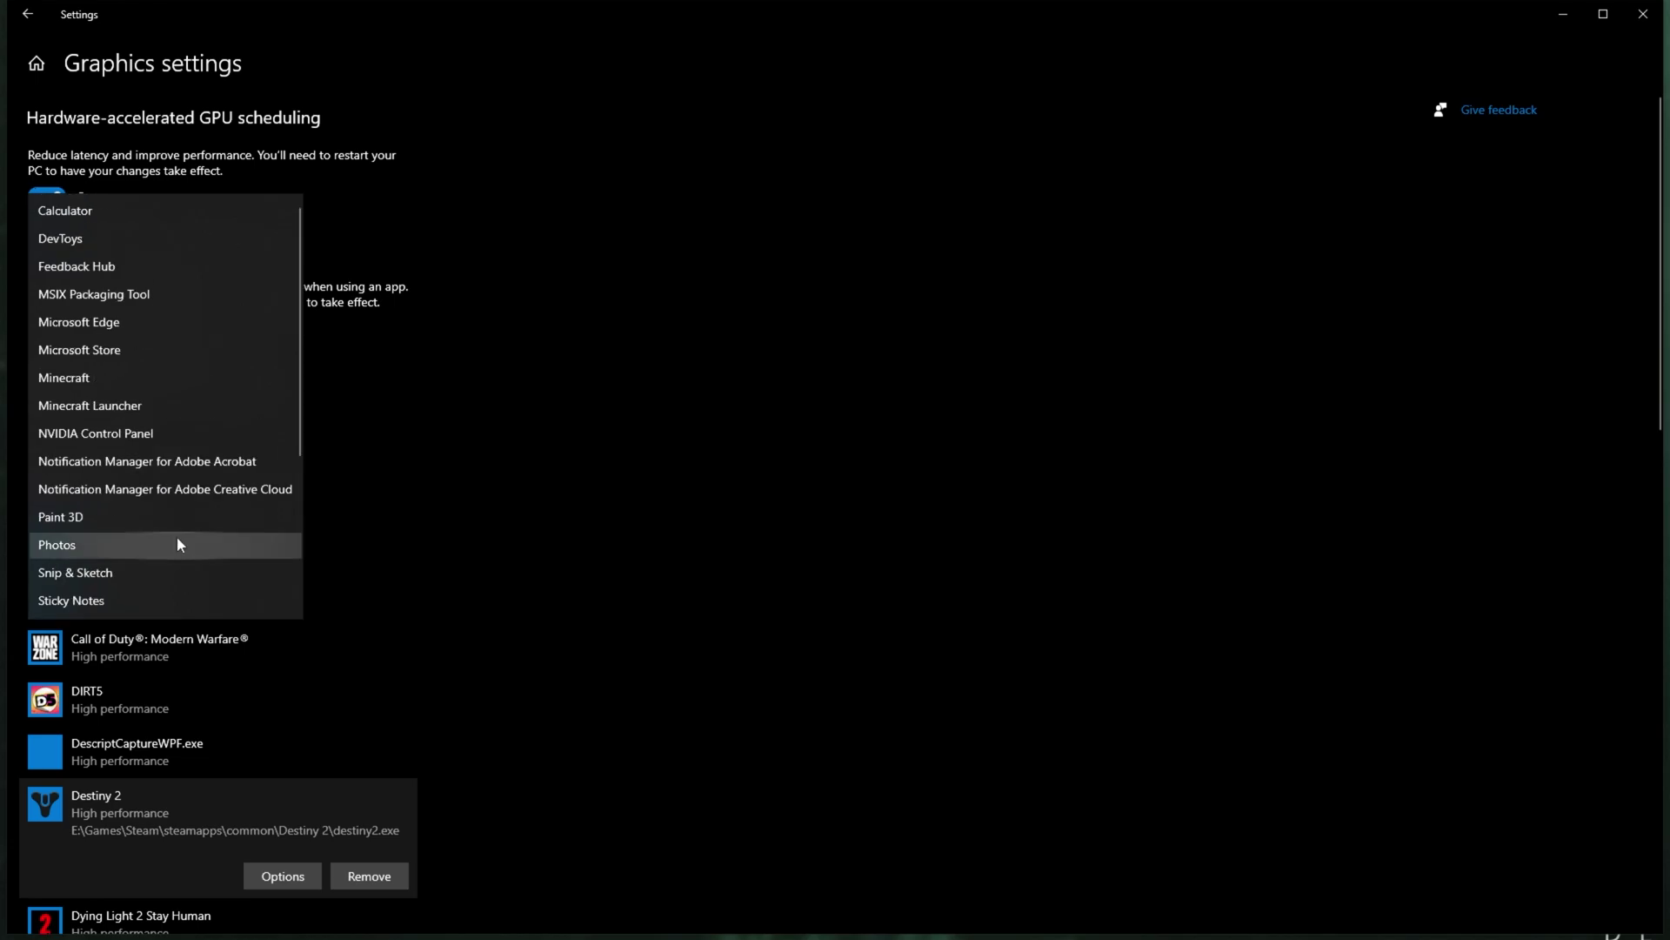
{"action": "left_click", "coordinate": [461, 436]}
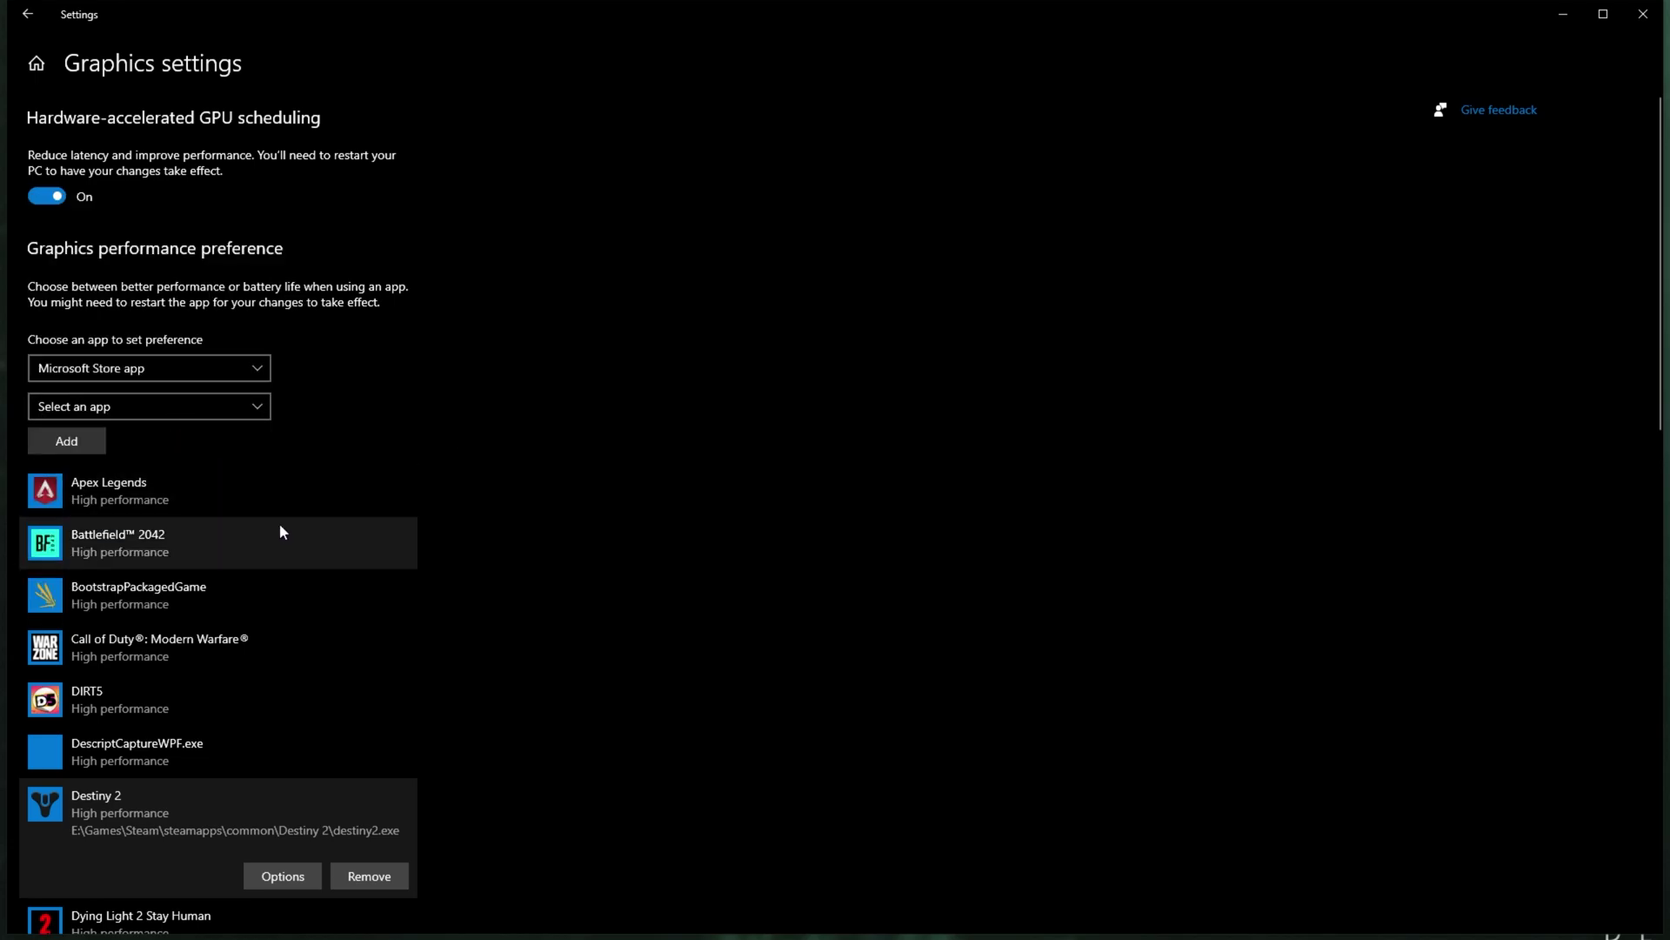
- Check the Xbox Game Bar and Game Mode options in the Gaming settings, and close Settings
{"action": "left_click", "coordinate": [43, 16]}
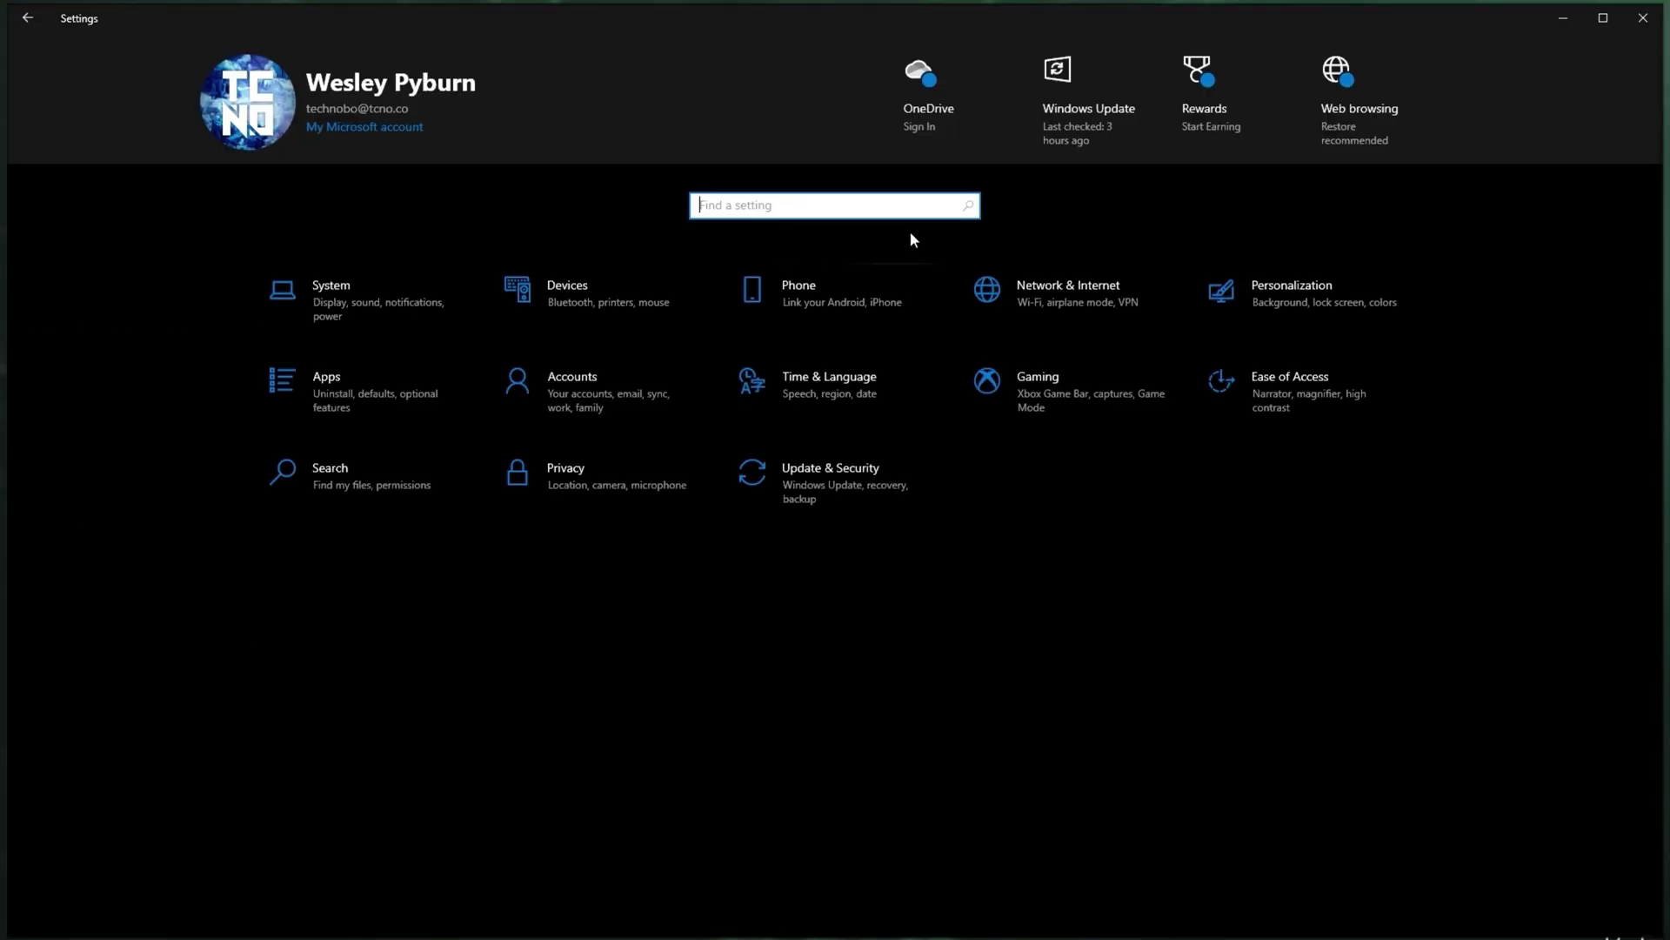
{"action": "left_click", "coordinate": [1138, 374]}
{"action": "left_click", "coordinate": [203, 203]}
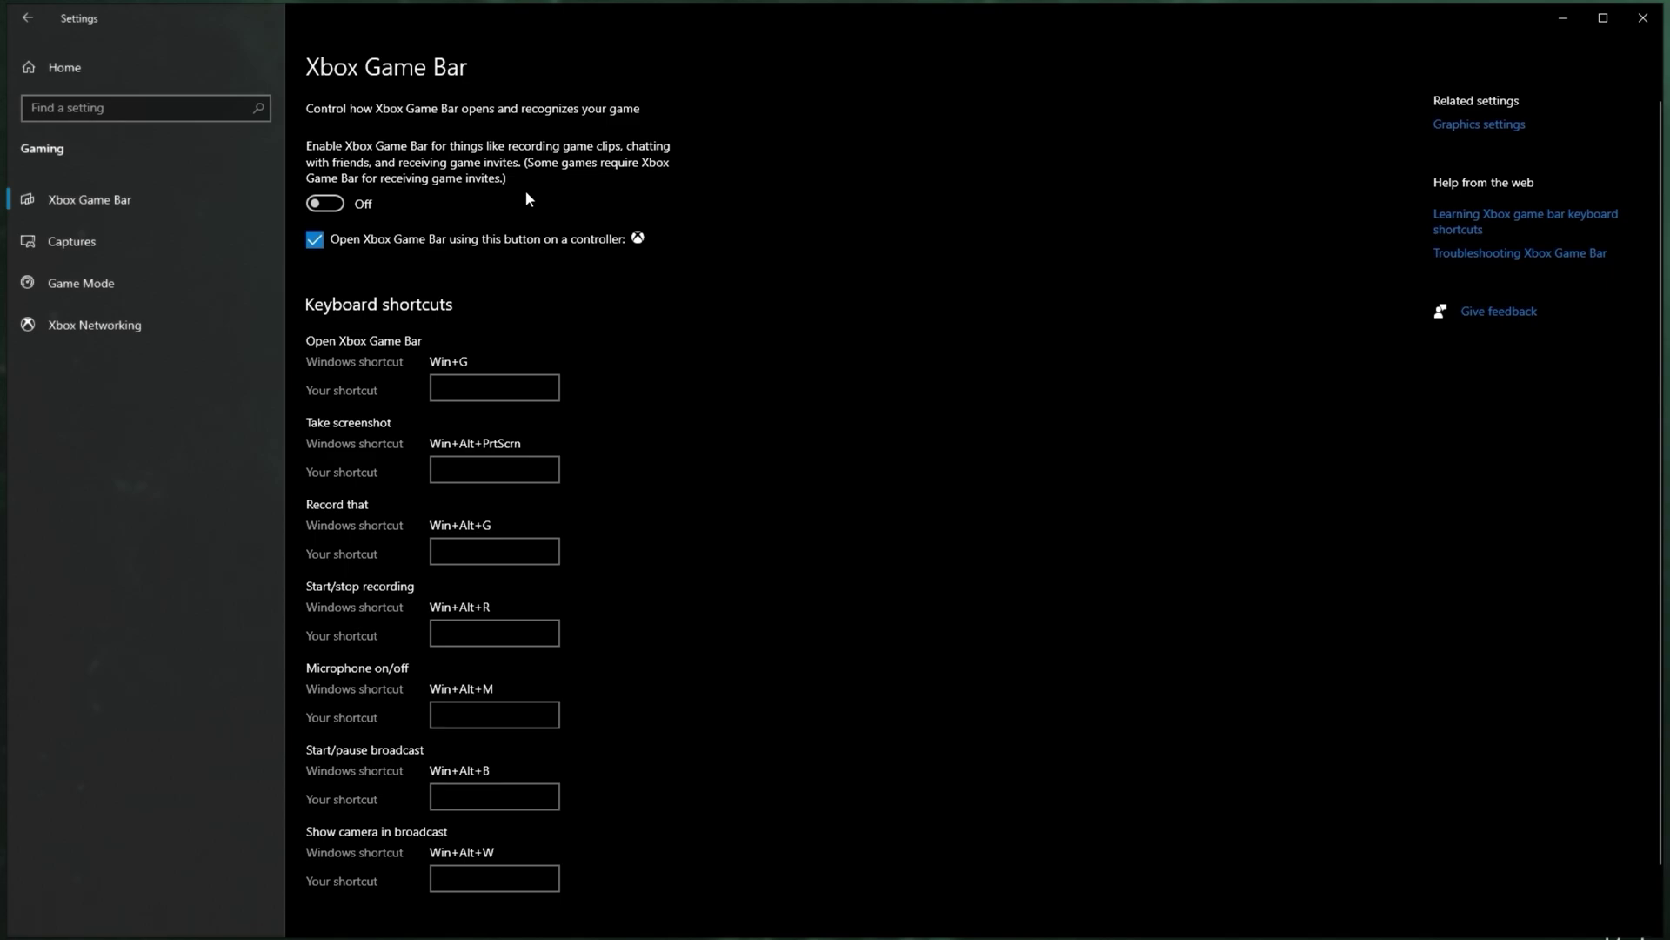
{"action": "left_click", "coordinate": [160, 298]}
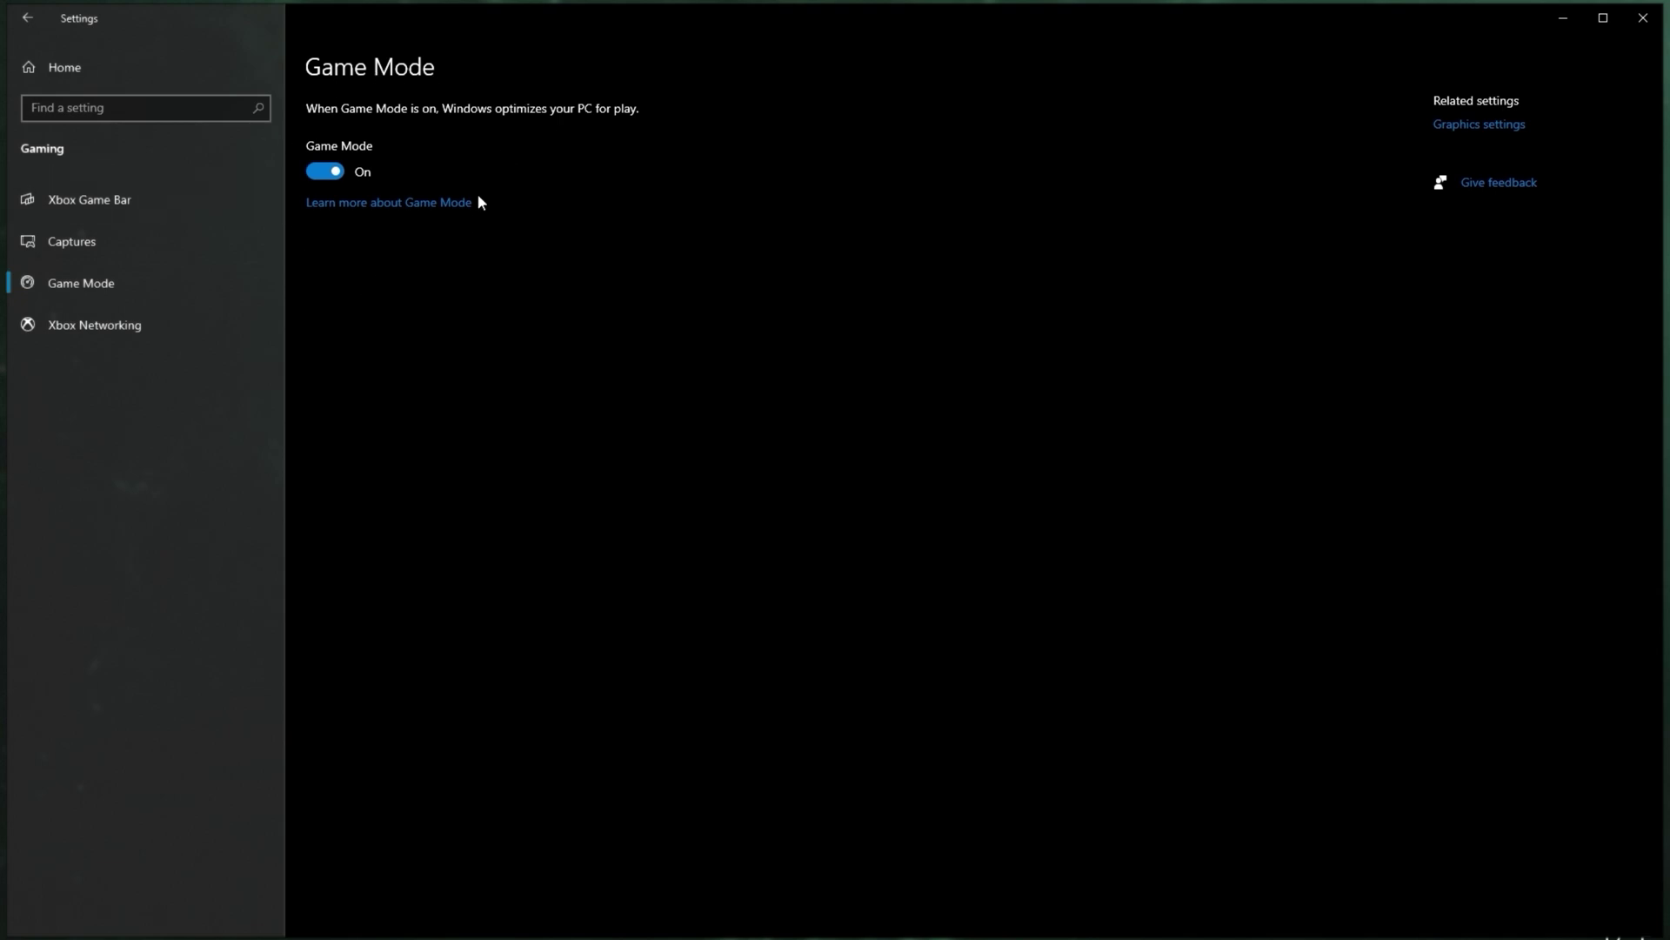
{"action": "left_click", "coordinate": [1639, 24]}
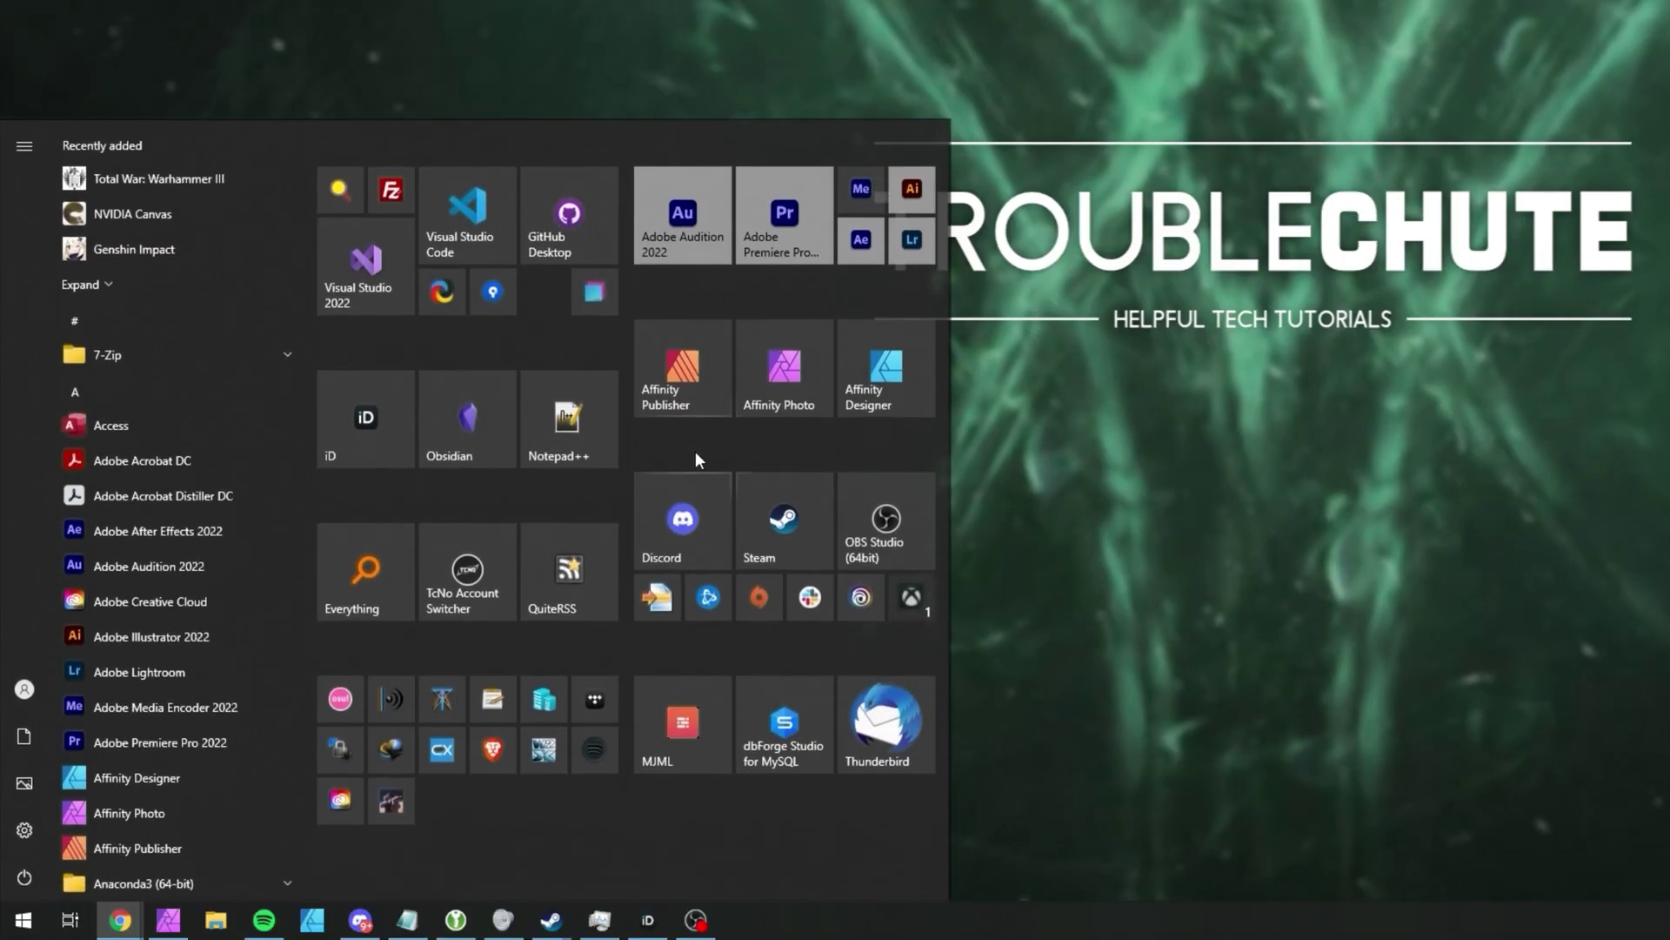
- Search Windows for "xbox", open Xbox Game Bar and inspect its settings
{"action": "type", "text": "xb"}
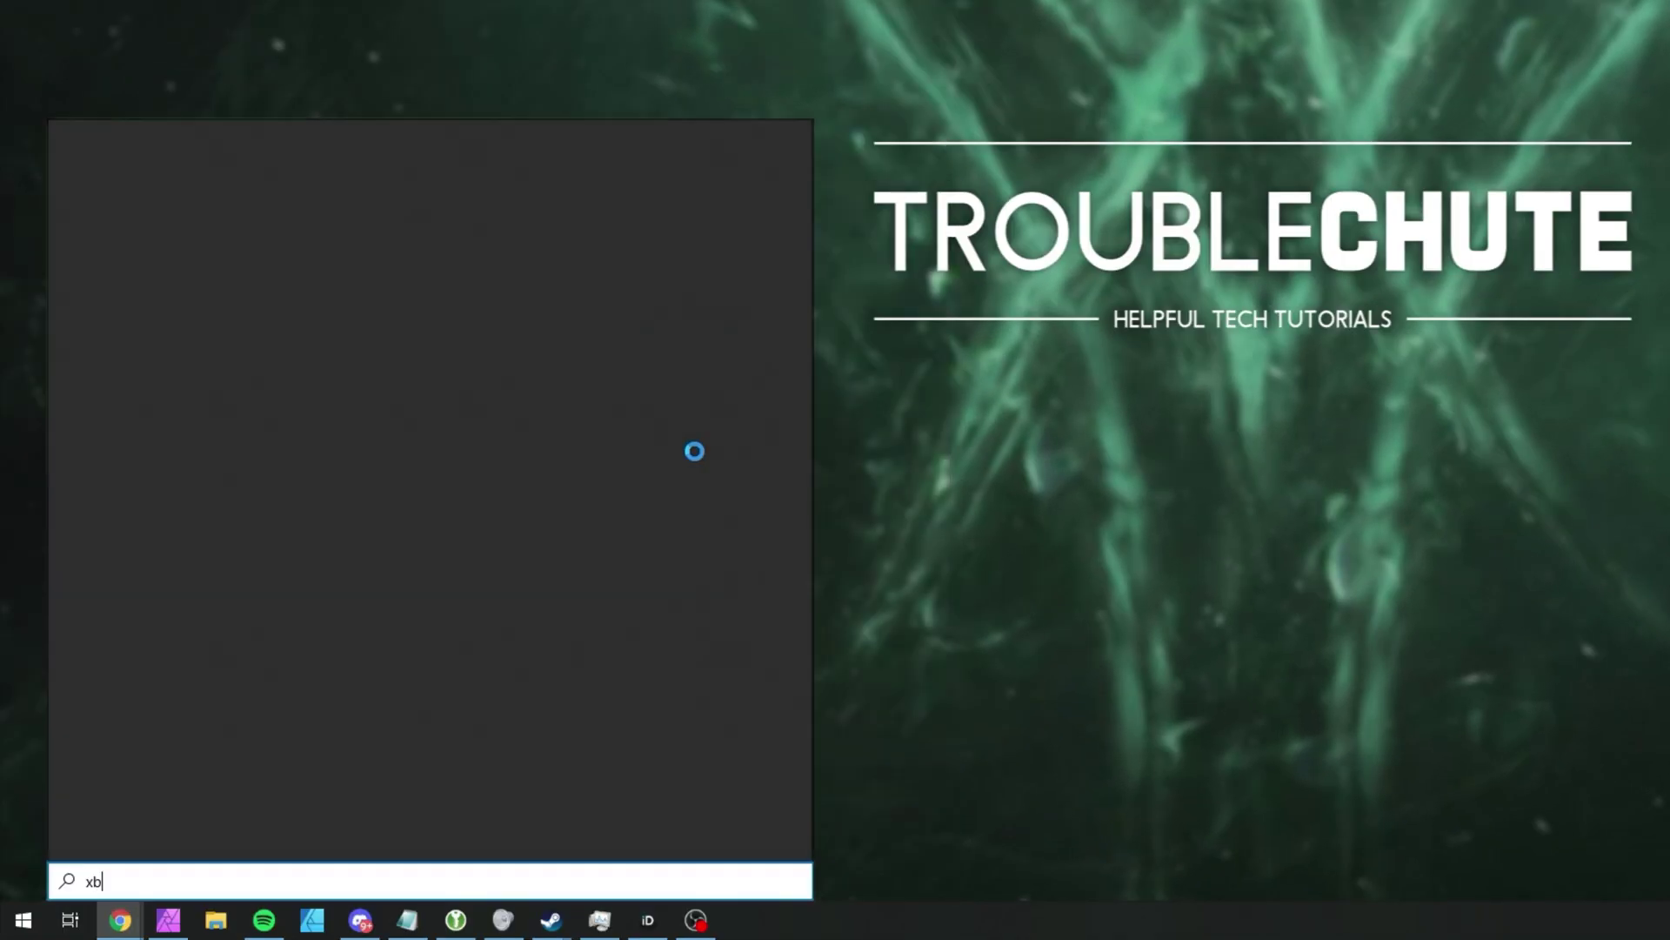
{"action": "type", "text": "ox"}
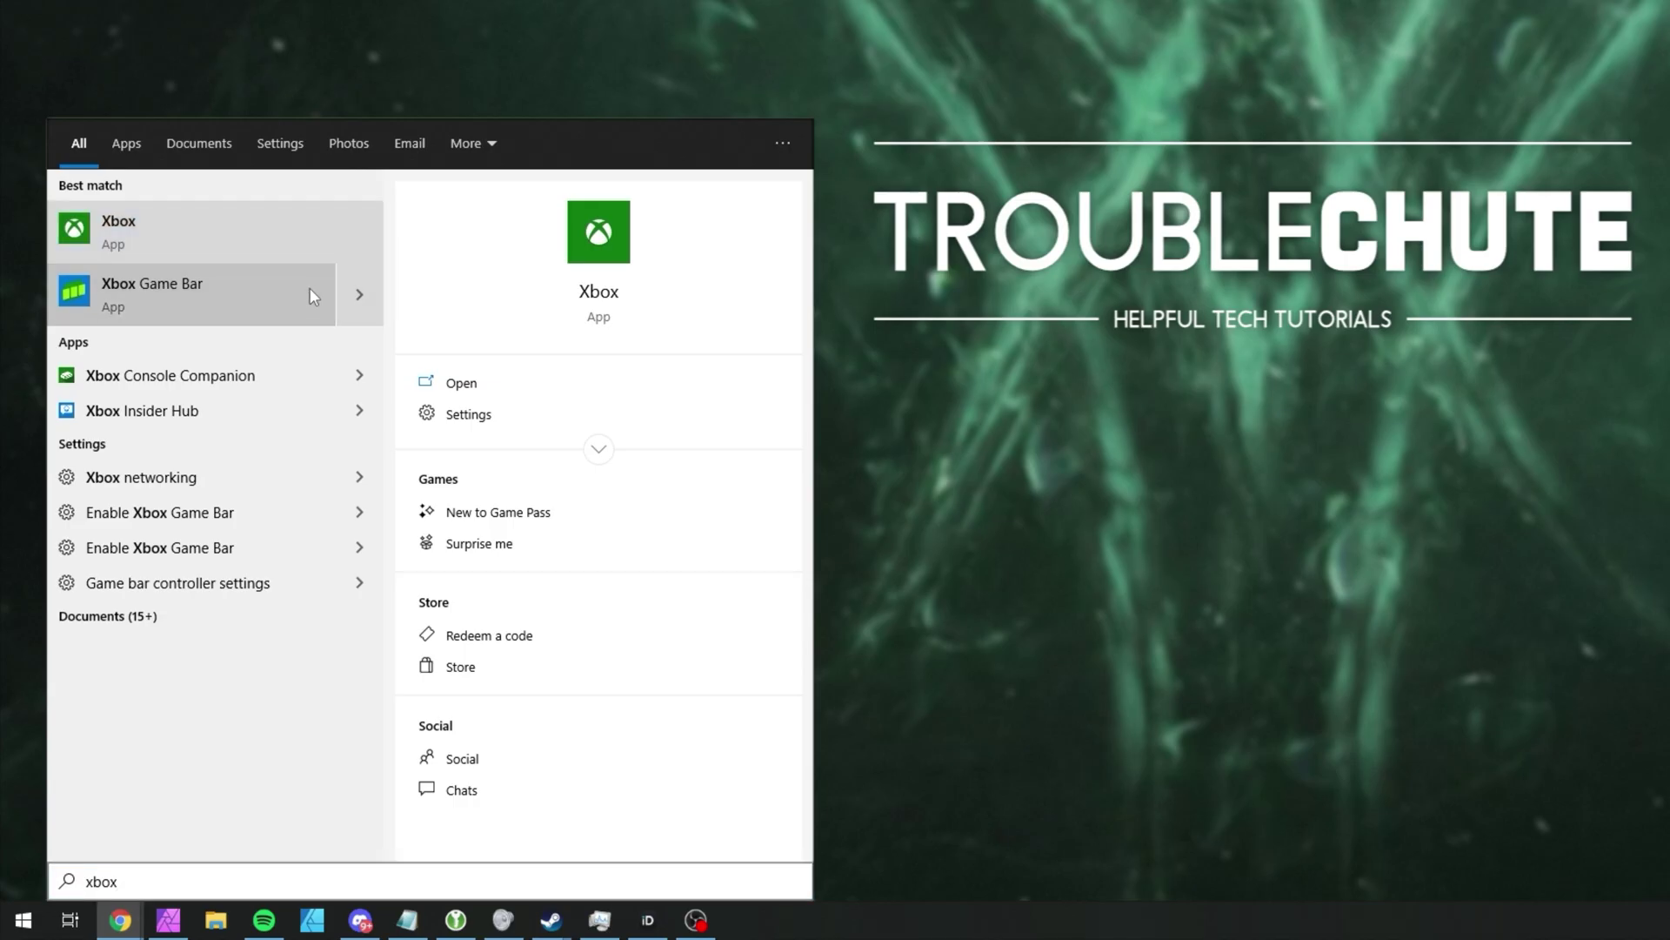
{"action": "left_click", "coordinate": [314, 297]}
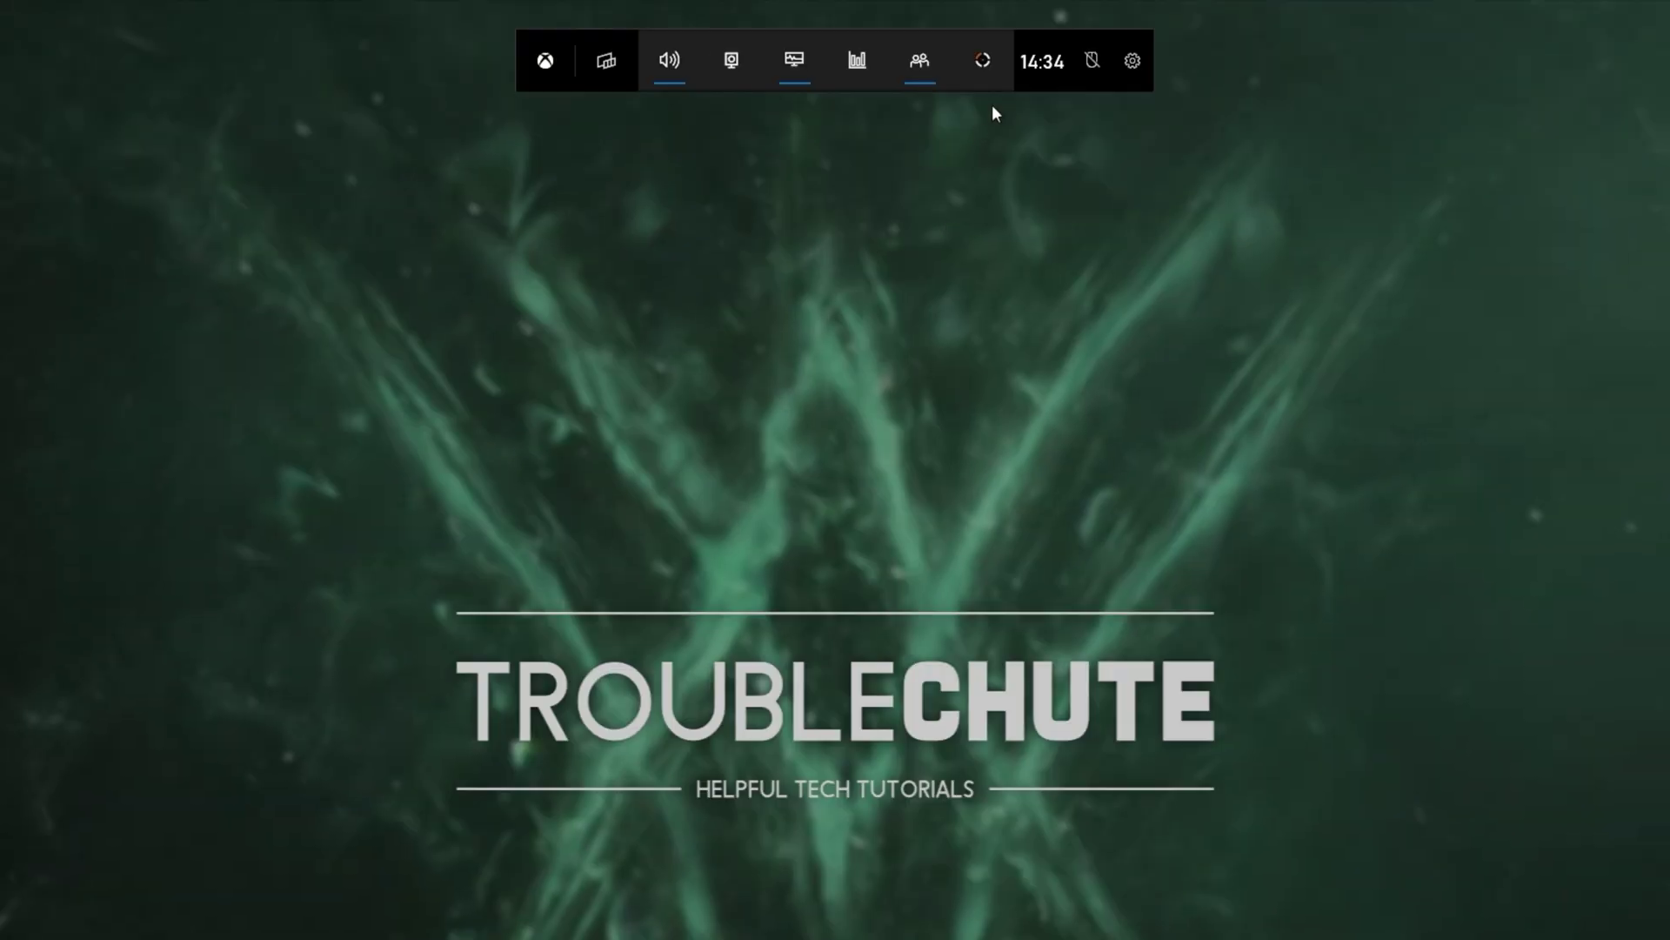
{"action": "left_click", "coordinate": [1133, 60]}
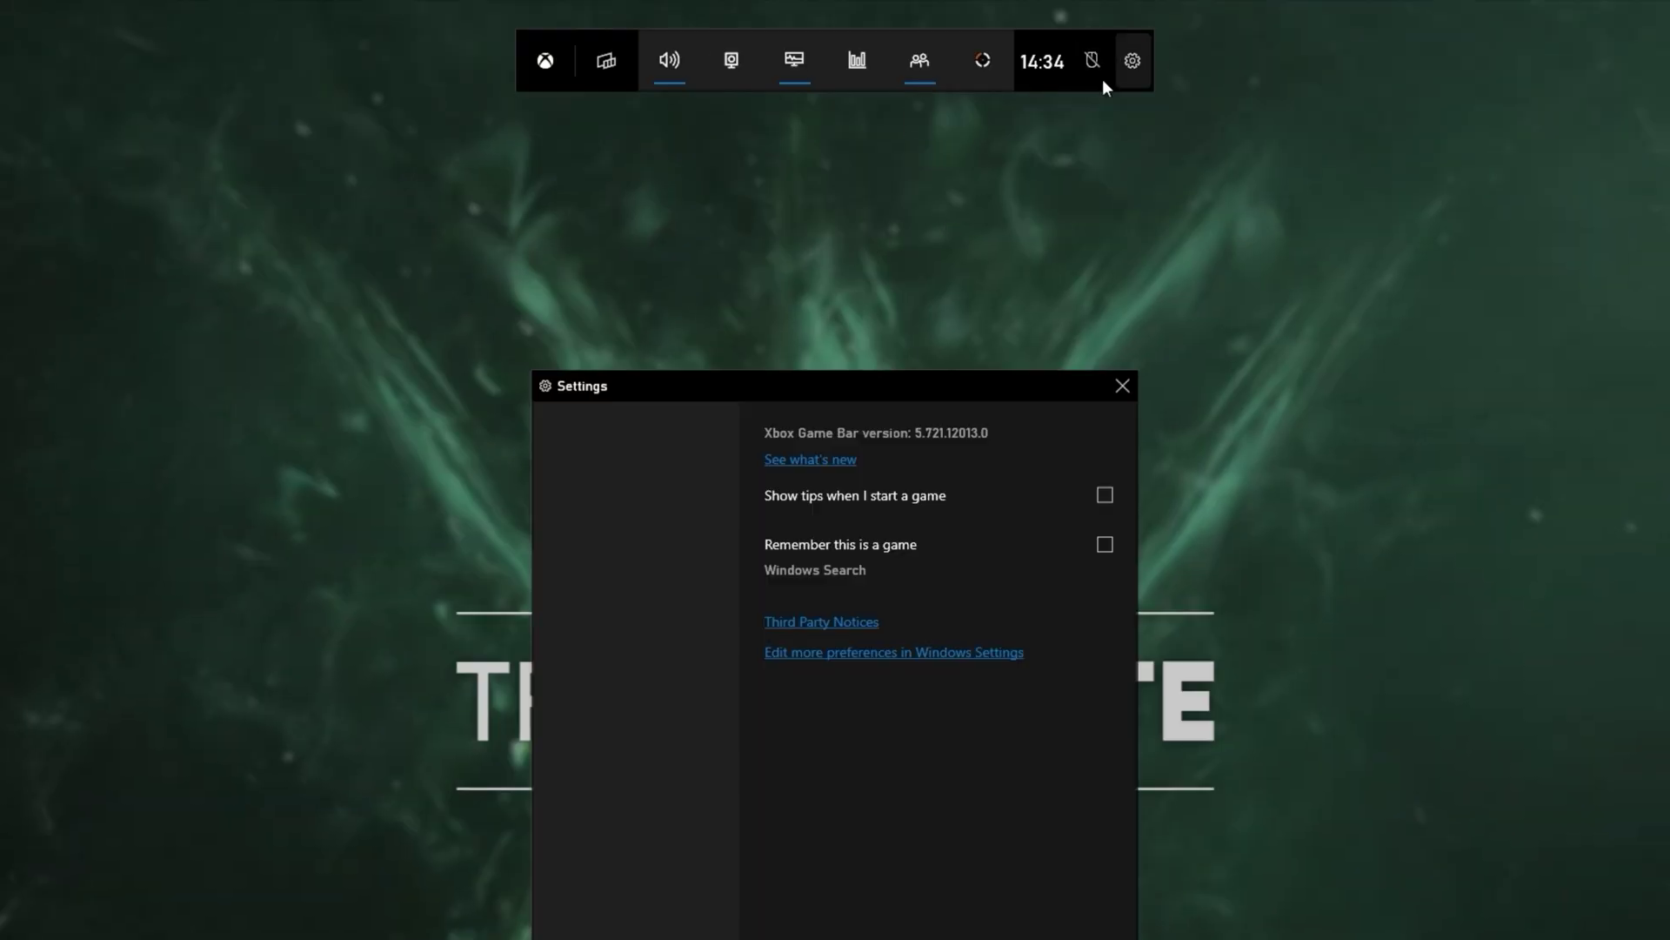
{"action": "left_click", "coordinate": [603, 400]}
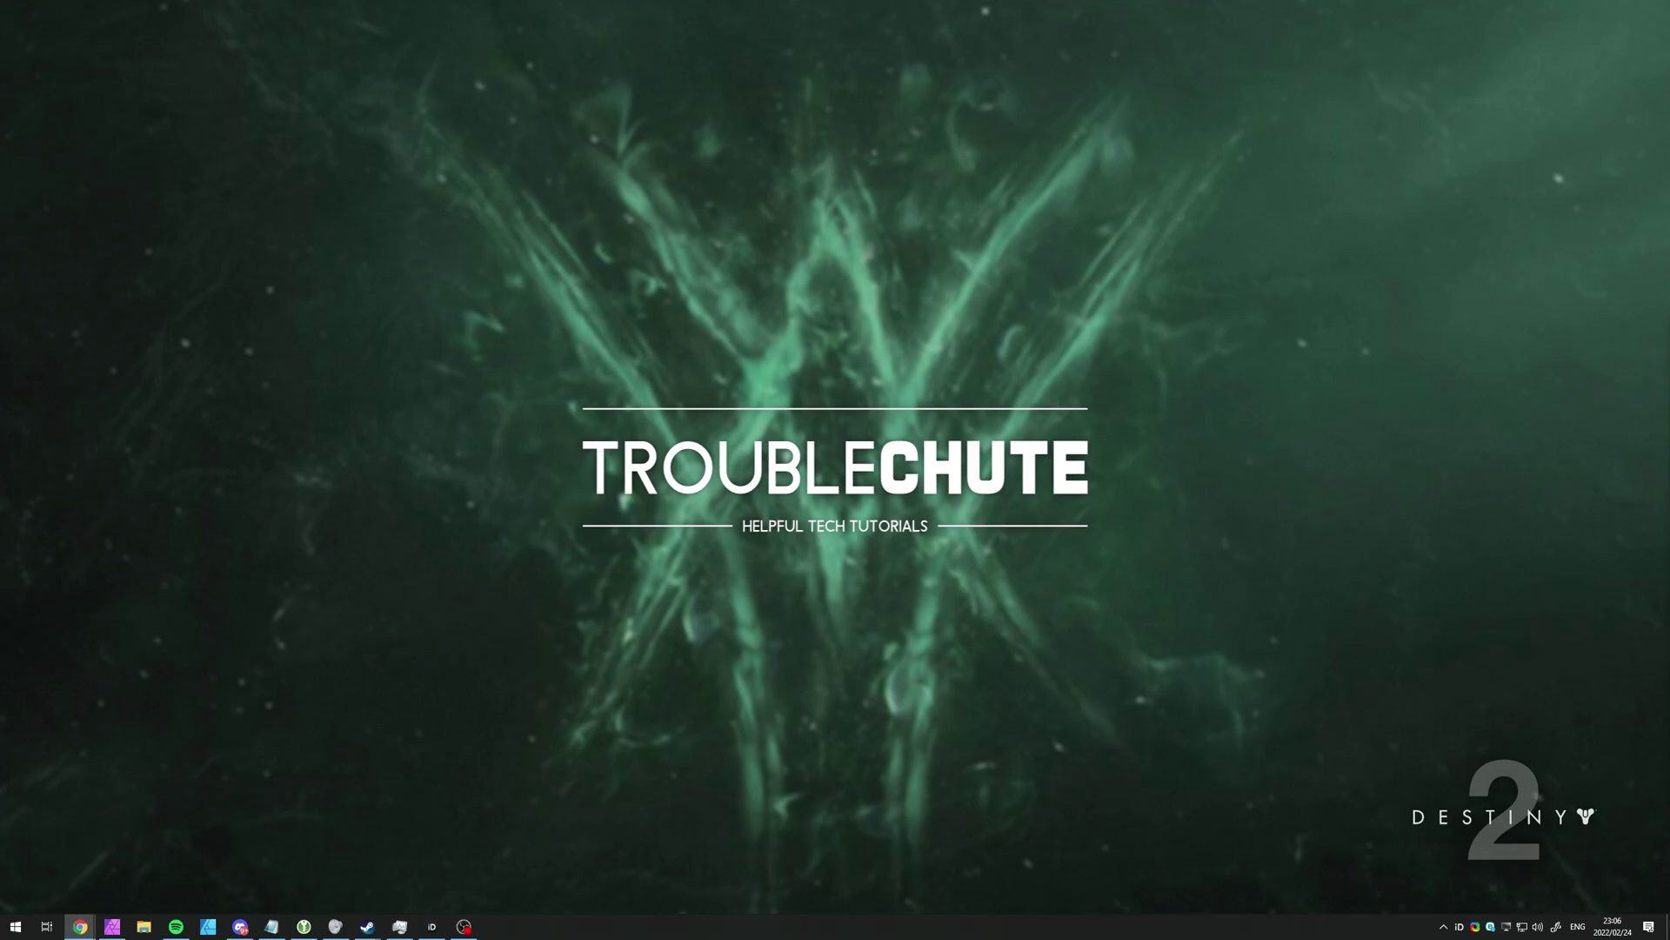
- Open Task Manager and examine the CPU and GPU 0 performance graphs
{"action": "key", "text": "ctrl+shift+Escape"}
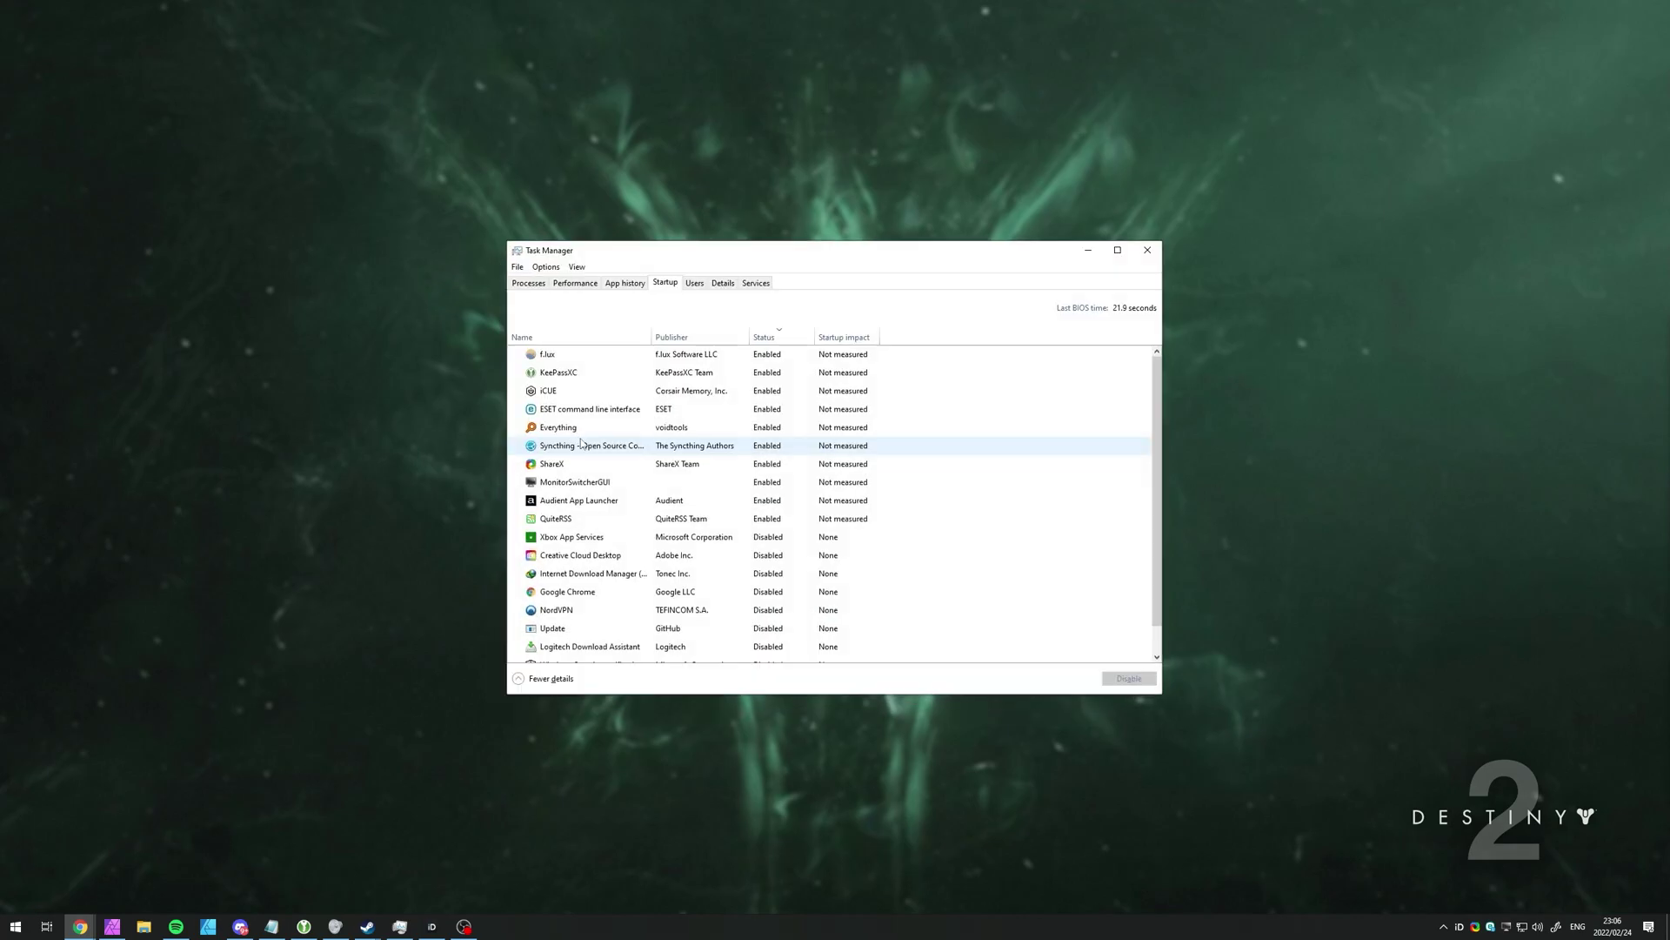
{"action": "left_click", "coordinate": [575, 283]}
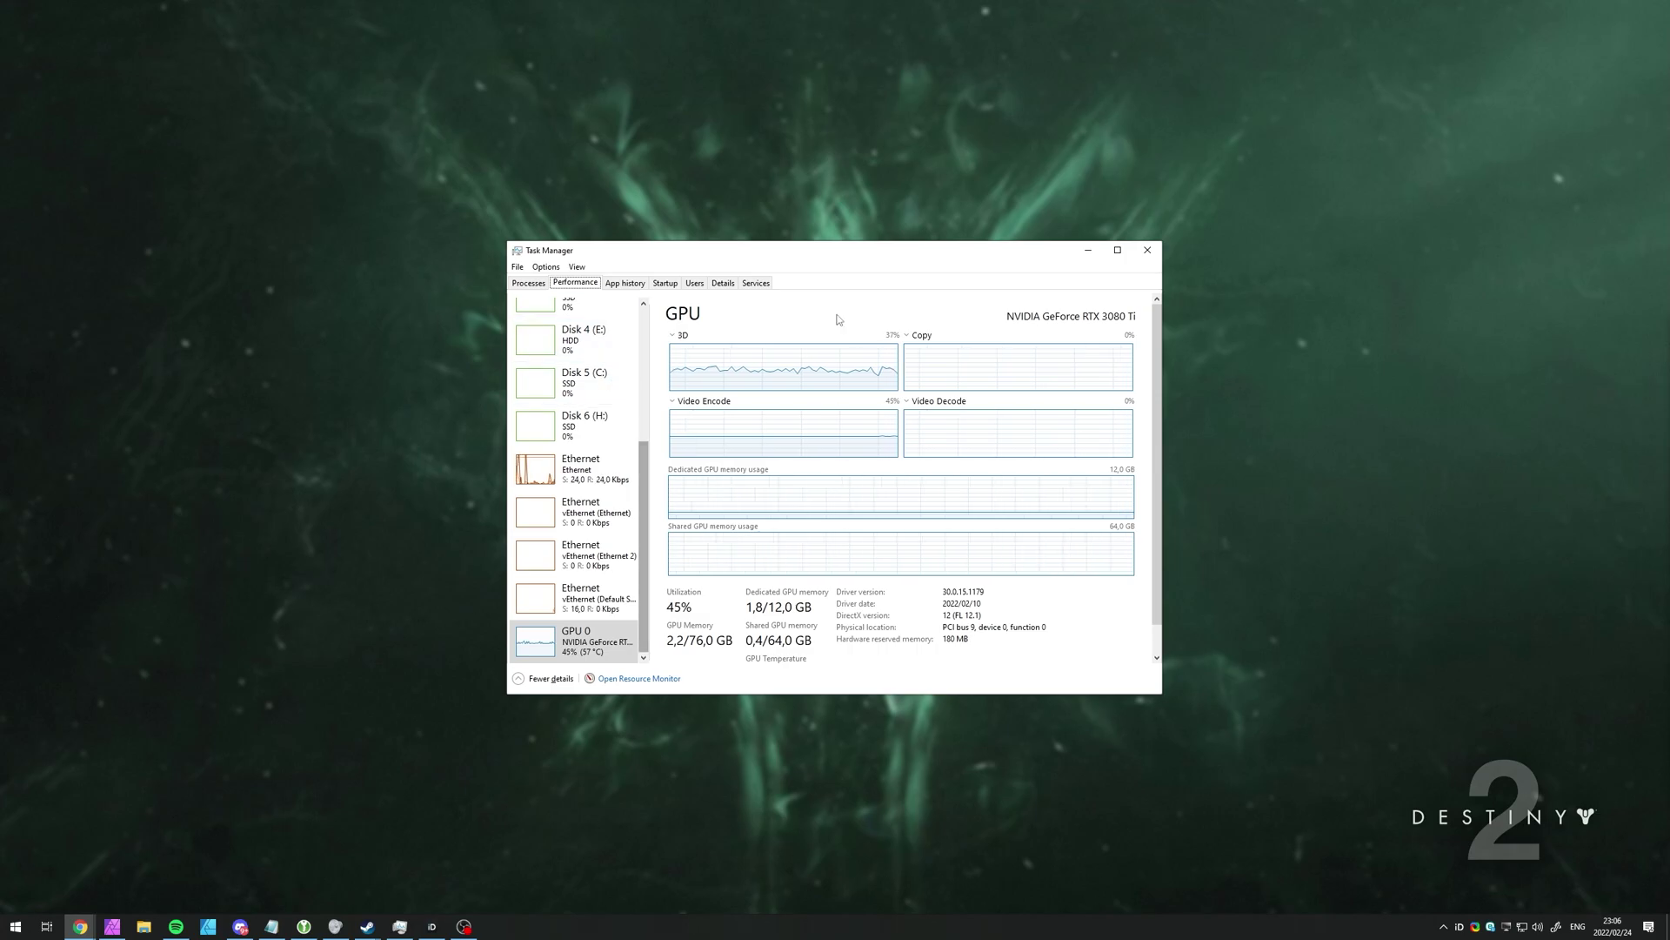
{"action": "scroll", "coordinate": [600, 435], "scroll_direction": "up", "scroll_amount": 5}
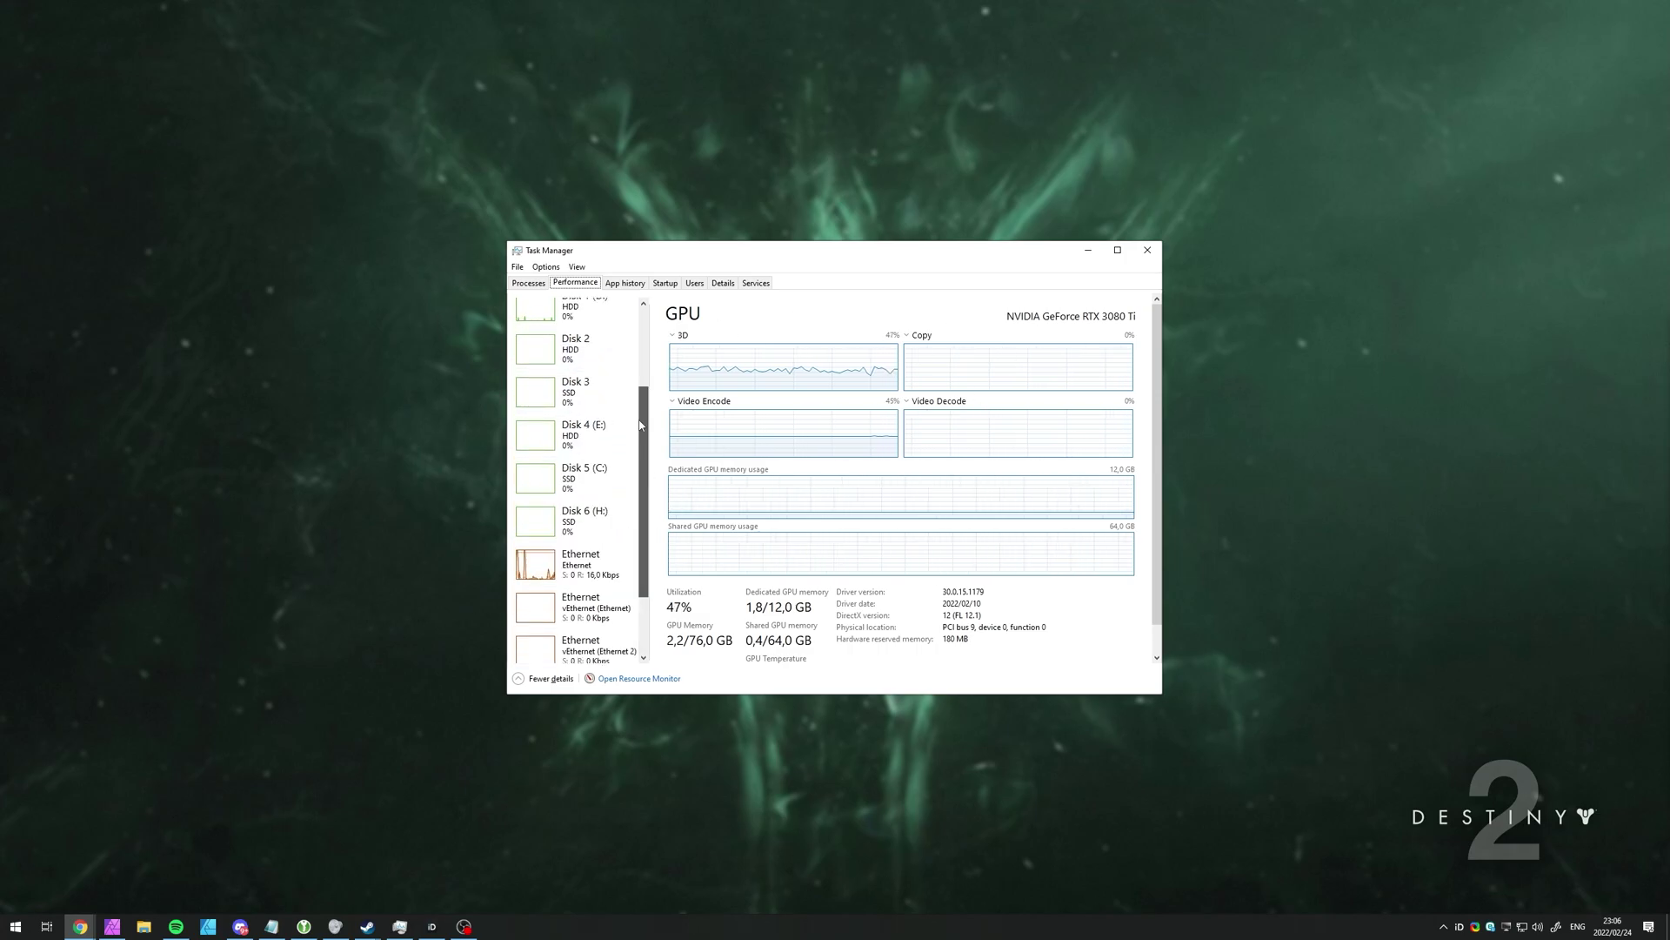
{"action": "left_click", "coordinate": [620, 328]}
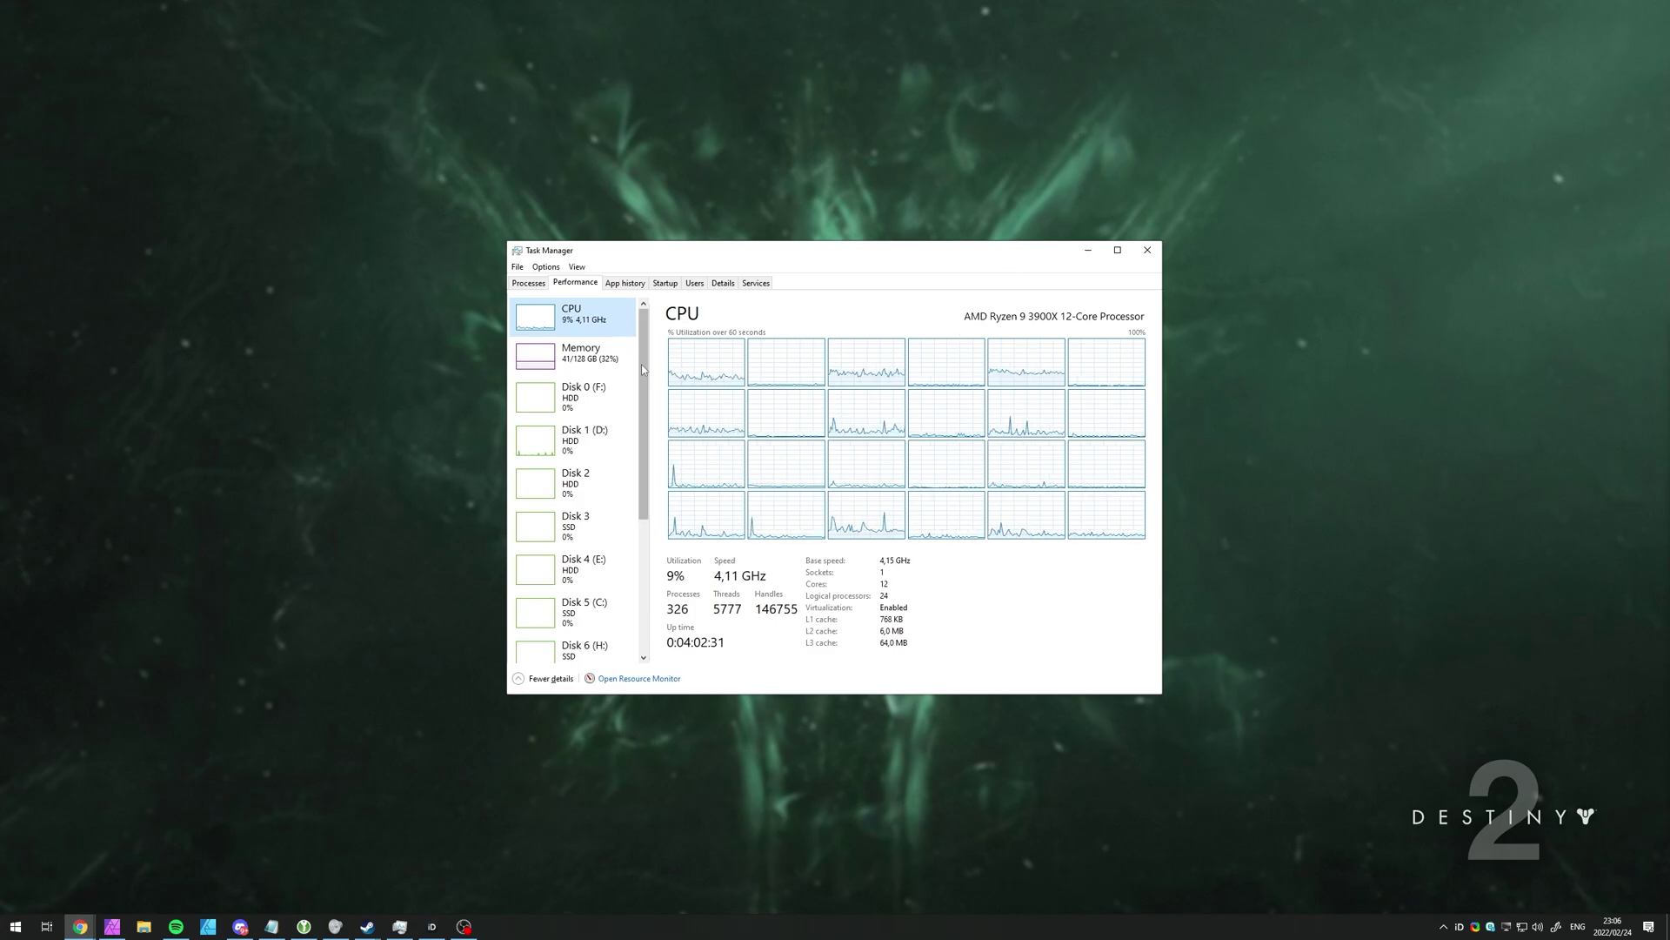
{"action": "scroll", "coordinate": [592, 566], "scroll_direction": "down", "scroll_amount": 5}
{"action": "left_click", "coordinate": [606, 635]}
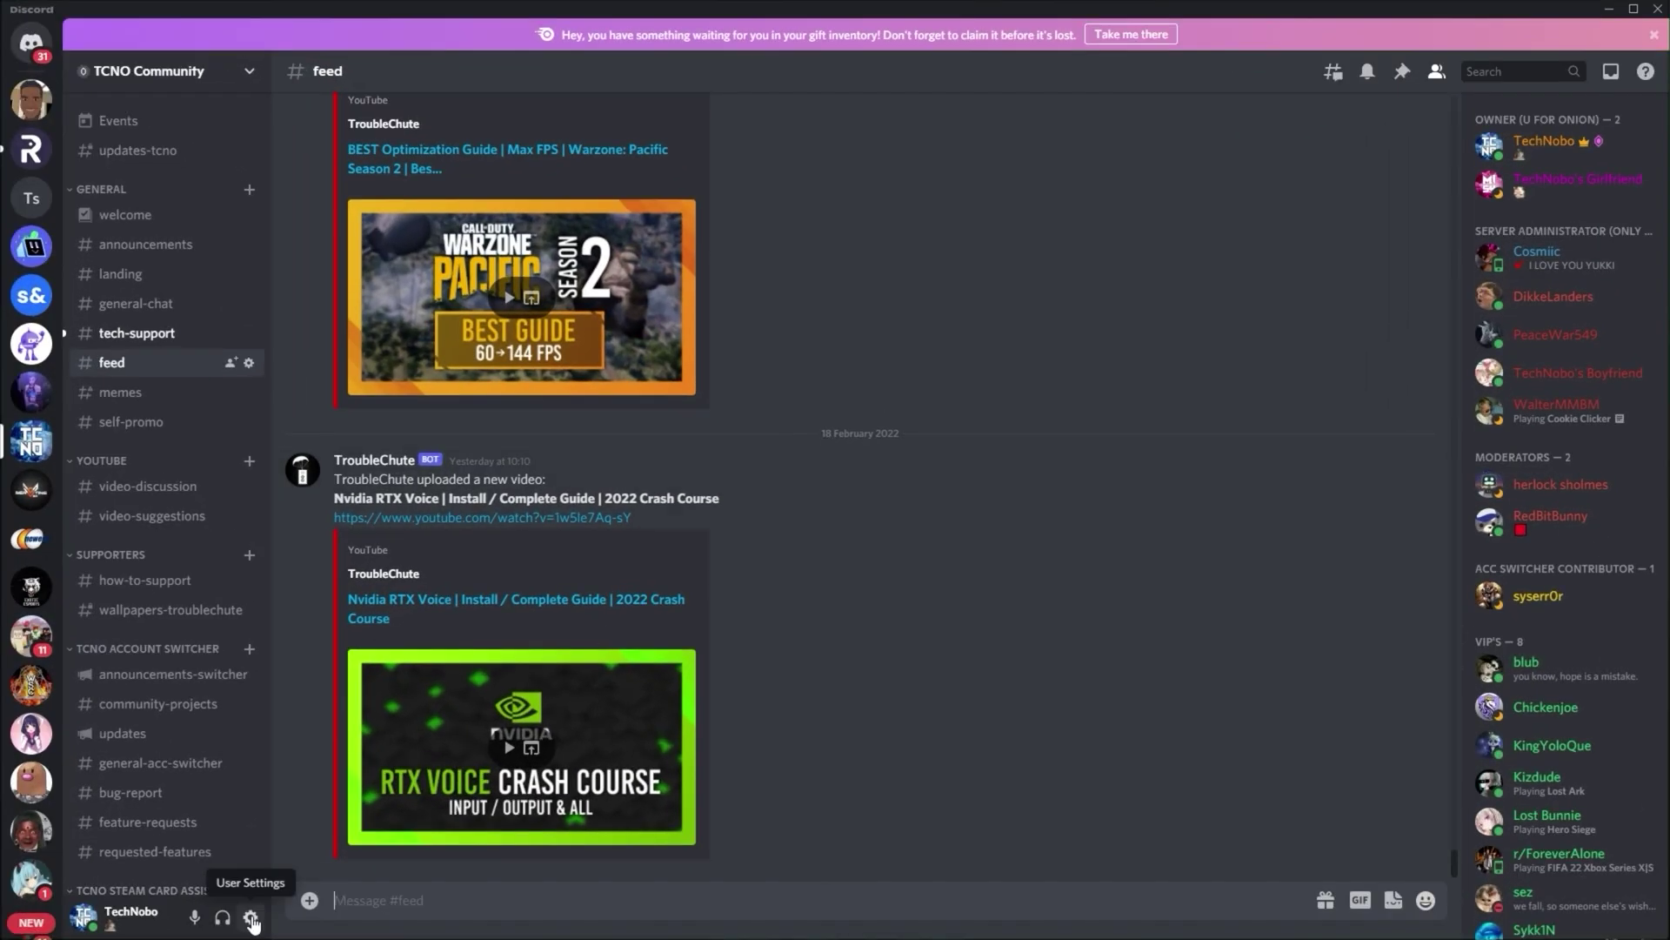
- Check the Hardware Acceleration option in Discord's advanced user settings and close the Discord window
{"action": "left_click", "coordinate": [297, 881]}
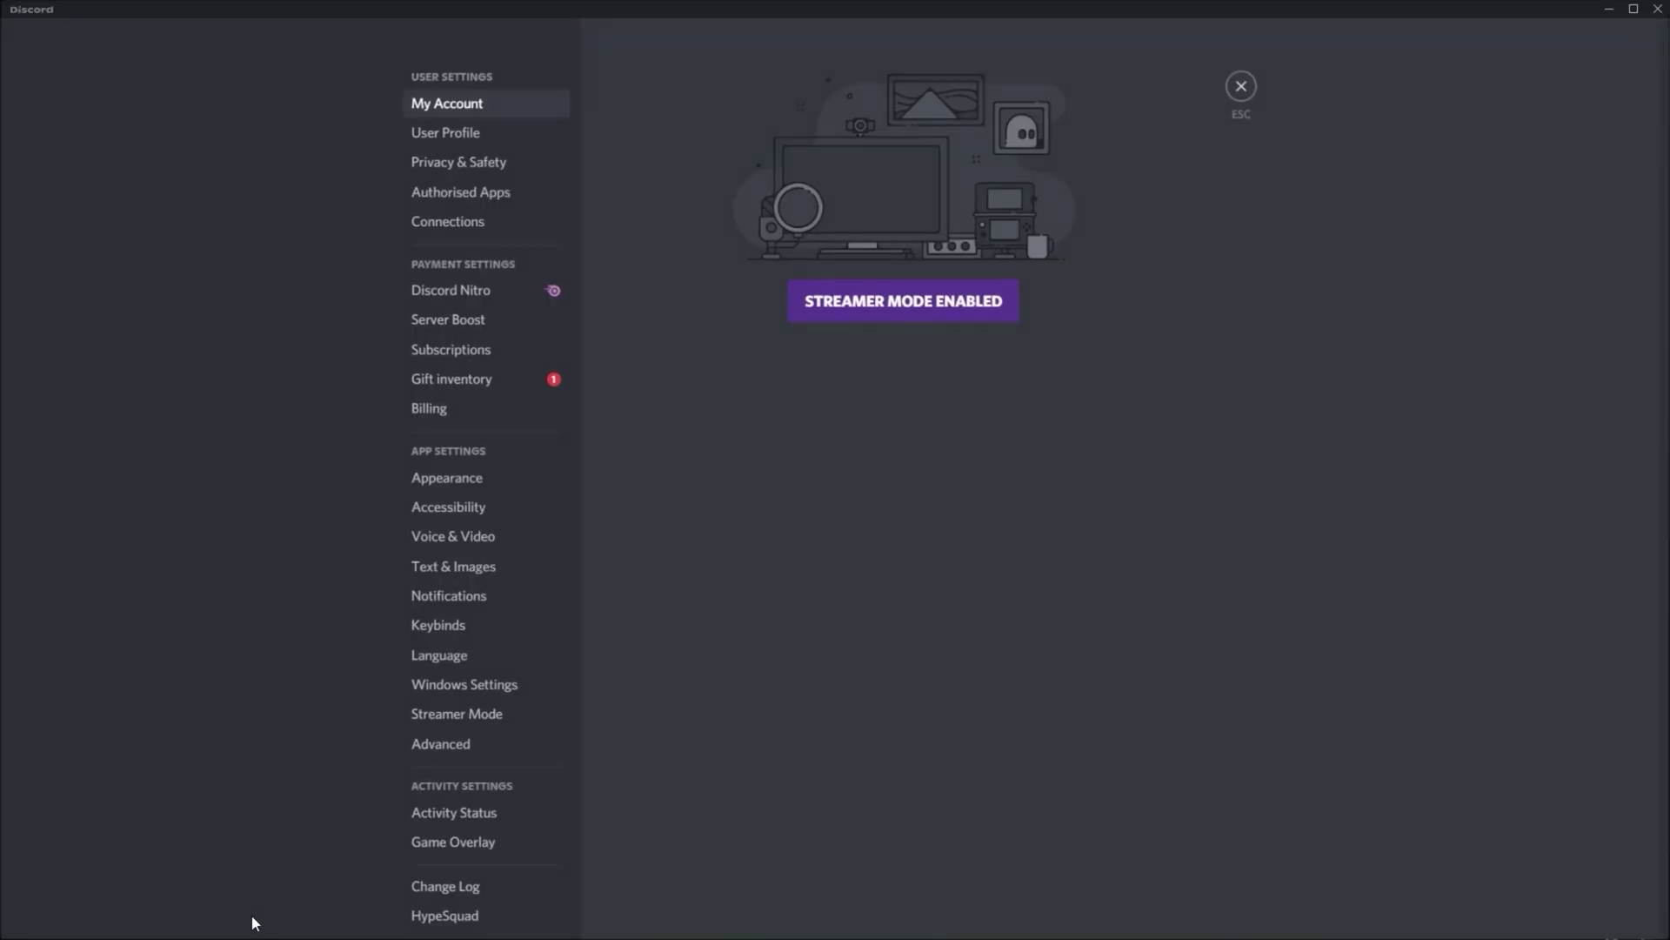
{"action": "left_click", "coordinate": [509, 748]}
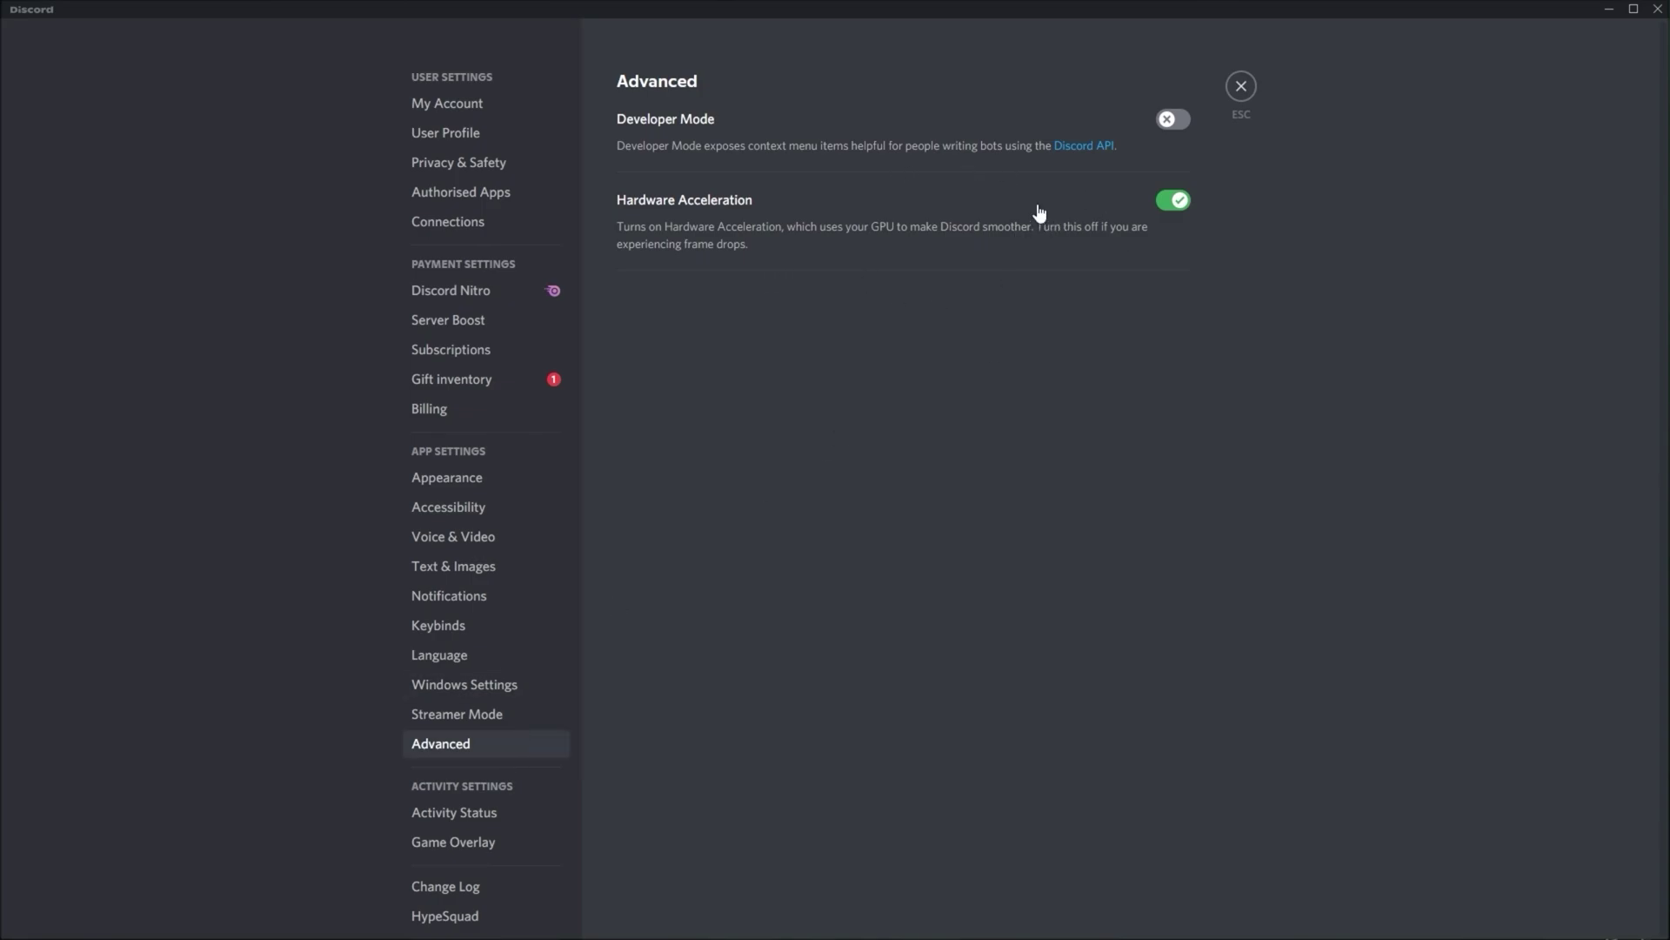
{"action": "left_click", "coordinate": [1655, 12]}
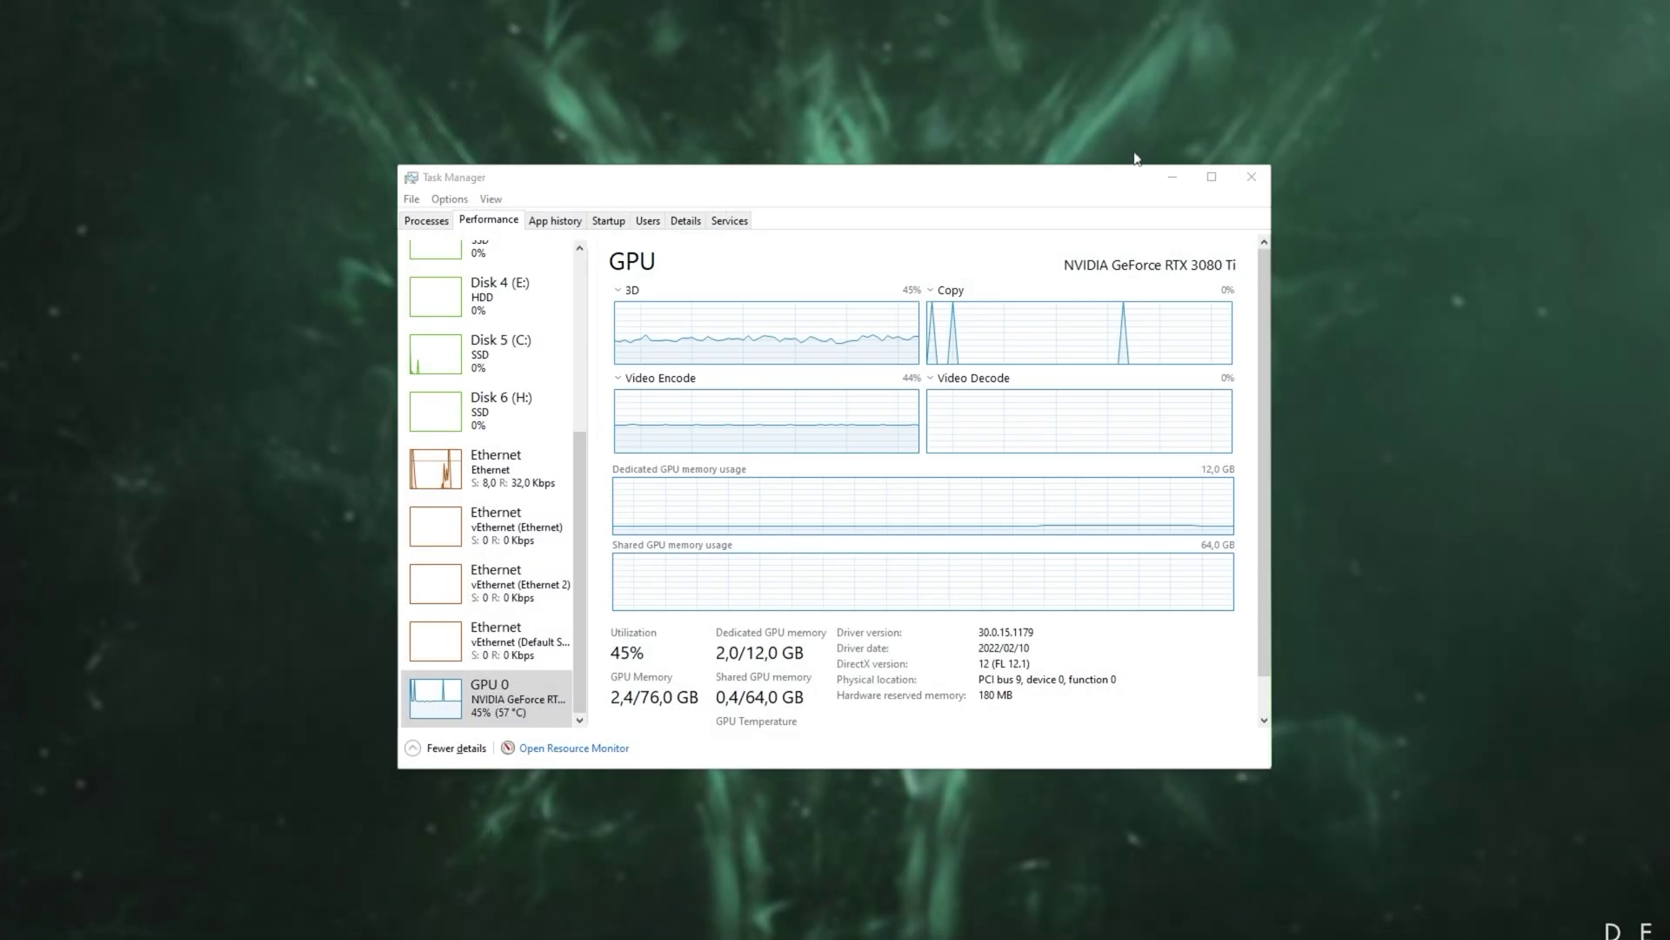